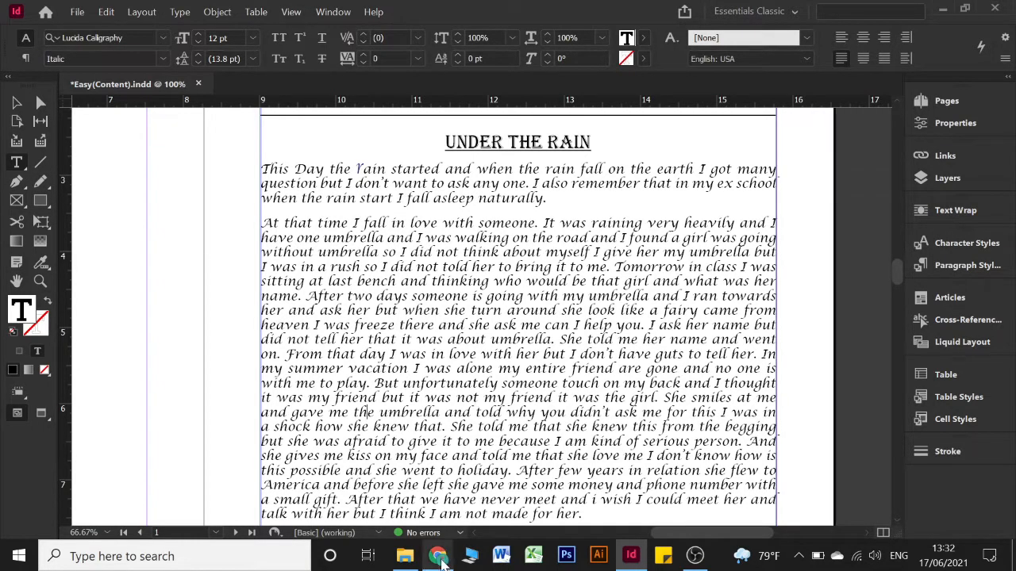
- Switch to Chrome and examine the bracketed reference numbers and section layout of Wikipedia's YouTube article
{"action": "mouse_move", "coordinate": [442, 558]}
{"action": "left_click", "coordinate": [441, 496]}
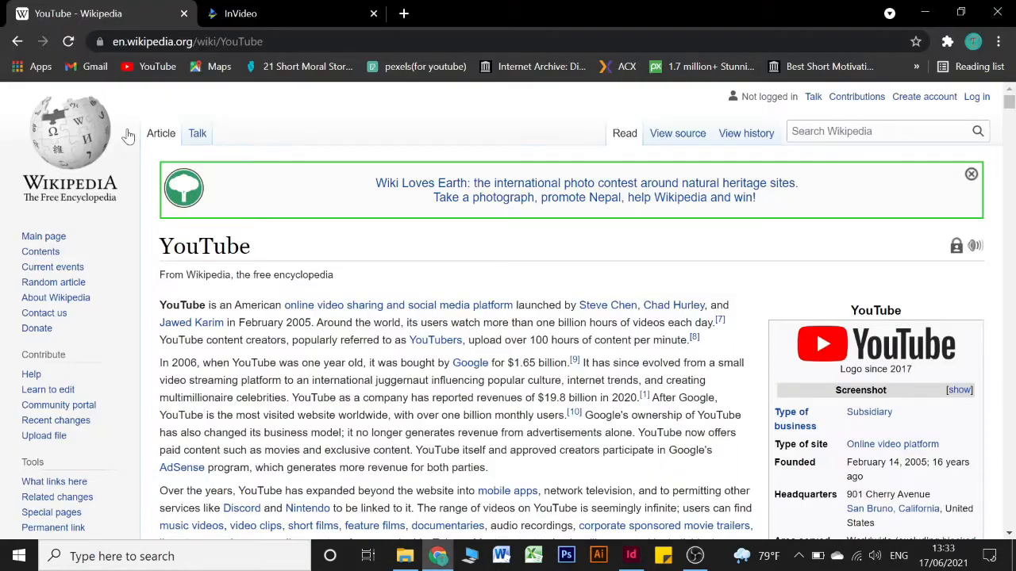
{"action": "scroll", "coordinate": [258, 264], "scroll_direction": "down", "scroll_amount": 2}
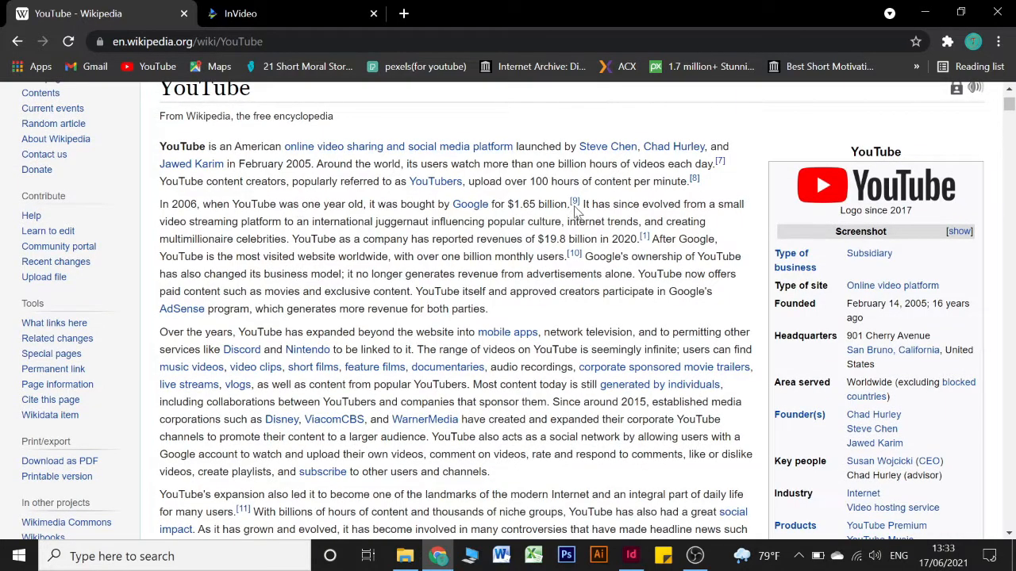
{"action": "mouse_move", "coordinate": [575, 203]}
{"action": "mouse_move", "coordinate": [724, 169]}
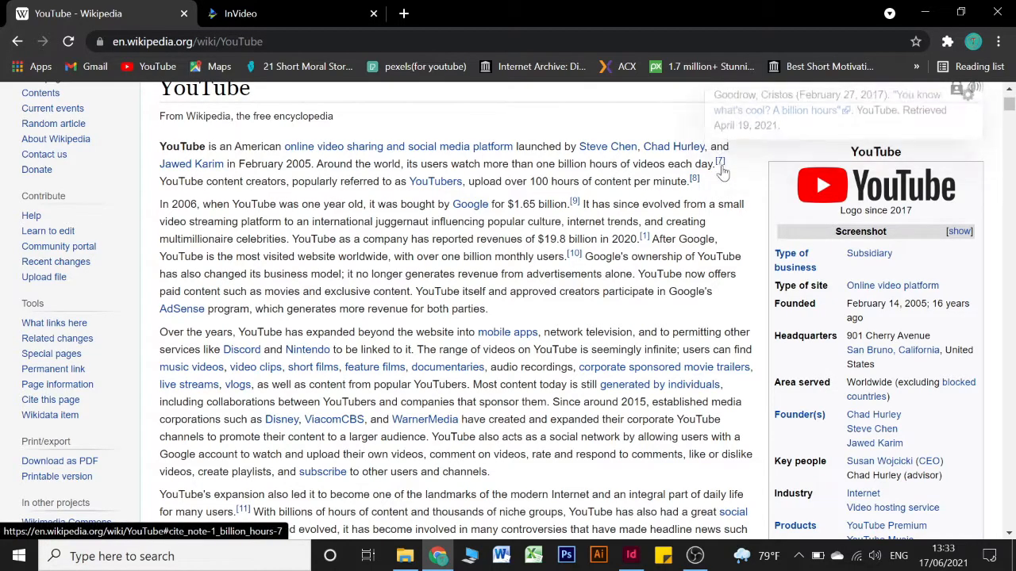
{"action": "mouse_move", "coordinate": [694, 180]}
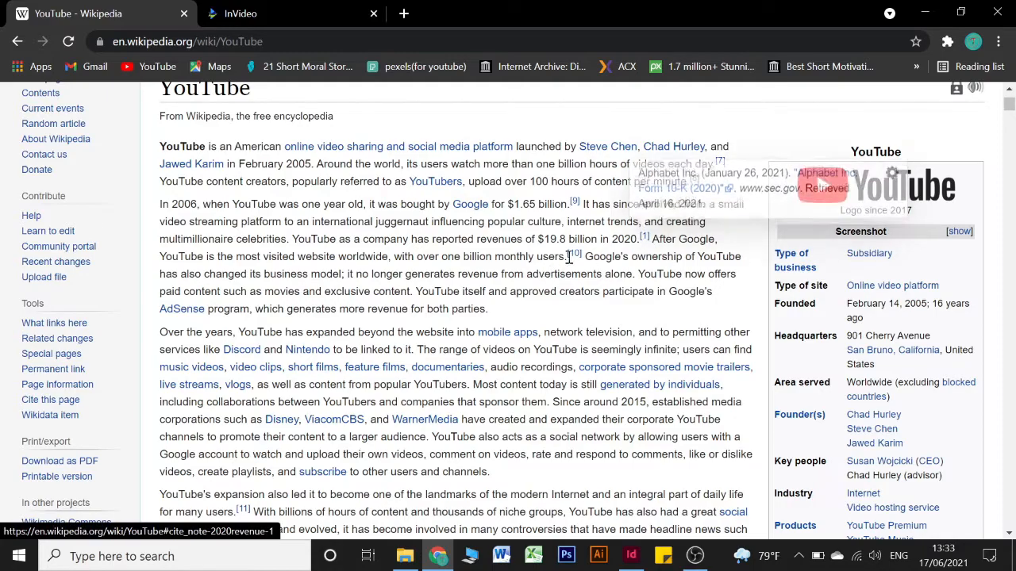
{"action": "scroll", "coordinate": [262, 292], "scroll_direction": "down", "scroll_amount": 1}
{"action": "scroll", "coordinate": [302, 293], "scroll_direction": "down", "scroll_amount": 2}
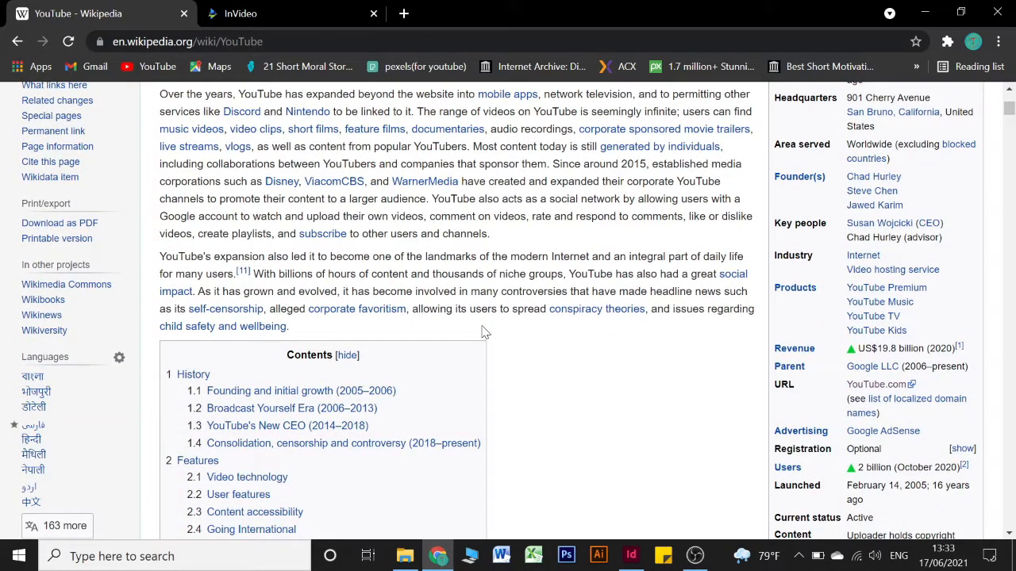
{"action": "scroll", "coordinate": [482, 331], "scroll_direction": "down", "scroll_amount": 6}
{"action": "scroll", "coordinate": [482, 332], "scroll_direction": "up", "scroll_amount": 4}
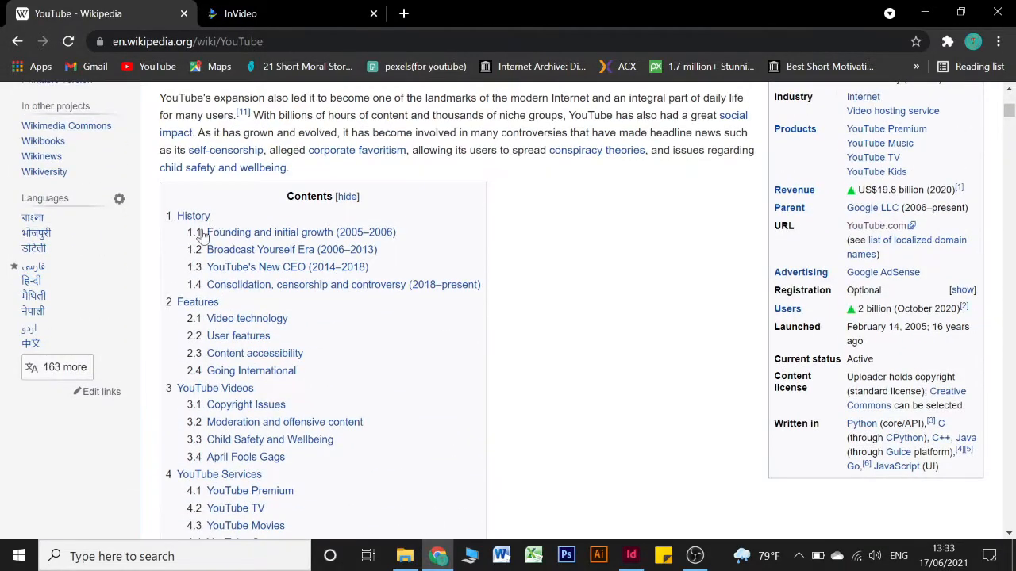
{"action": "scroll", "coordinate": [376, 368], "scroll_direction": "down", "scroll_amount": 10}
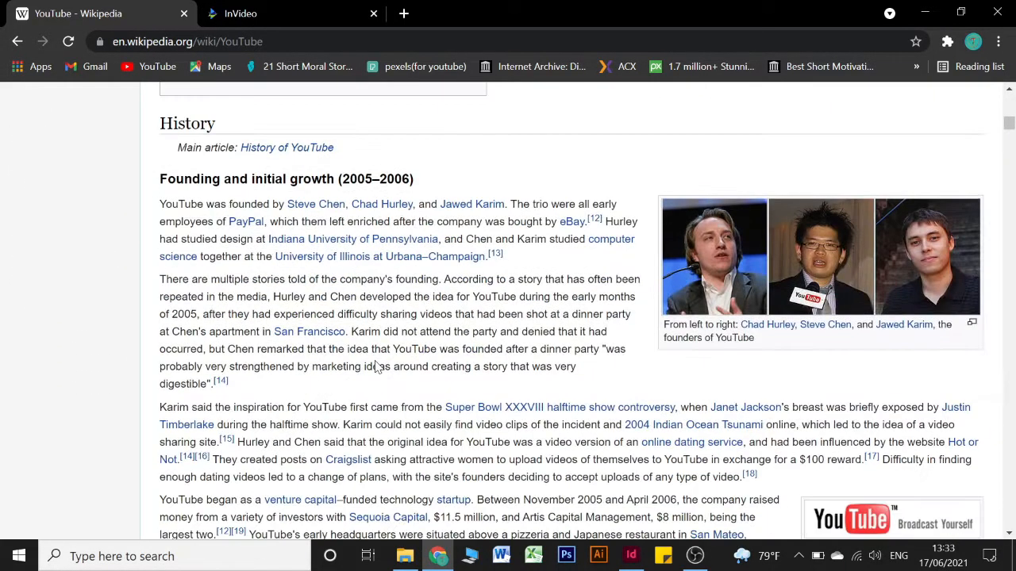
{"action": "scroll", "coordinate": [378, 367], "scroll_direction": "down", "scroll_amount": 15}
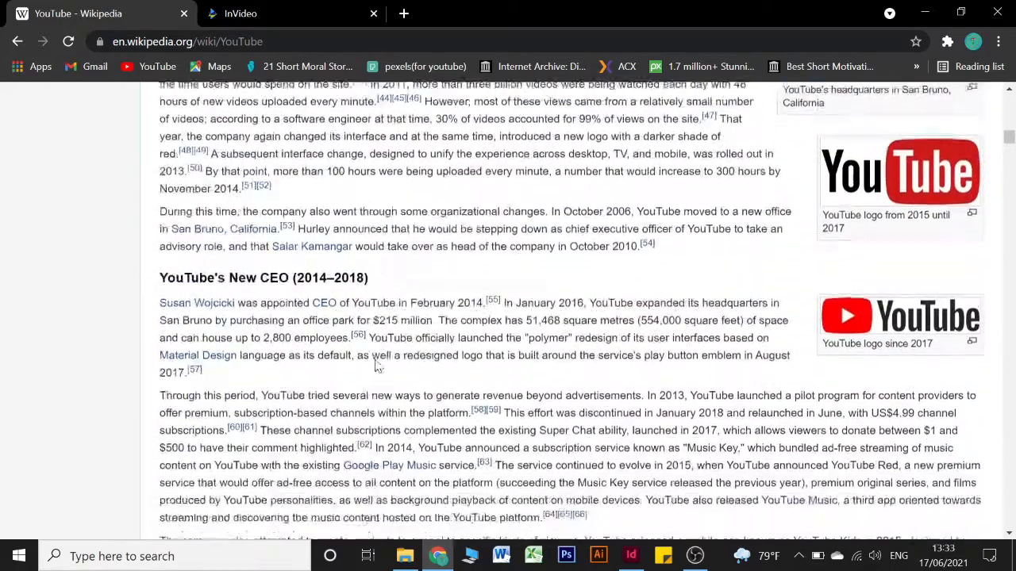
{"action": "scroll", "coordinate": [378, 366], "scroll_direction": "down", "scroll_amount": 4}
- Switch back to InDesign and review the UNDER THE RAIN and MONEY POWER text on page 1
{"action": "left_click", "coordinate": [641, 560]}
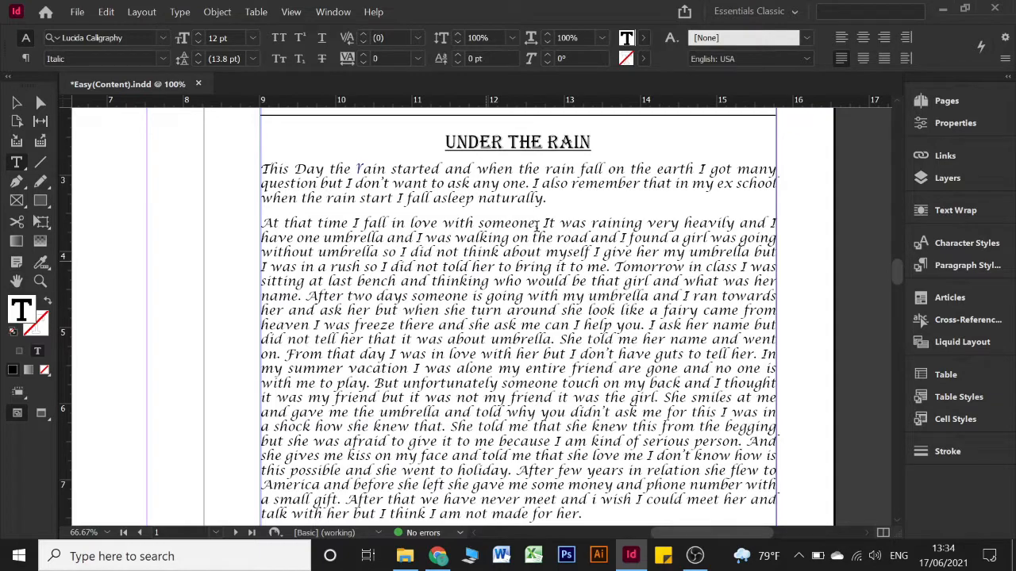
{"action": "scroll", "coordinate": [529, 235], "scroll_direction": "down", "scroll_amount": 1}
{"action": "scroll", "coordinate": [530, 234], "scroll_direction": "down", "scroll_amount": 4}
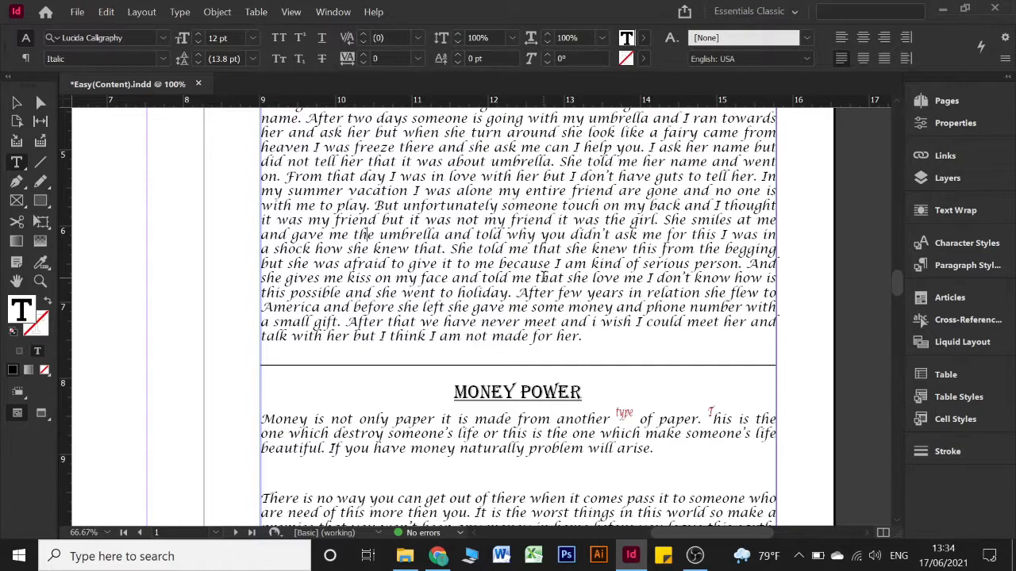
{"action": "scroll", "coordinate": [542, 276], "scroll_direction": "up", "scroll_amount": 2}
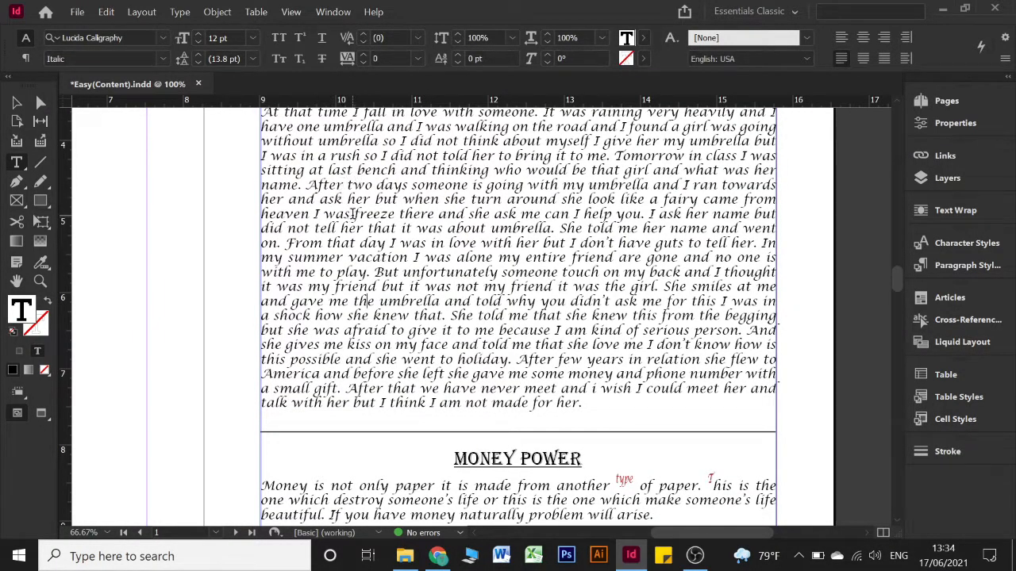
{"action": "scroll", "coordinate": [354, 214], "scroll_direction": "up", "scroll_amount": 3}
{"action": "scroll", "coordinate": [354, 214], "scroll_direction": "down", "scroll_amount": 1}
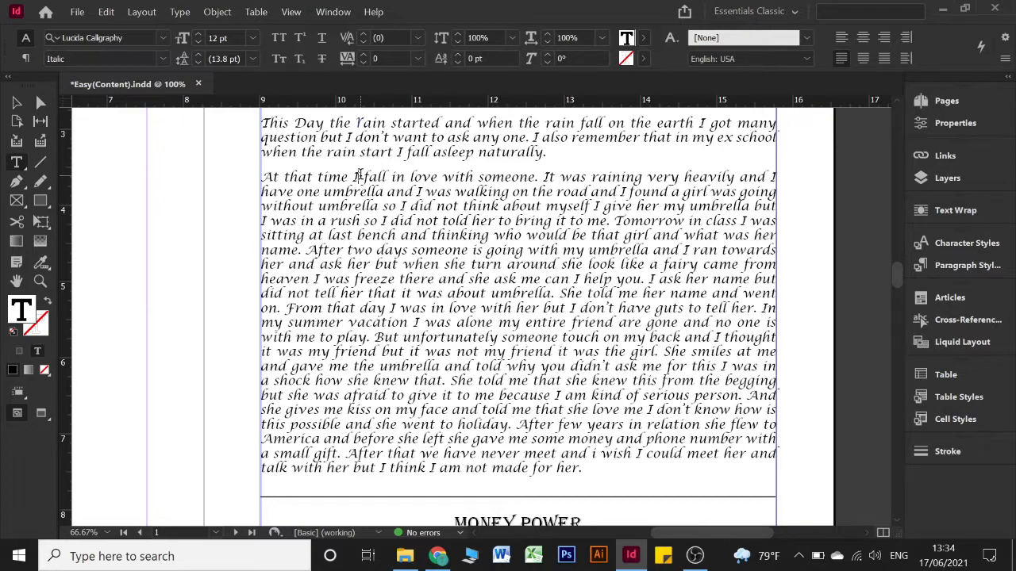
{"action": "left_click", "coordinate": [355, 236]}
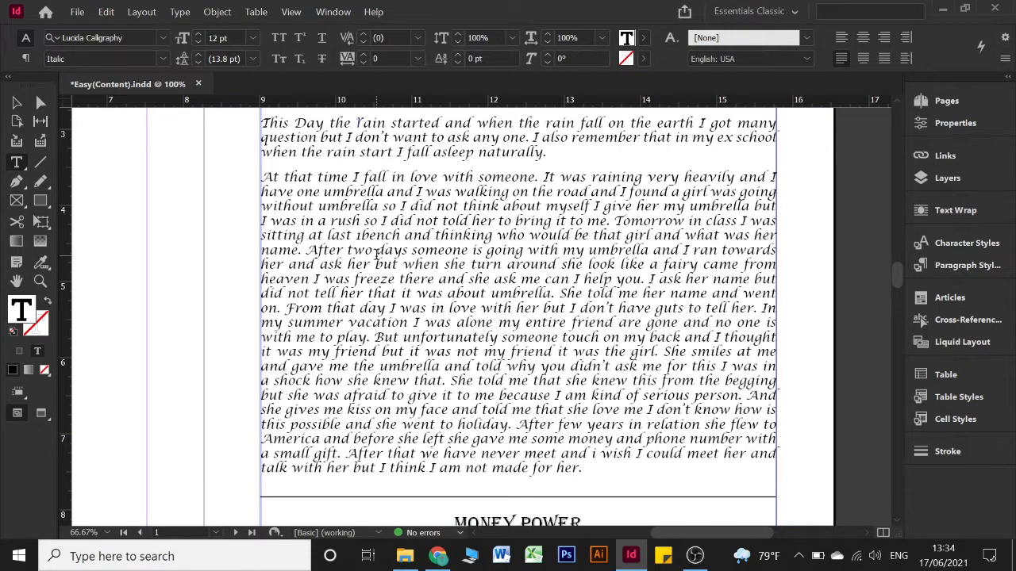
{"action": "scroll", "coordinate": [373, 278], "scroll_direction": "down", "scroll_amount": 6}
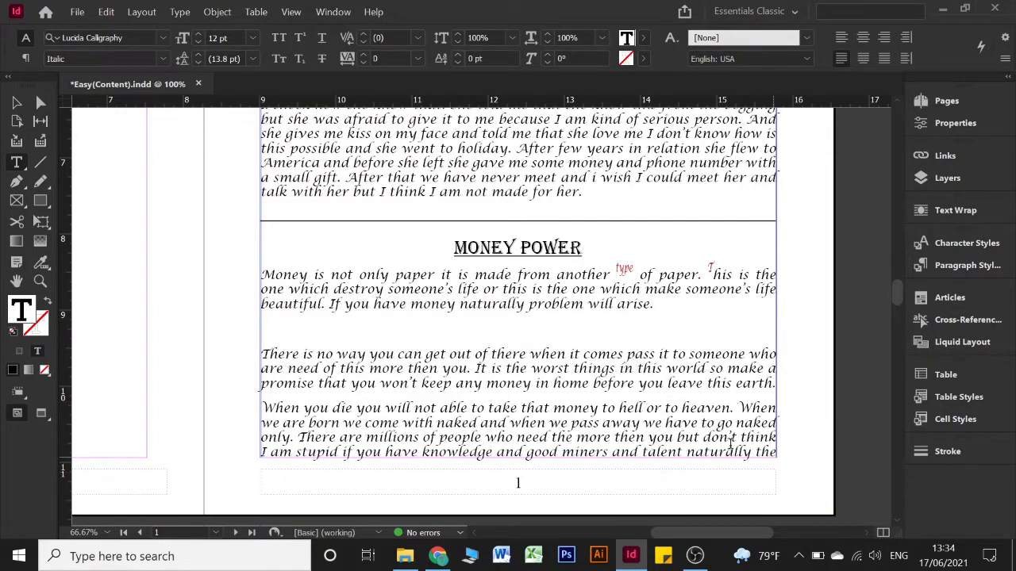
{"action": "scroll", "coordinate": [421, 306], "scroll_direction": "up", "scroll_amount": 4}
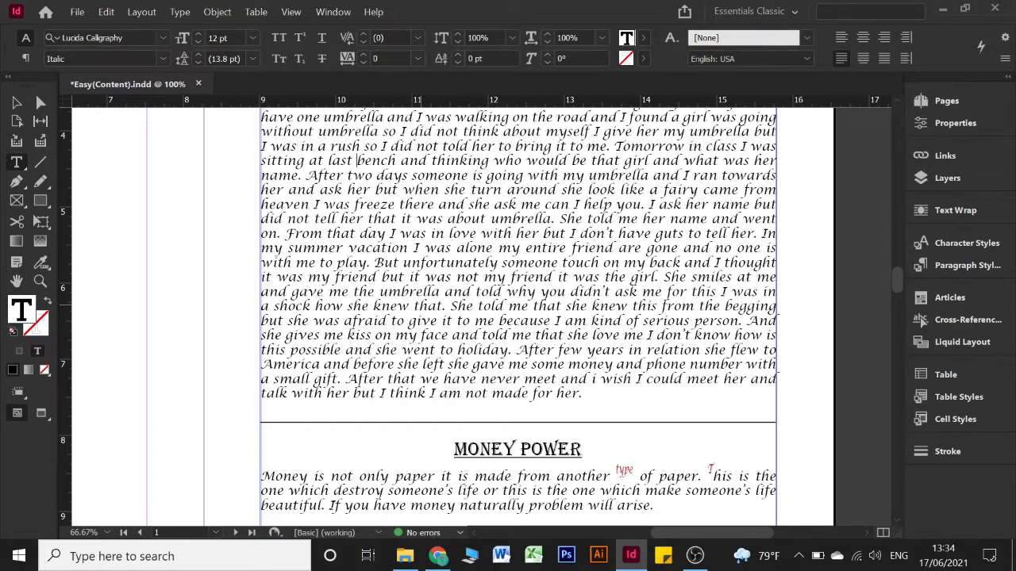
{"action": "scroll", "coordinate": [421, 306], "scroll_direction": "down", "scroll_amount": 2}
{"action": "scroll", "coordinate": [426, 305], "scroll_direction": "up", "scroll_amount": 1}
- Look through the remaining pages of the book up to page 6 and return to the start of page 1
{"action": "scroll", "coordinate": [426, 305], "scroll_direction": "down", "scroll_amount": 6}
{"action": "scroll", "coordinate": [426, 306], "scroll_direction": "down", "scroll_amount": 10}
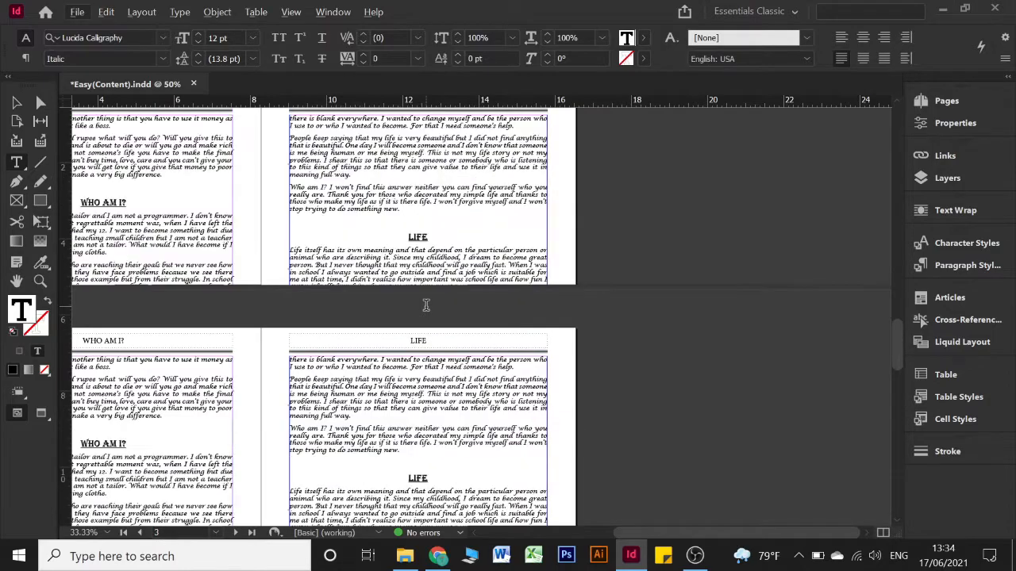
{"action": "scroll", "coordinate": [428, 308], "scroll_direction": "down", "scroll_amount": 5}
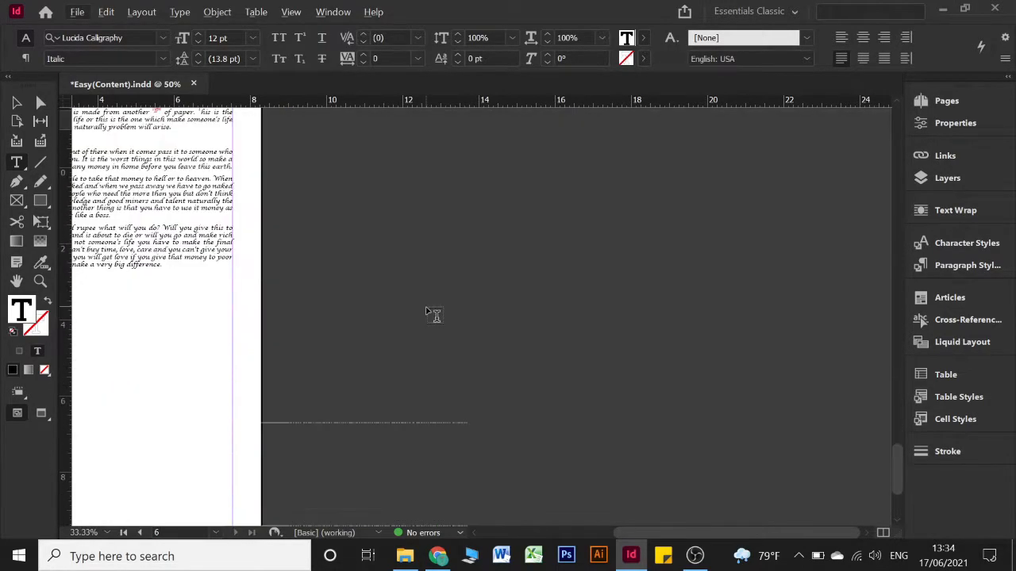
{"action": "scroll", "coordinate": [325, 336], "scroll_direction": "left", "scroll_amount": 3}
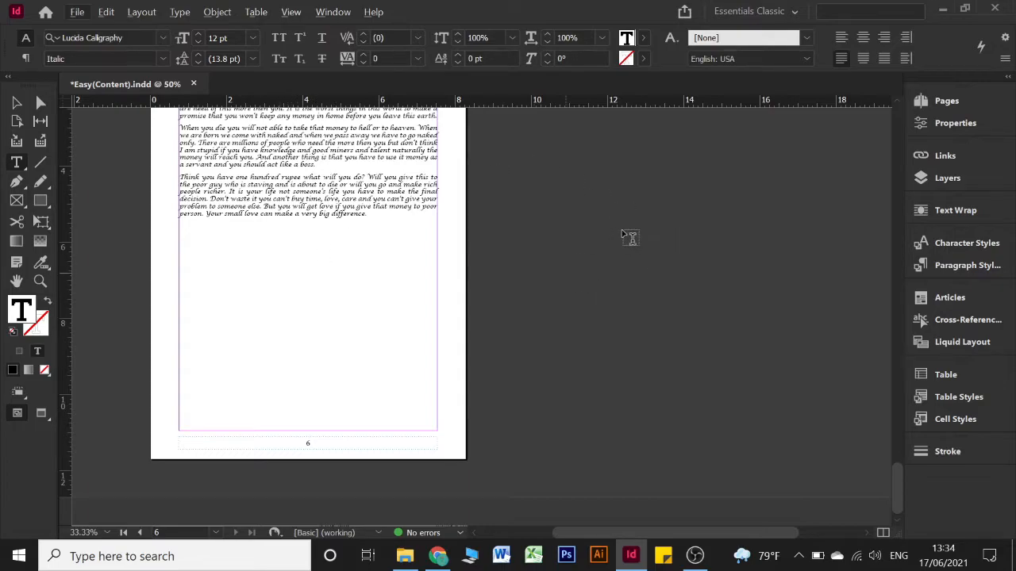
{"action": "scroll", "coordinate": [508, 274], "scroll_direction": "up", "scroll_amount": 2}
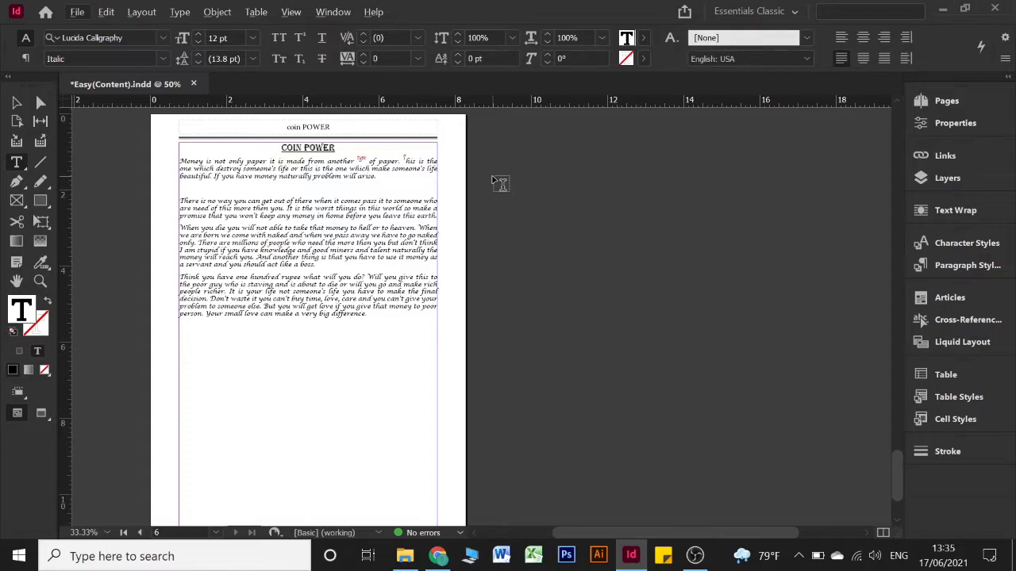
{"action": "scroll", "coordinate": [493, 181], "scroll_direction": "up", "scroll_amount": 15}
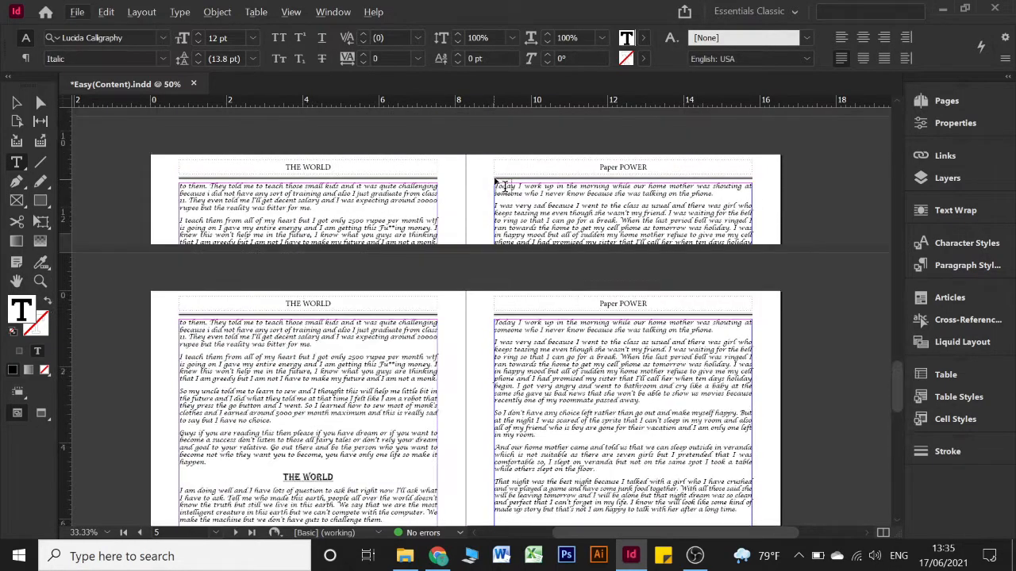
{"action": "scroll", "coordinate": [500, 180], "scroll_direction": "up", "scroll_amount": 15}
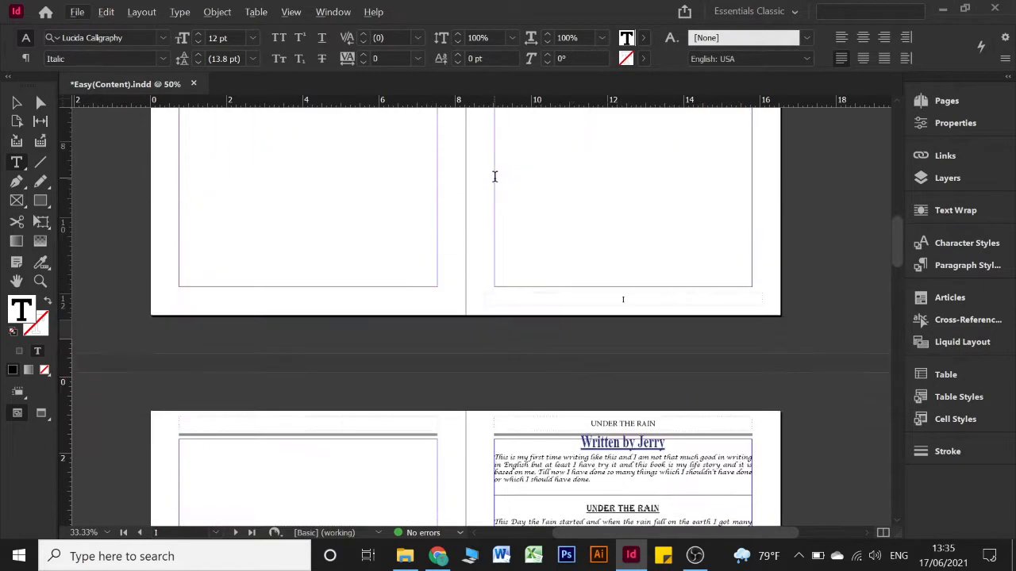
{"action": "scroll", "coordinate": [524, 277], "scroll_direction": "down", "scroll_amount": 4}
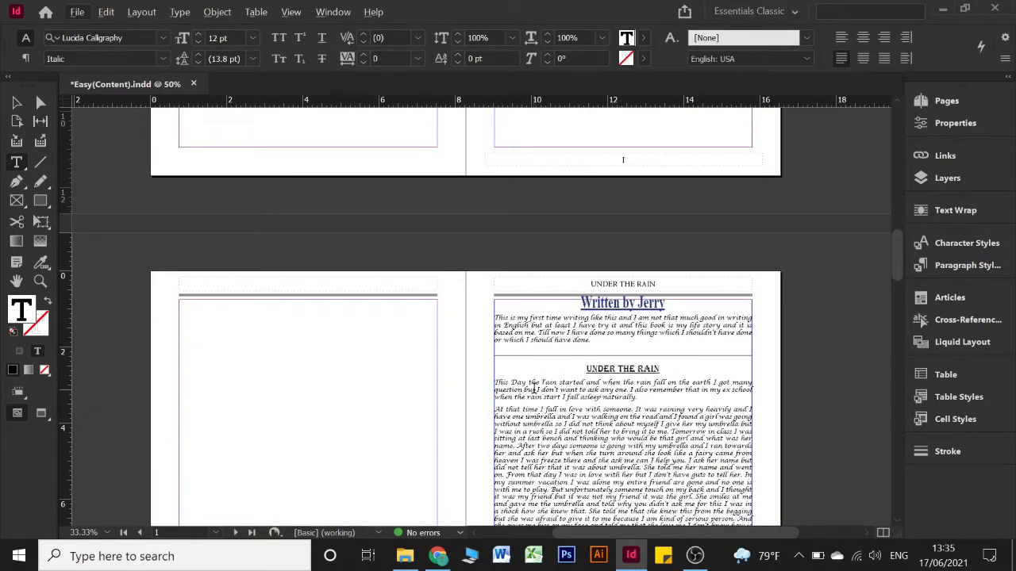
{"action": "scroll", "coordinate": [533, 387], "scroll_direction": "up", "scroll_amount": 2}
{"action": "scroll", "coordinate": [561, 399], "scroll_direction": "right", "scroll_amount": 1}
{"action": "scroll", "coordinate": [561, 399], "scroll_direction": "right", "scroll_amount": 2}
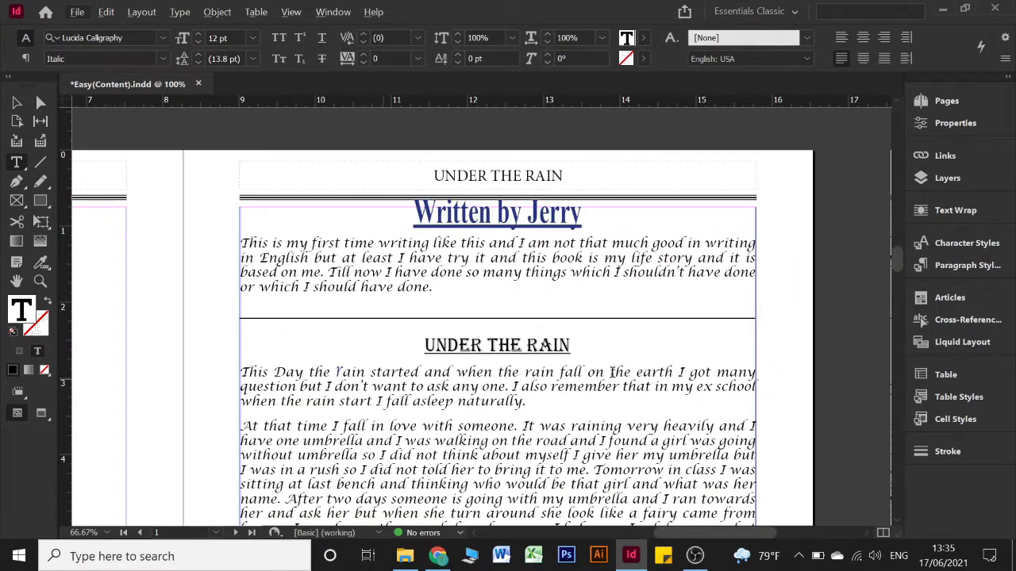
- Insert the reference number 1 after the word "earth" in the first paragraph of UNDER THE RAIN
{"action": "double_click", "coordinate": [670, 372]}
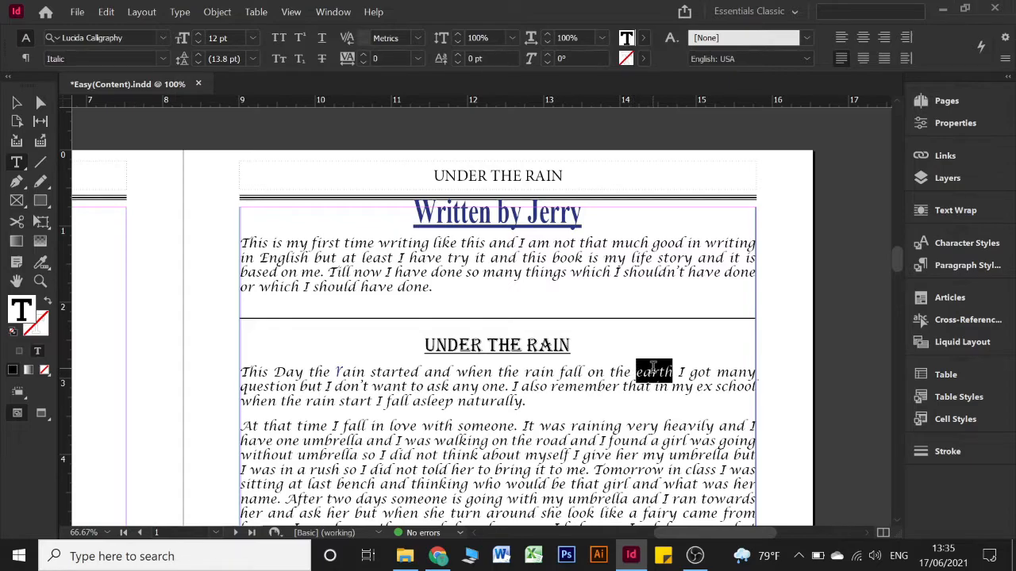
{"action": "left_click", "coordinate": [180, 13]}
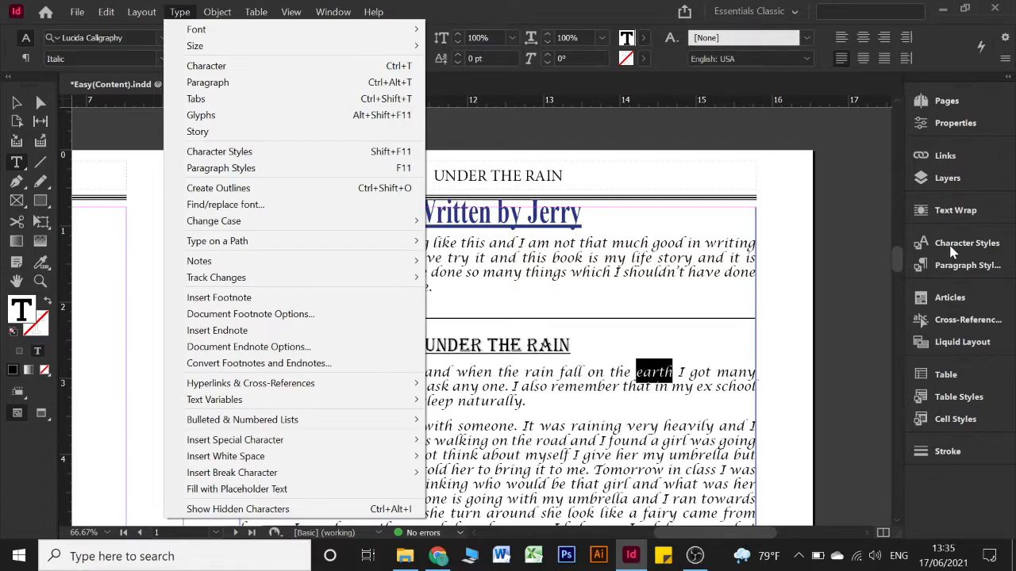
{"action": "left_click", "coordinate": [688, 362]}
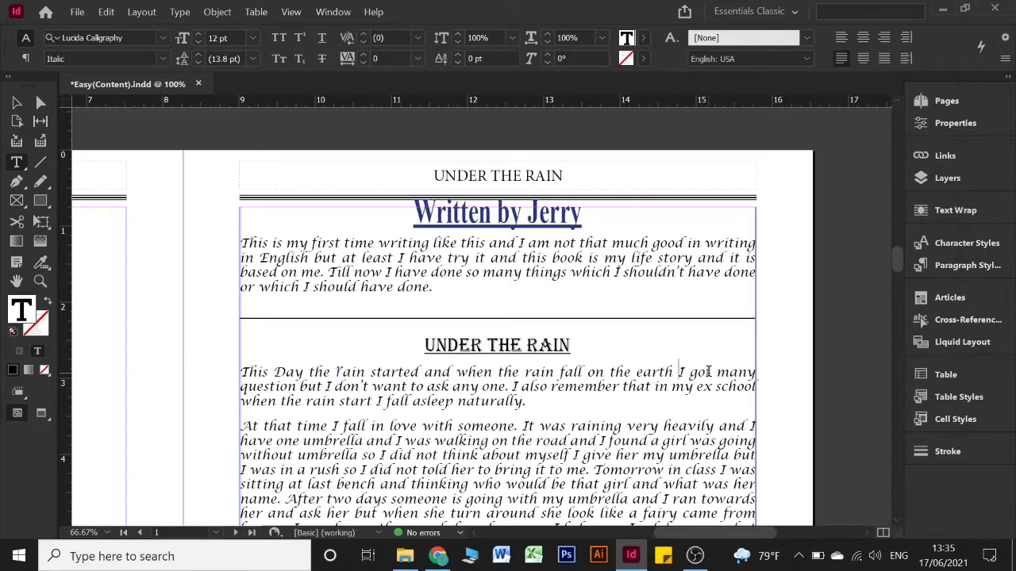
{"action": "type", "text": "i"}
- Format the reference number 1 after "earth" as superscript Times New Roman Regular at 15 pt
{"action": "key", "text": "shift+Left"}
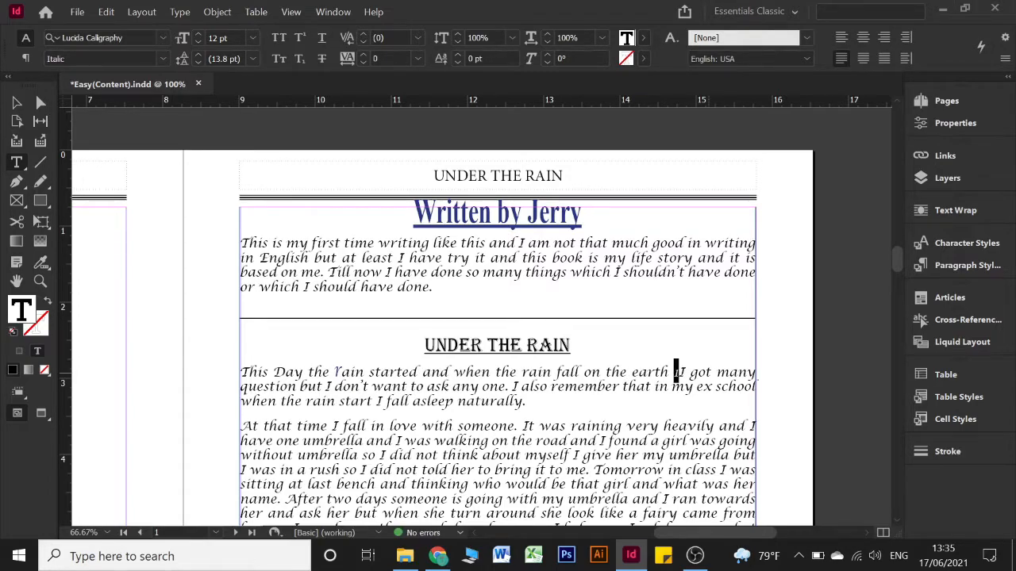
{"action": "left_click", "coordinate": [164, 36]}
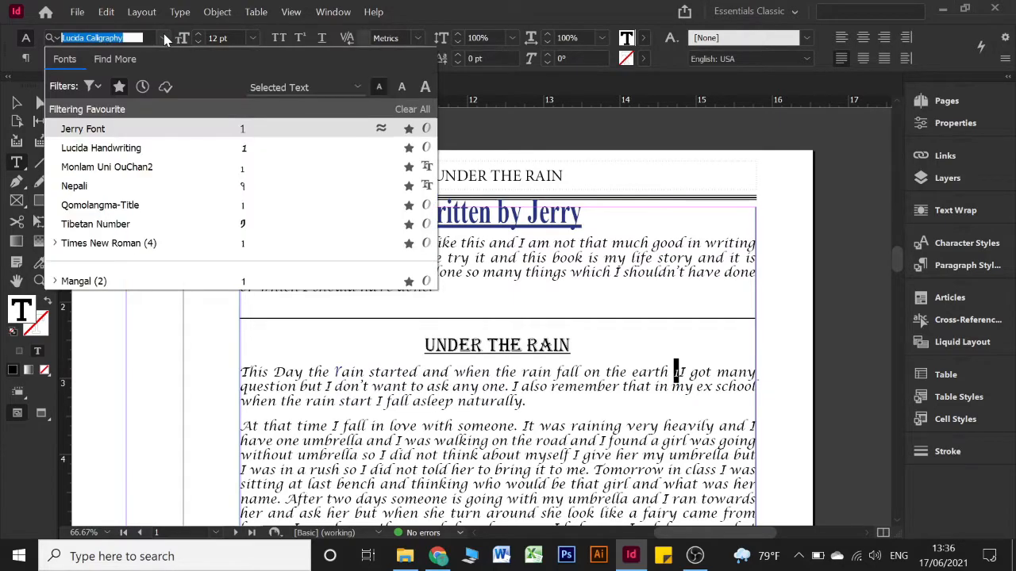
{"action": "left_click", "coordinate": [108, 246]}
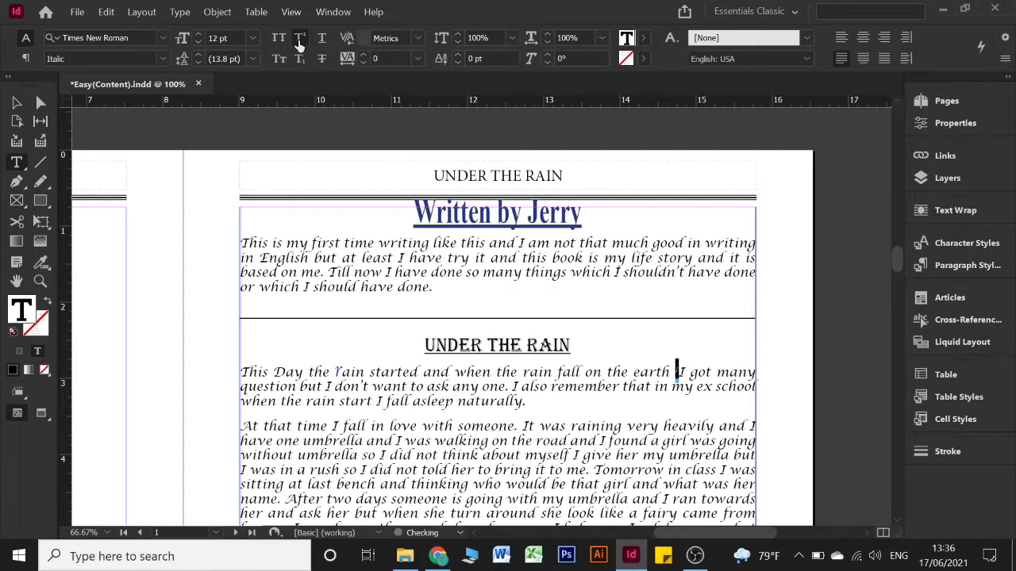
{"action": "left_click", "coordinate": [199, 34]}
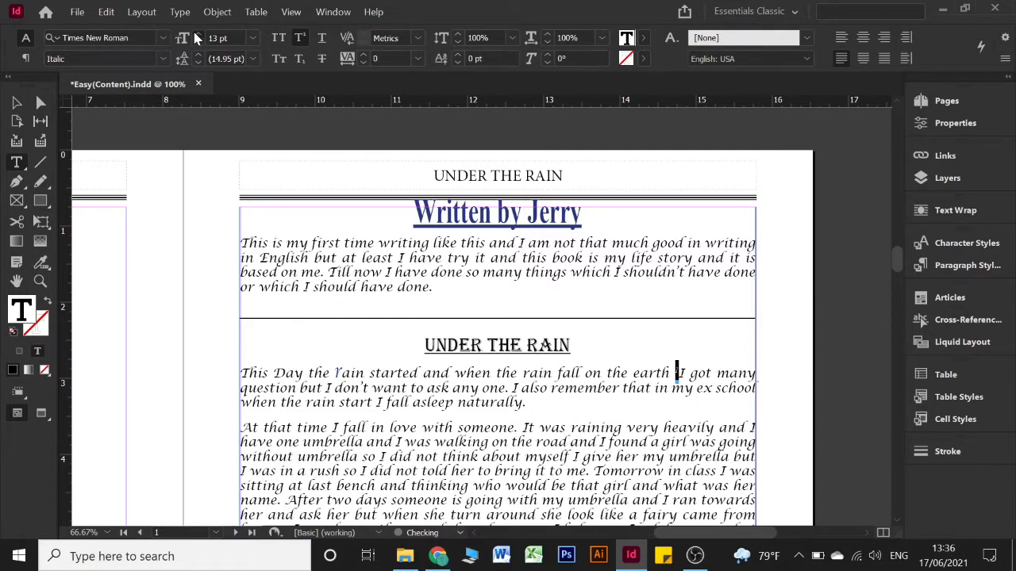
{"action": "left_click", "coordinate": [198, 34]}
{"action": "left_click", "coordinate": [199, 34]}
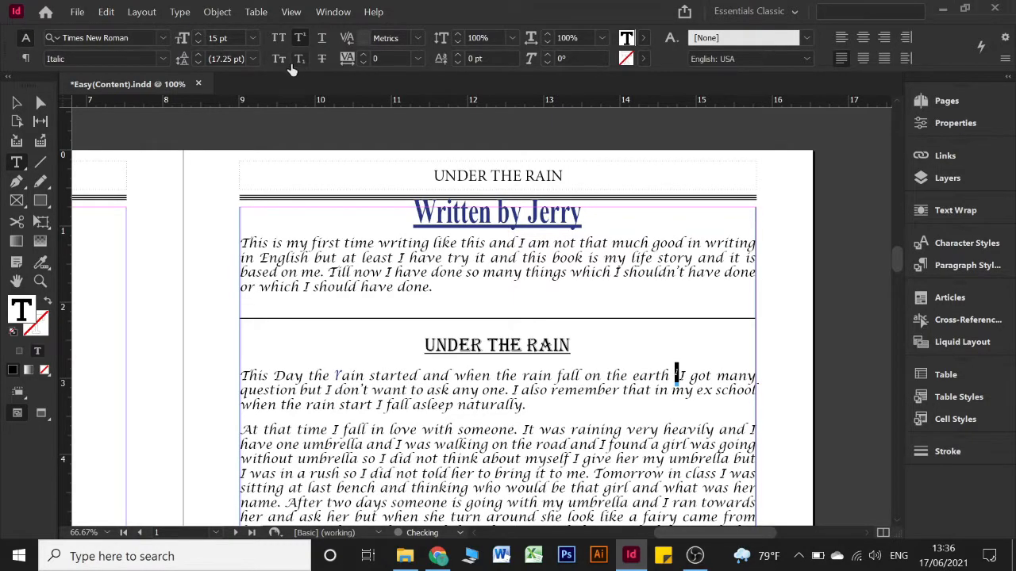
{"action": "left_click", "coordinate": [164, 57]}
{"action": "left_click", "coordinate": [78, 76]}
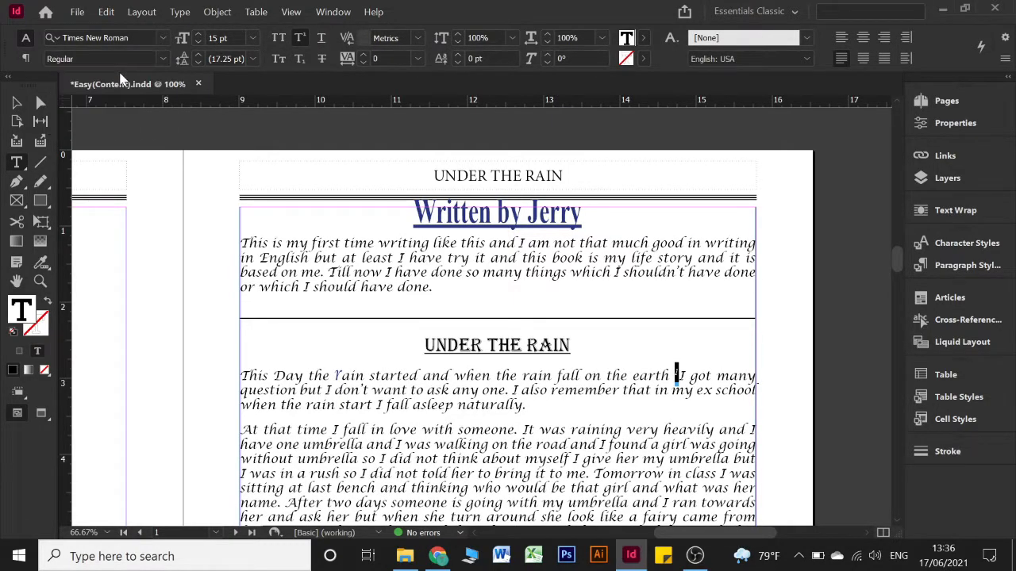
- Create a paragraph style named Footnote from the formatted superscript reference number after "earth"
{"action": "left_click", "coordinate": [949, 267]}
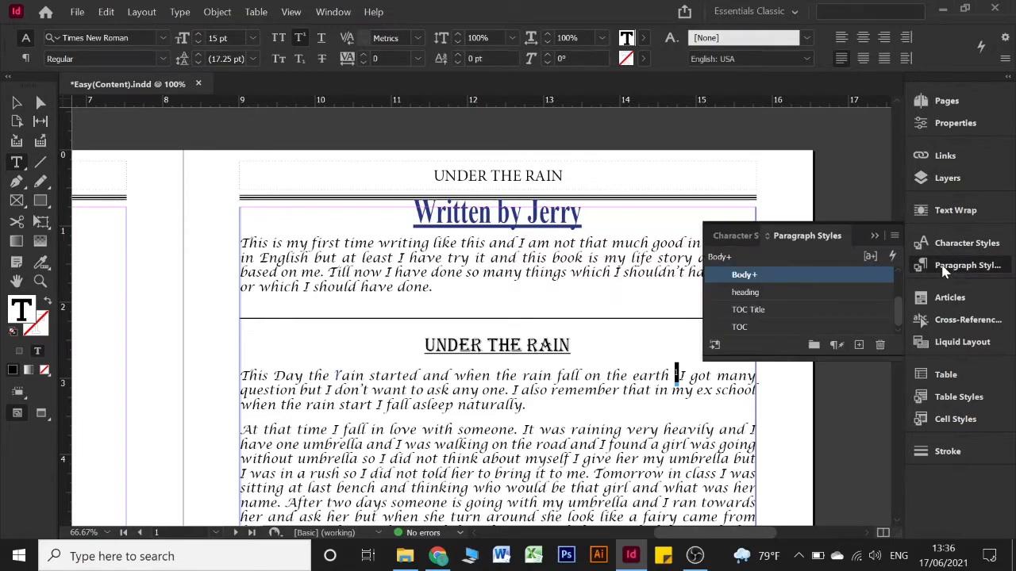
{"action": "left_click", "coordinate": [858, 348]}
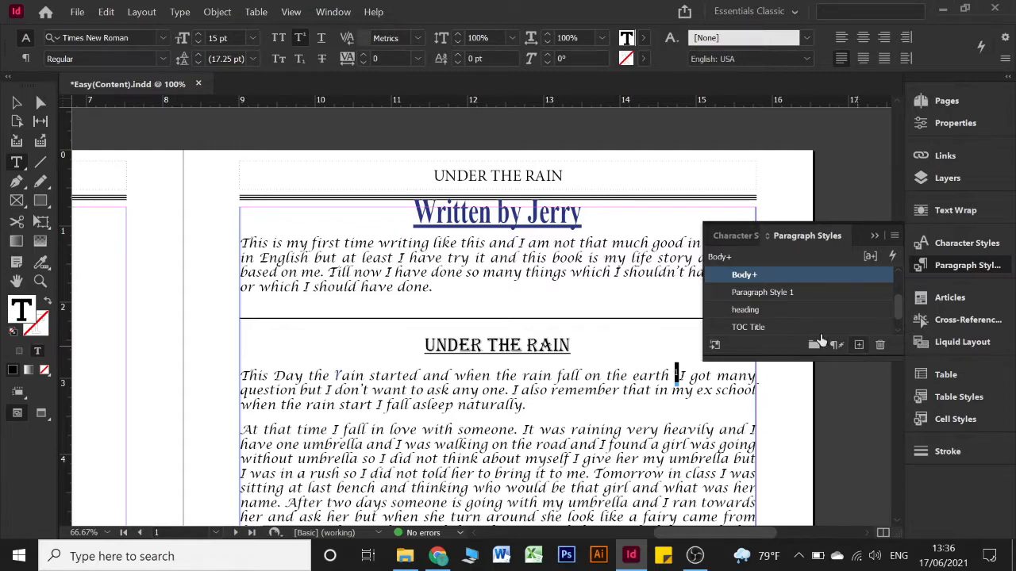
{"action": "scroll", "coordinate": [765, 314], "scroll_direction": "down", "scroll_amount": 1}
{"action": "left_click", "coordinate": [759, 275]}
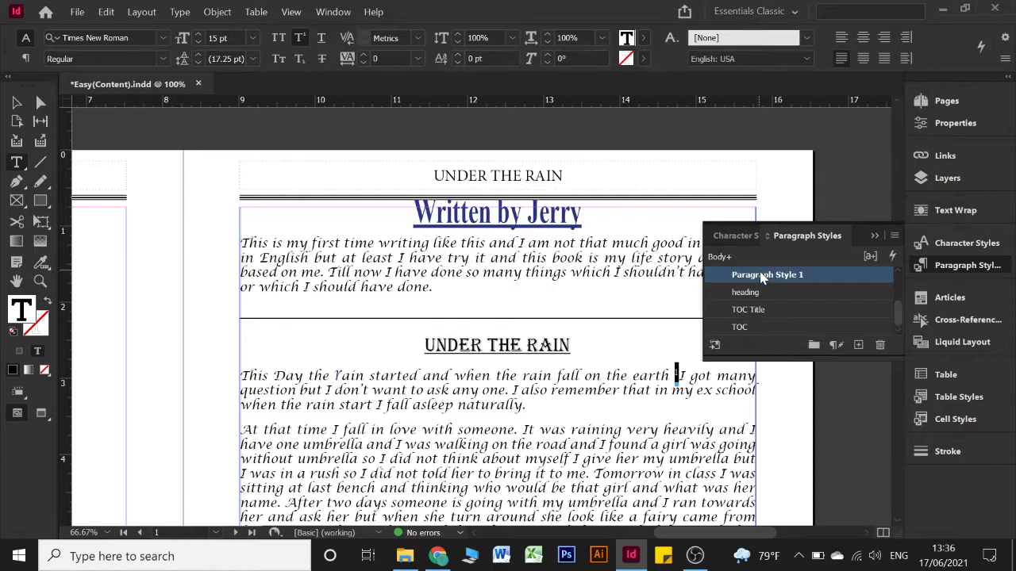
{"action": "double_click", "coordinate": [761, 275]}
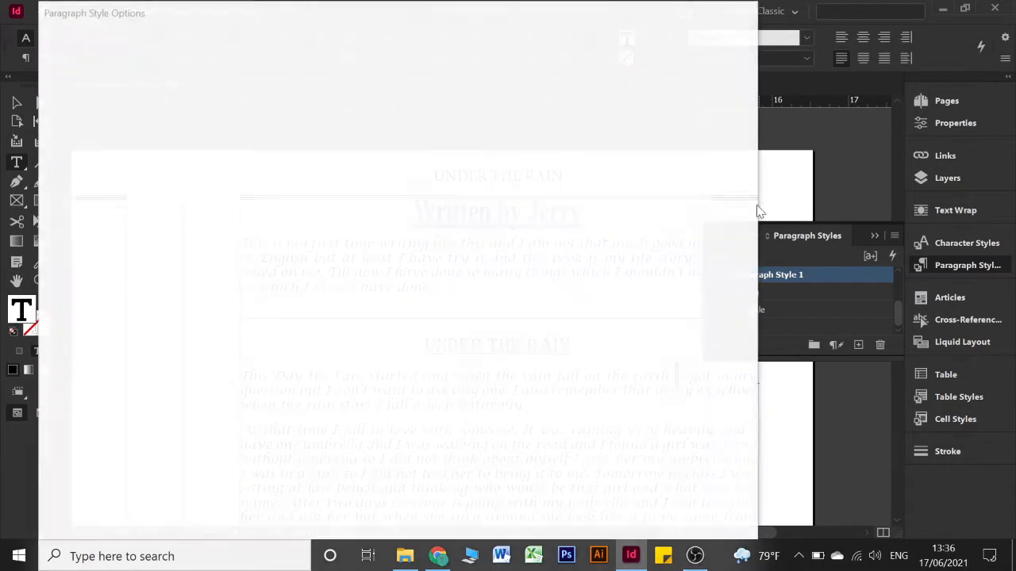
{"action": "type", "text": "Footnote"}
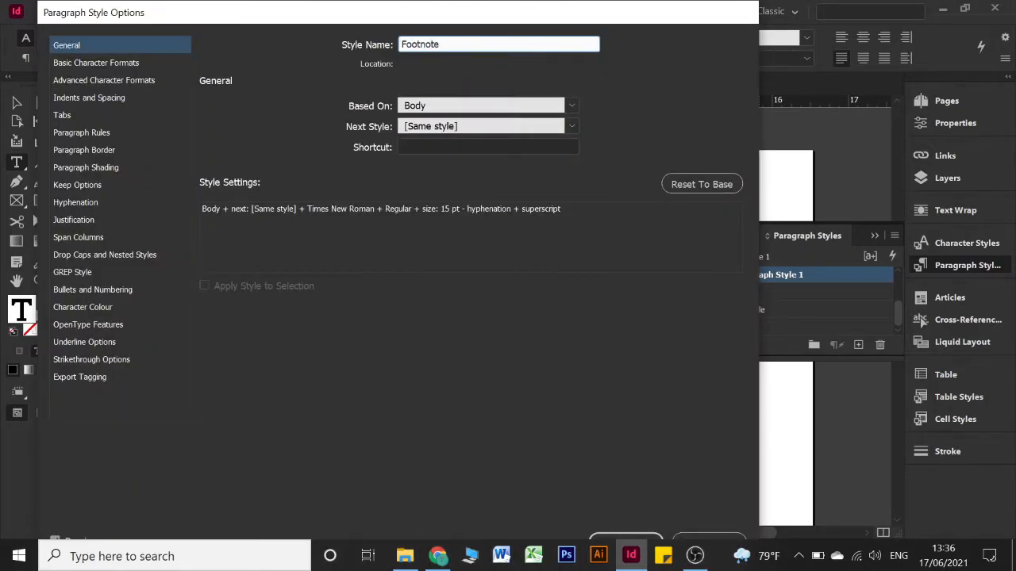
{"action": "key", "text": "Return"}
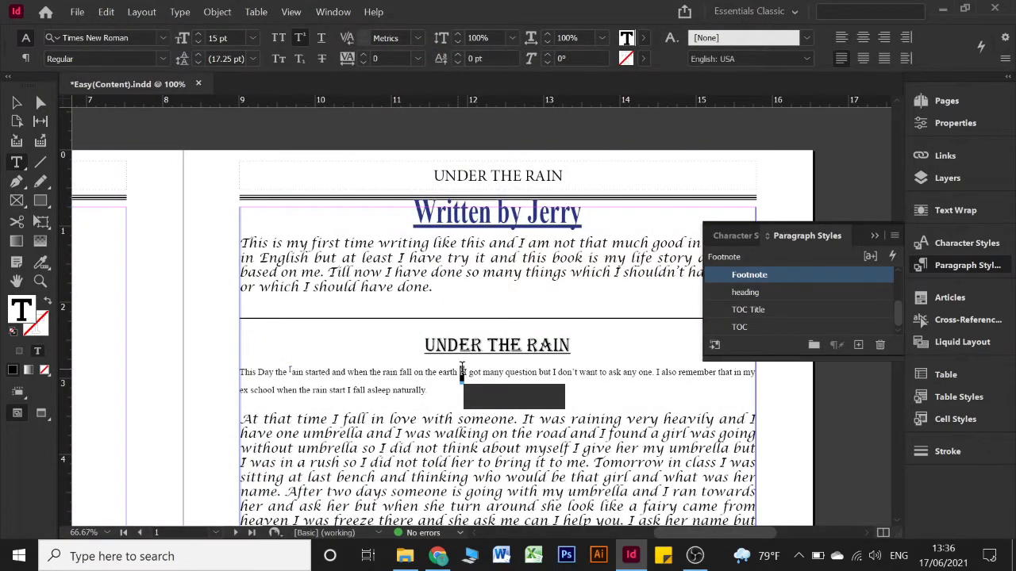
- Delete the manual reference number after "earth" and reapply the Body paragraph style to that paragraph
{"action": "left_click", "coordinate": [467, 375]}
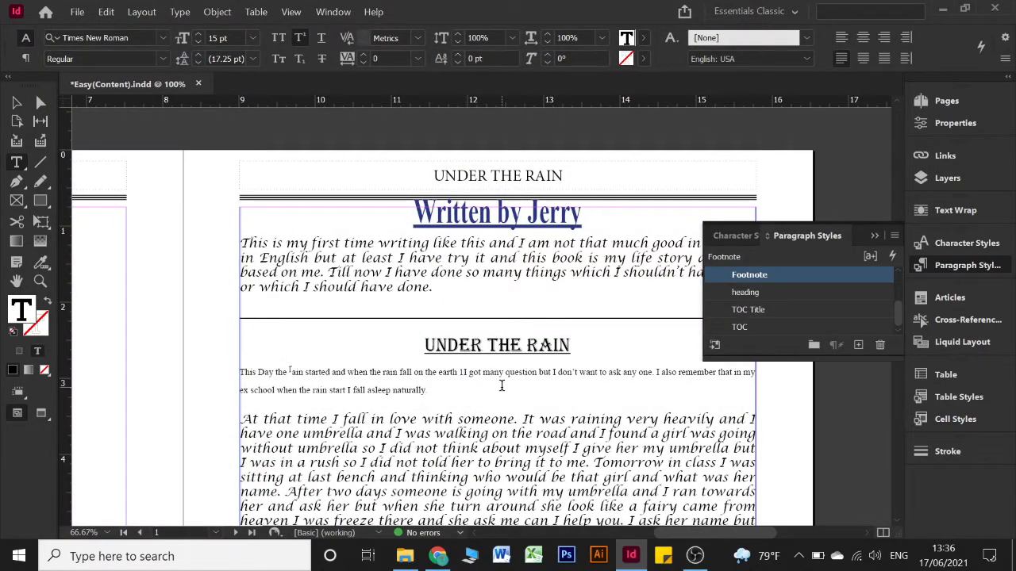
{"action": "key", "text": "BackSpace"}
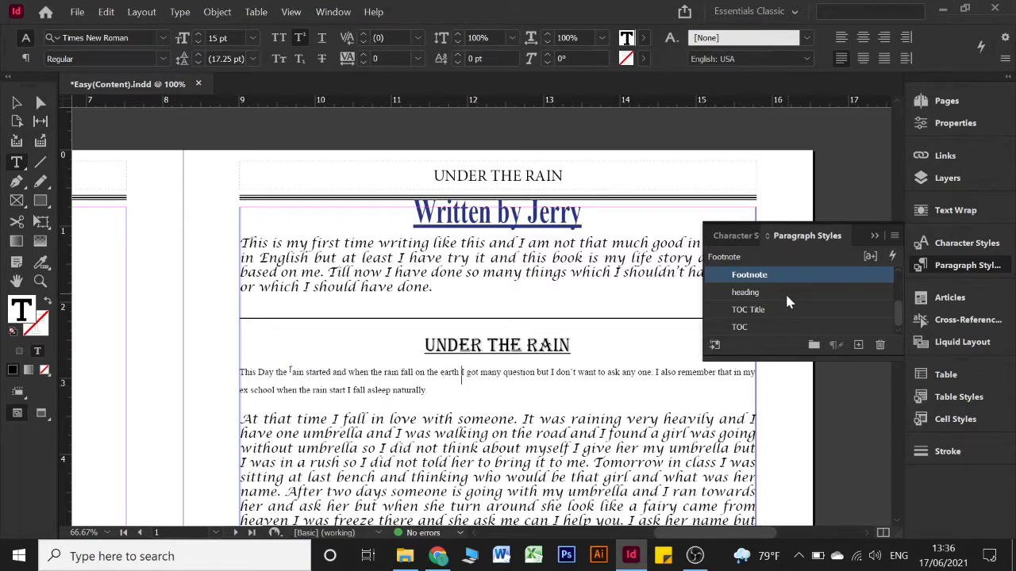
{"action": "scroll", "coordinate": [781, 292], "scroll_direction": "up", "scroll_amount": 3}
{"action": "left_click", "coordinate": [741, 328]}
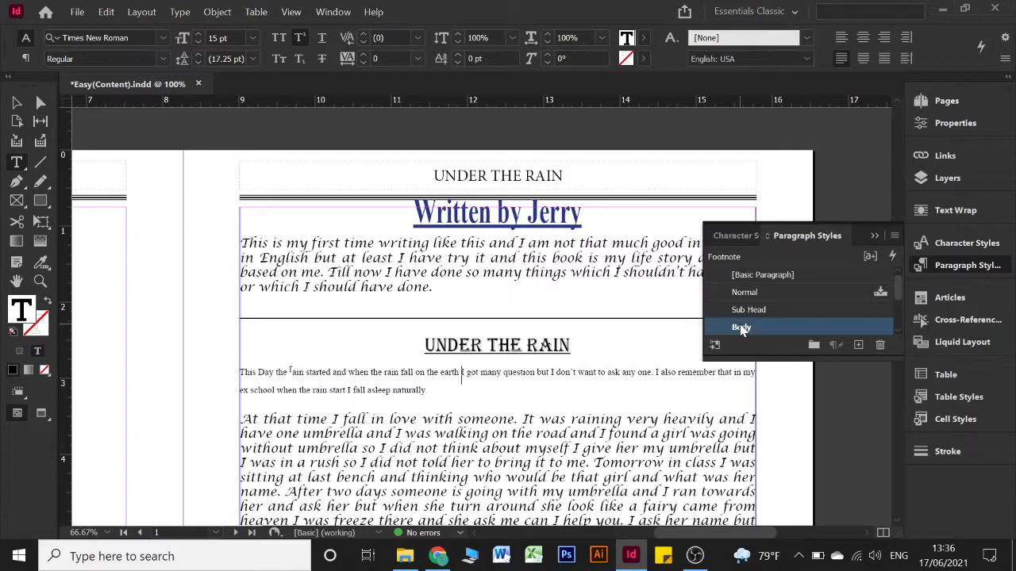
{"action": "left_click", "coordinate": [874, 236]}
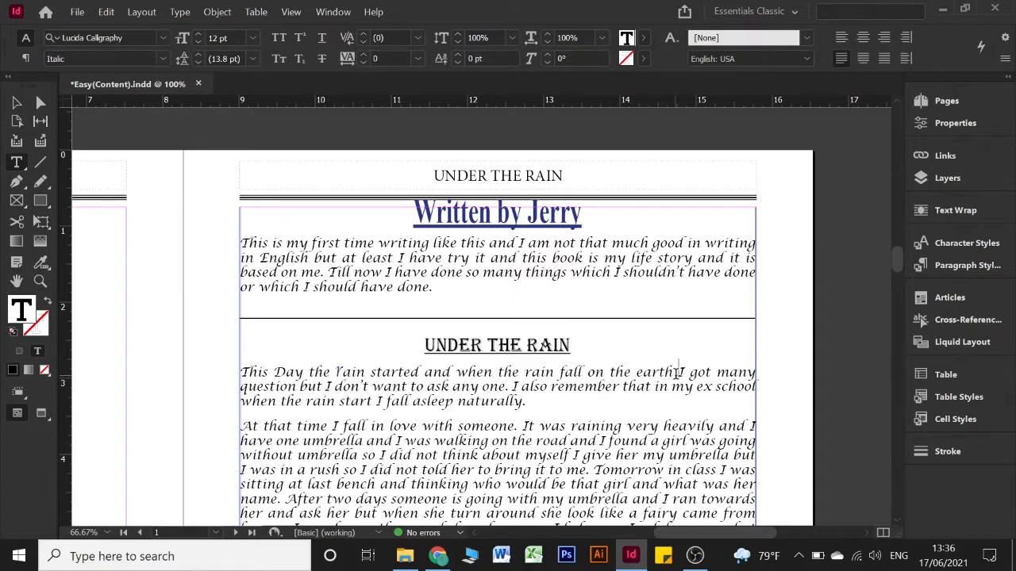
- Select the word "earth" in the first paragraph of UNDER THE RAIN and open the document footnote options
{"action": "key", "text": "shift+Left"}
{"action": "key", "text": "shift+Left"}
{"action": "key", "text": "shift+Left"}
{"action": "key", "text": "shift+Left"}
{"action": "key", "text": "shift+Left"}
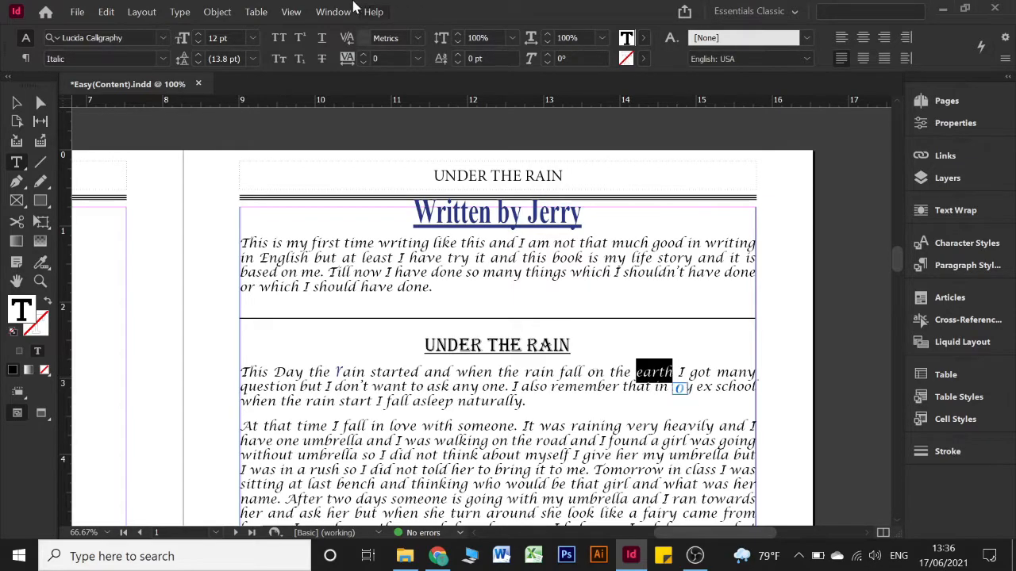
{"action": "left_click", "coordinate": [171, 10]}
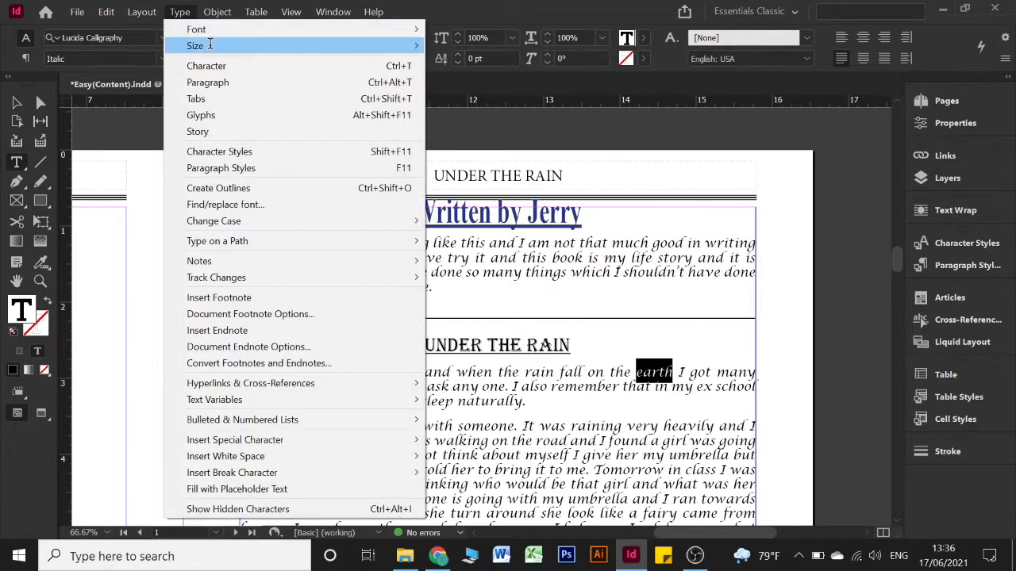
{"action": "left_click", "coordinate": [210, 314]}
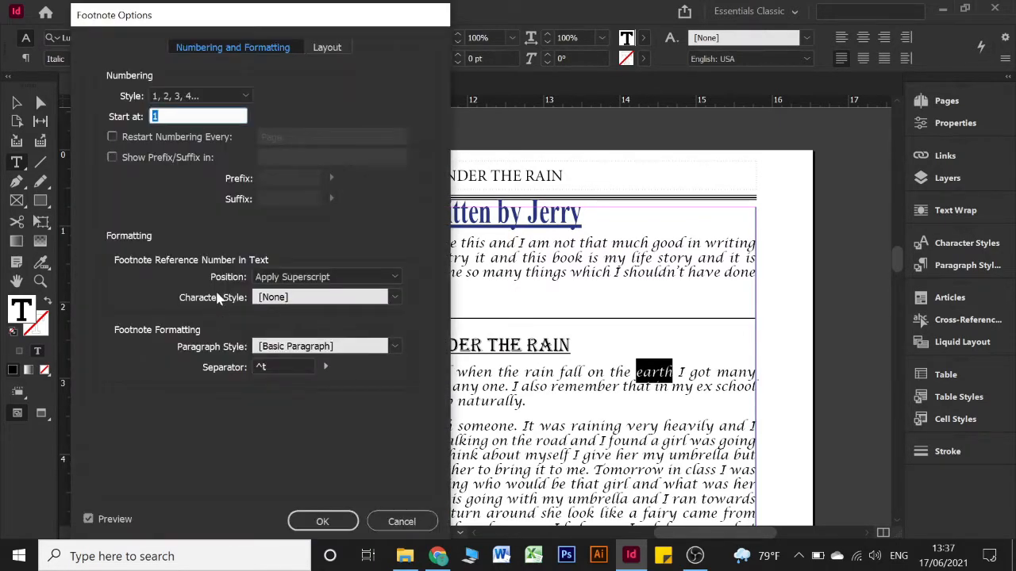
{"action": "left_click_drag", "start_coordinate": [205, 17], "coordinate": [293, 21]}
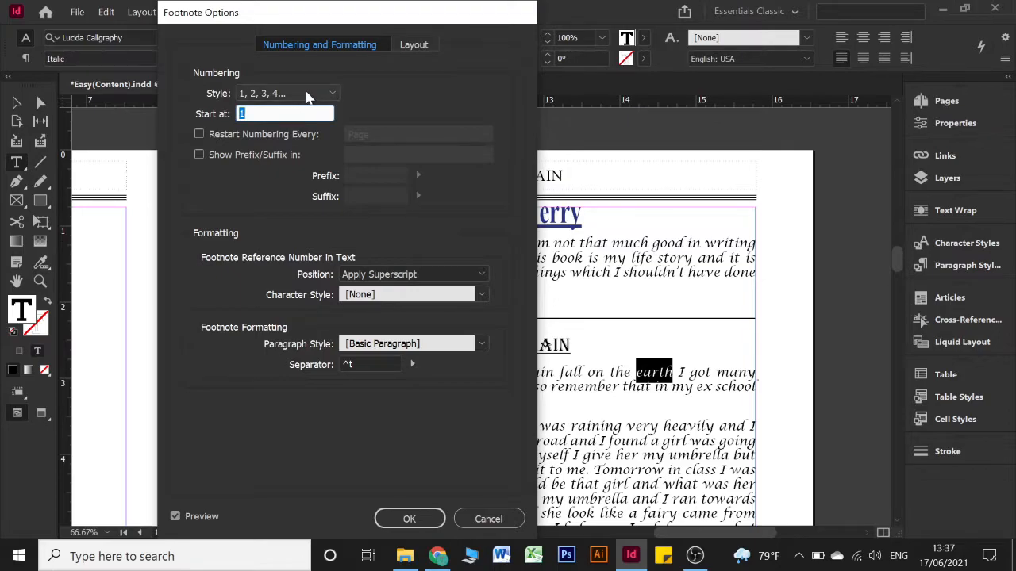
- Examine the numbering style, reference number position and character style choices in the footnote options
{"action": "left_click", "coordinate": [308, 93]}
{"action": "left_click", "coordinate": [307, 93]}
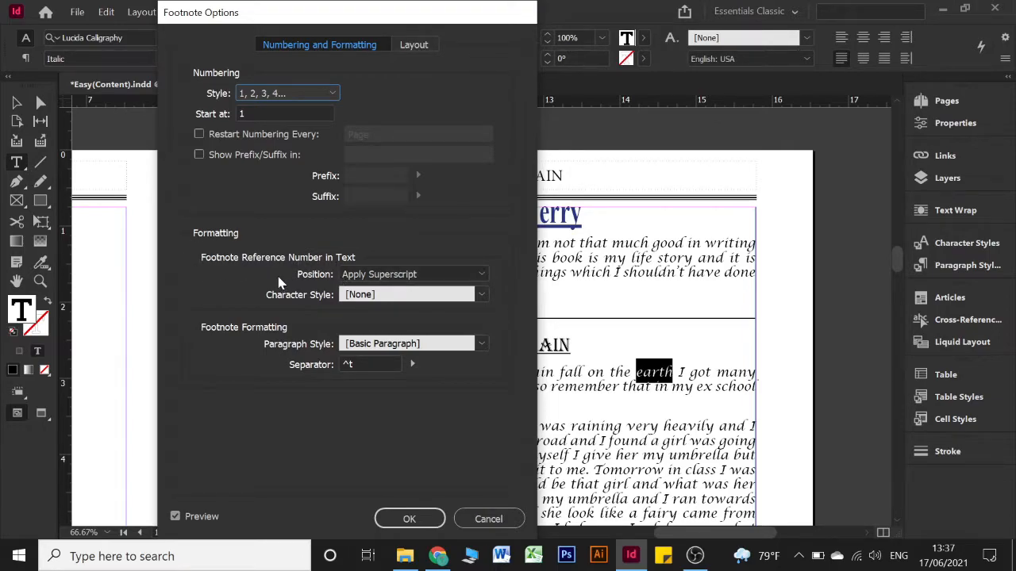
{"action": "left_click", "coordinate": [375, 284]}
{"action": "left_click", "coordinate": [410, 291]}
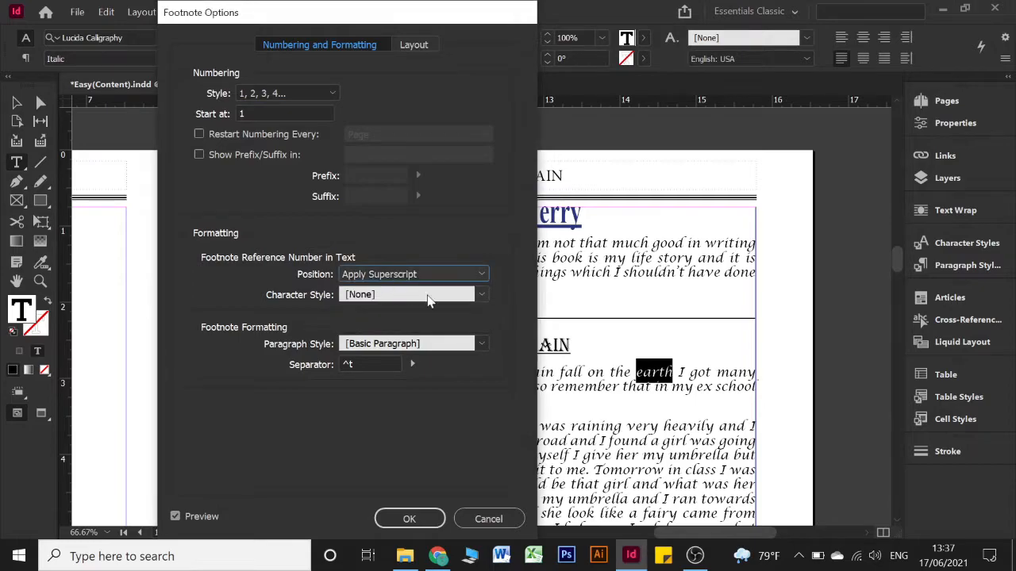
{"action": "left_click", "coordinate": [410, 300]}
{"action": "left_click", "coordinate": [410, 297]}
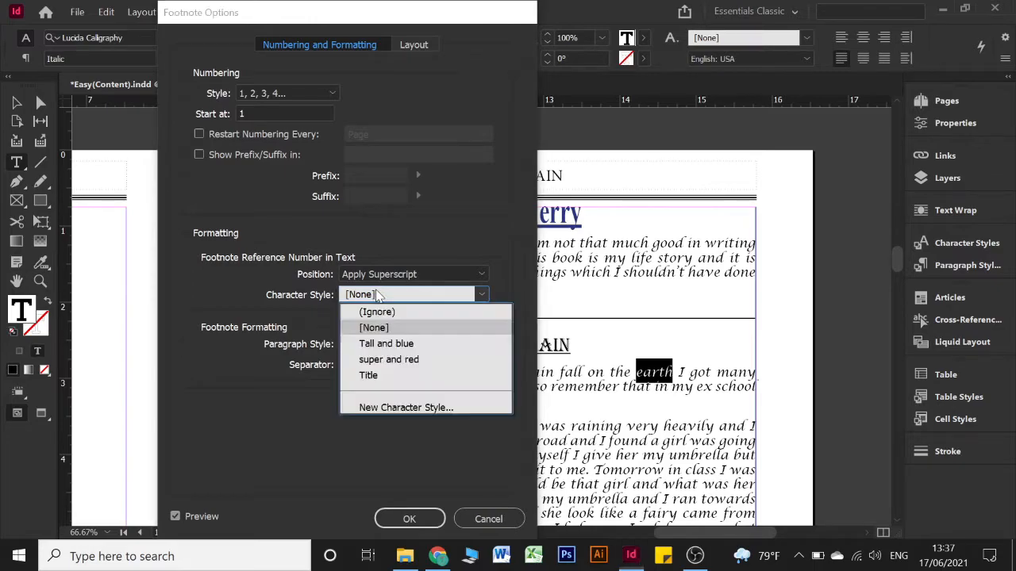
{"action": "left_click", "coordinate": [377, 295]}
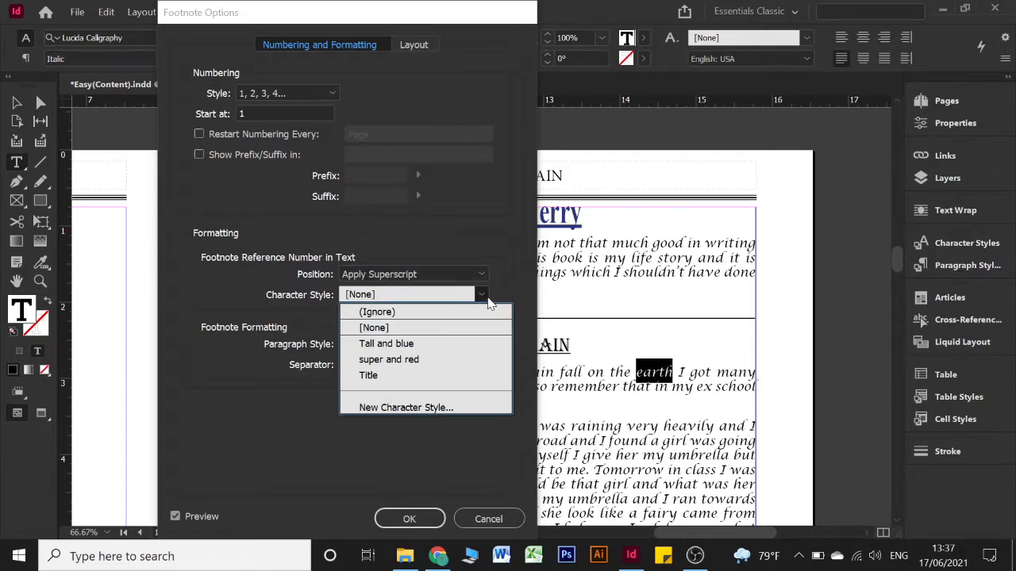
{"action": "left_click", "coordinate": [480, 296]}
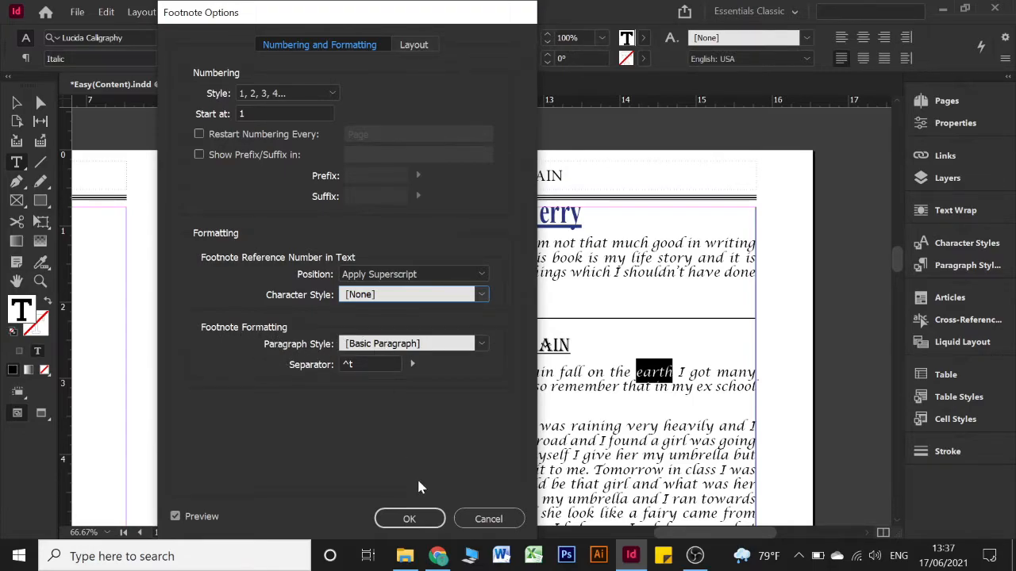
- Set the footnote formatting to the Footnote paragraph style and apply the footnote options
{"action": "left_click", "coordinate": [426, 345]}
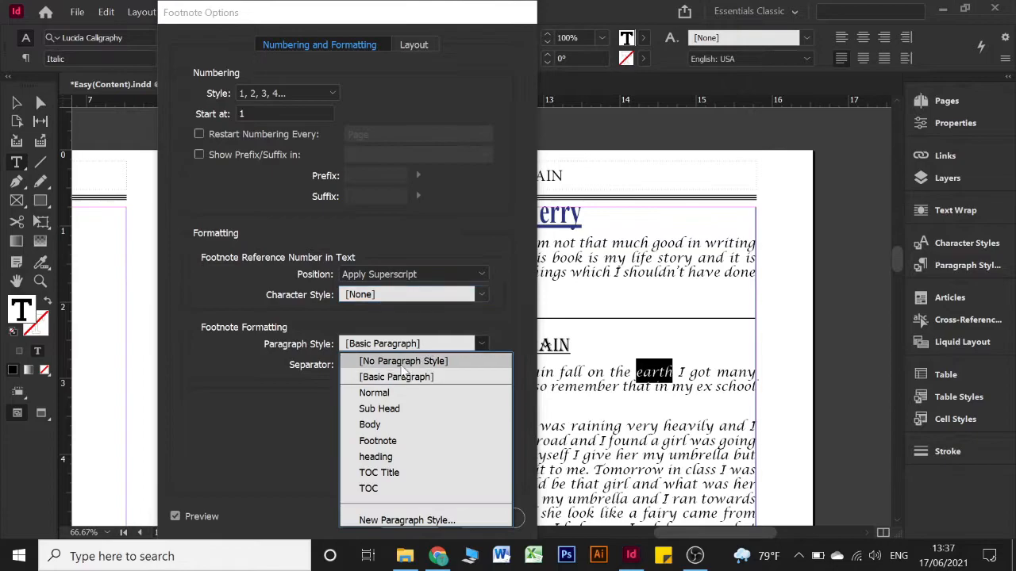
{"action": "left_click", "coordinate": [378, 440]}
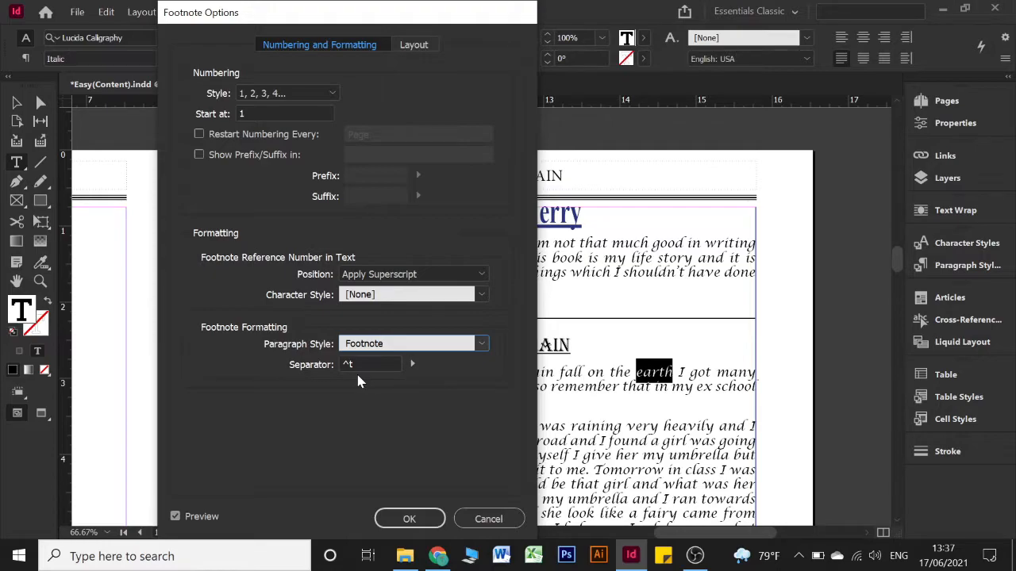
{"action": "left_click", "coordinate": [396, 515]}
- Insert a footnote at the word "earth" and return to its reference in the UNDER THE RAIN paragraph
{"action": "left_click", "coordinate": [180, 12]}
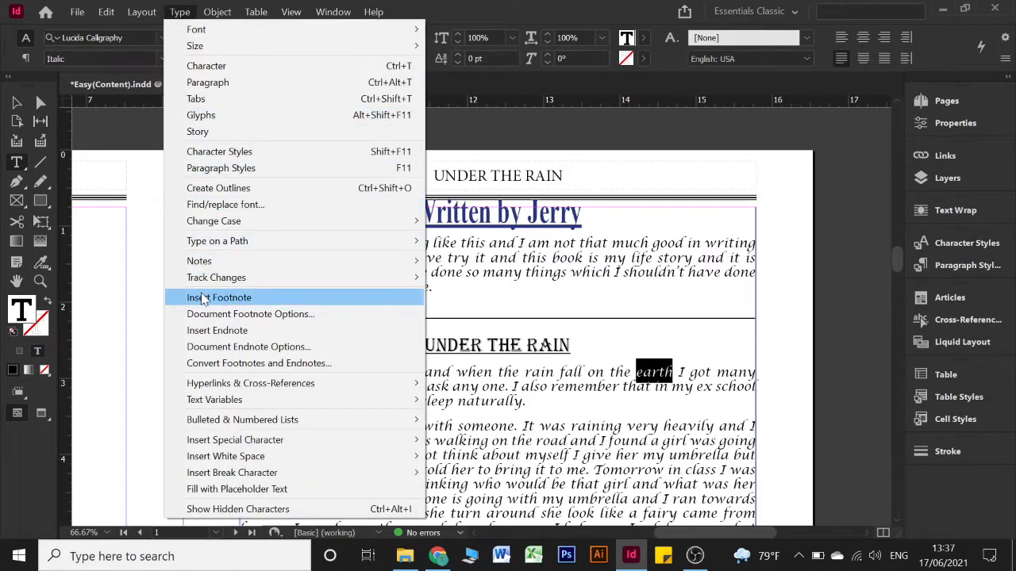
{"action": "left_click", "coordinate": [202, 298]}
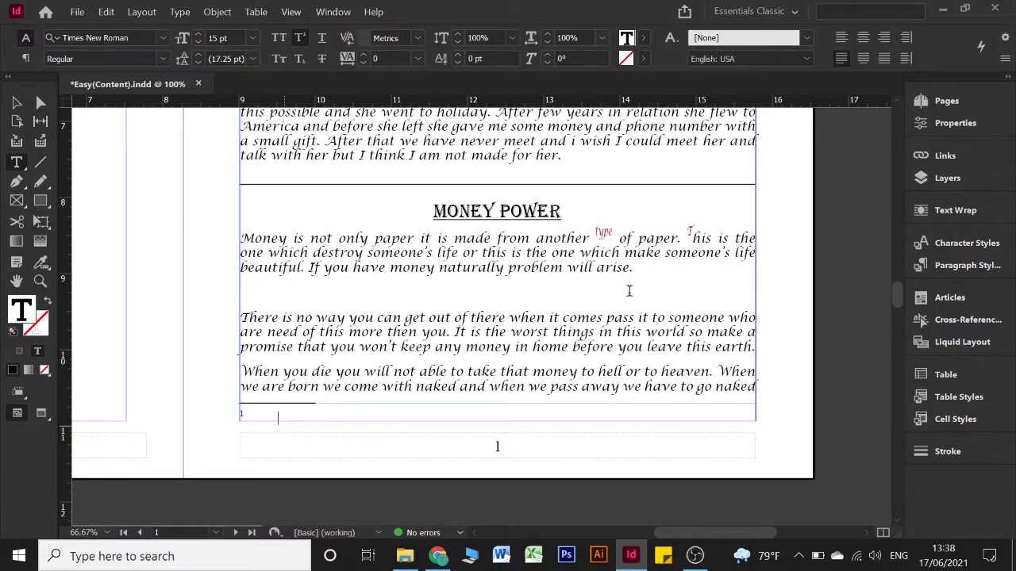
{"action": "scroll", "coordinate": [685, 253], "scroll_direction": "up", "scroll_amount": 5}
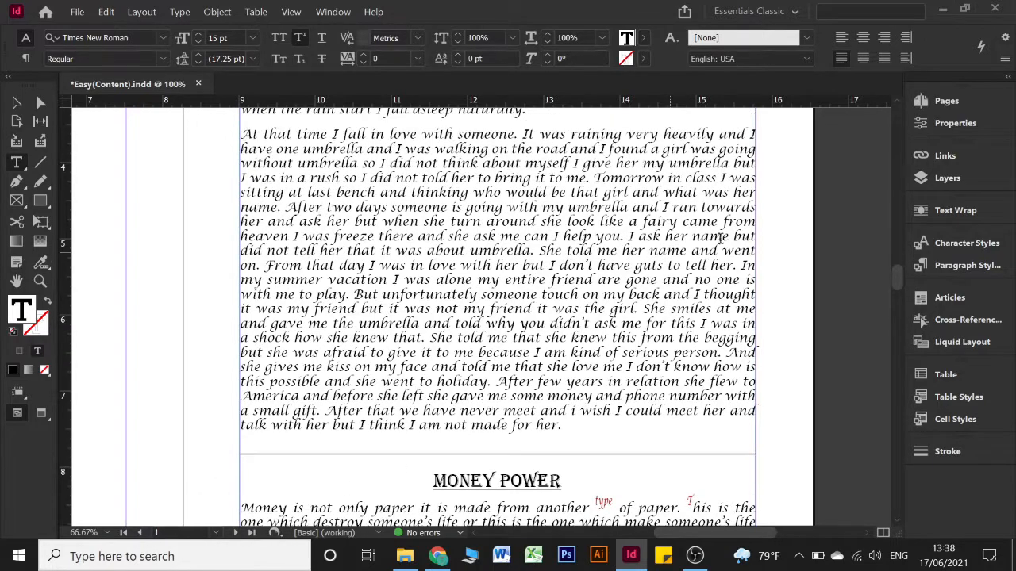
{"action": "scroll", "coordinate": [702, 232], "scroll_direction": "up", "scroll_amount": 3}
{"action": "scroll", "coordinate": [678, 207], "scroll_direction": "up", "scroll_amount": 1}
- Create a new character style with the cursor after the footnote reference following "earth", and open the style's options
{"action": "left_click", "coordinate": [674, 178]}
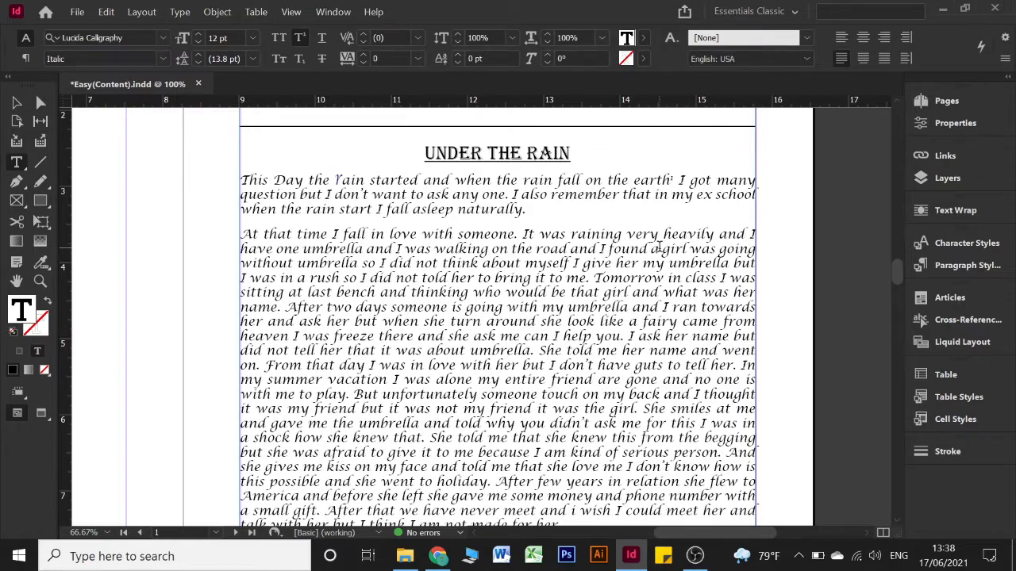
{"action": "scroll", "coordinate": [659, 248], "scroll_direction": "down", "scroll_amount": 1}
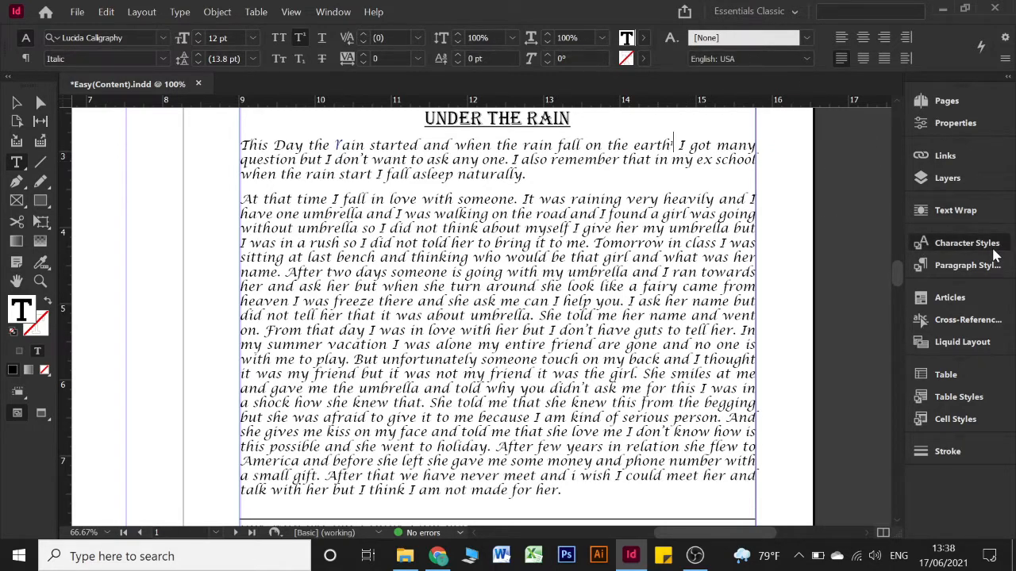
{"action": "left_click", "coordinate": [965, 243]}
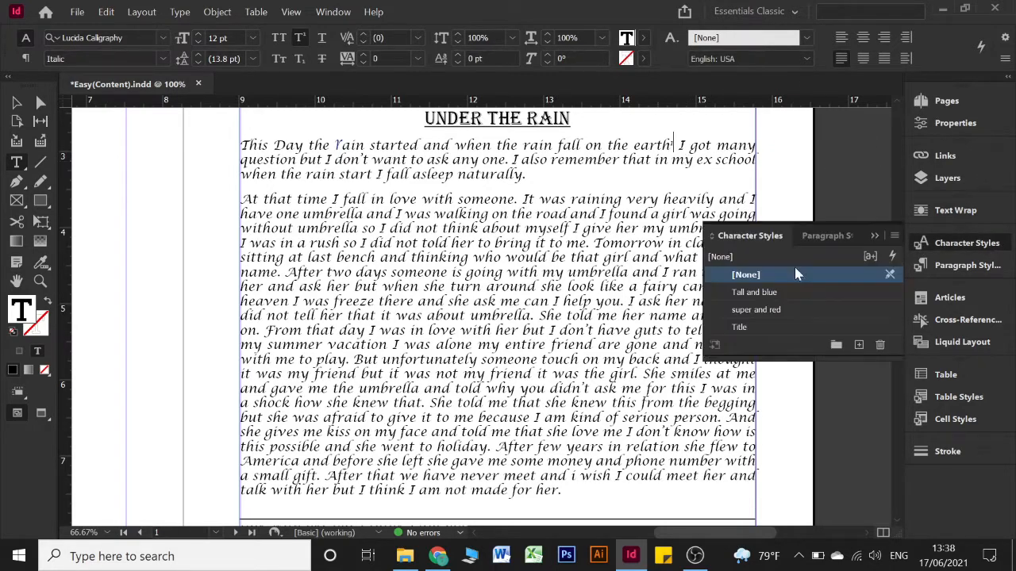
{"action": "left_click", "coordinate": [857, 345]}
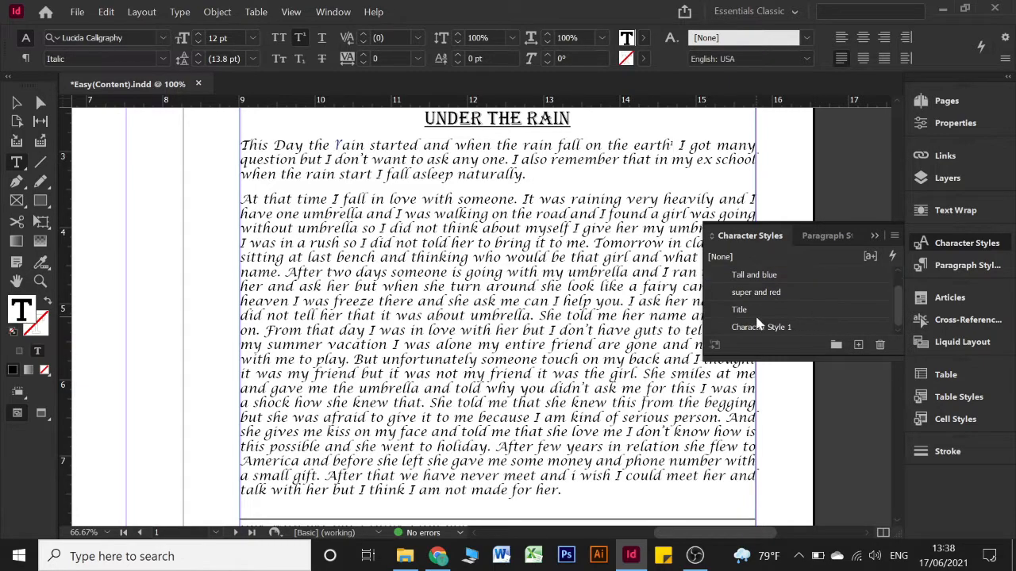
{"action": "left_click", "coordinate": [758, 328]}
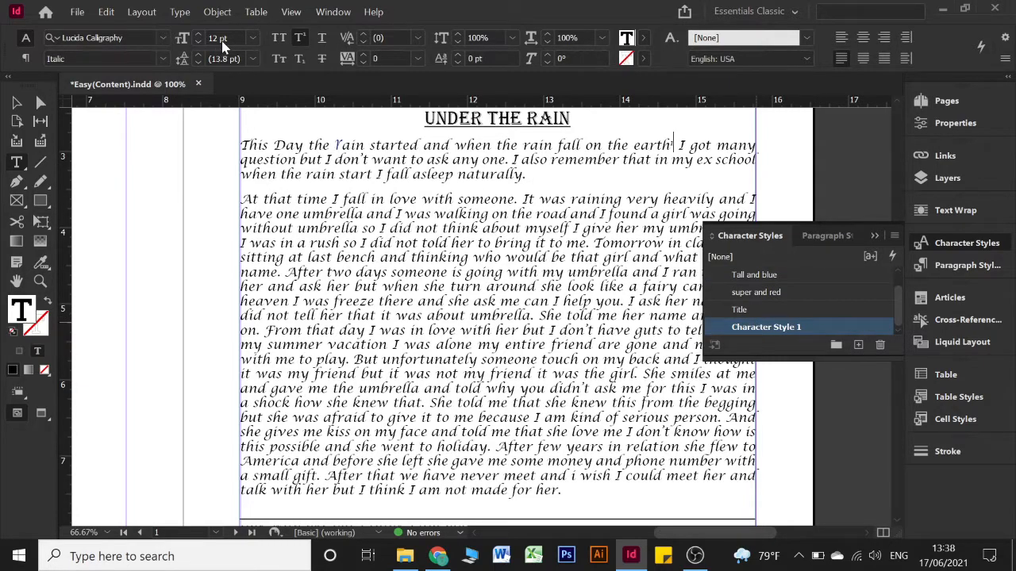
{"action": "double_click", "coordinate": [758, 328]}
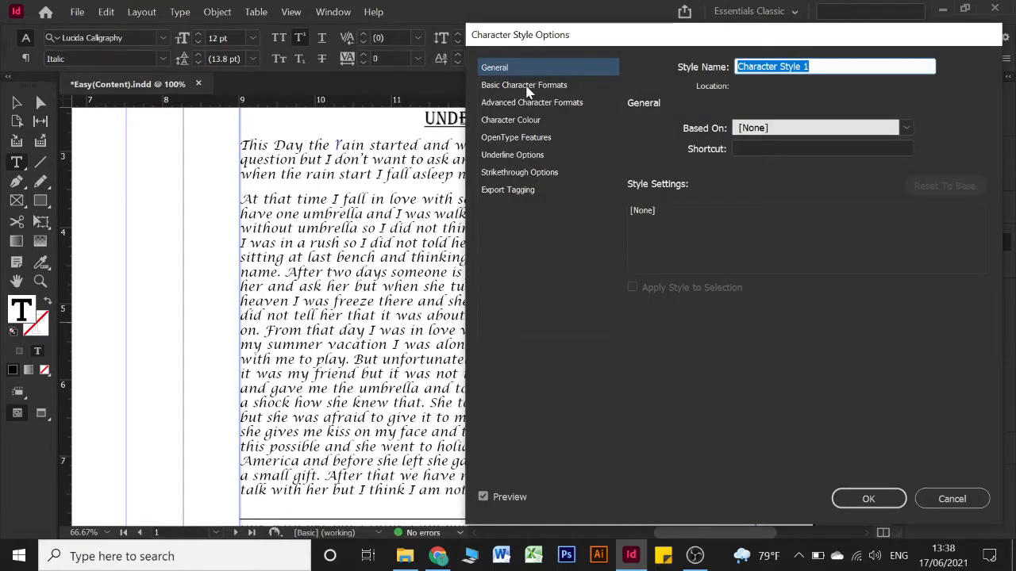
- Give Character Style 1 the Times New Roman Regular font at 18 pt and apply the style options
{"action": "left_click", "coordinate": [528, 86]}
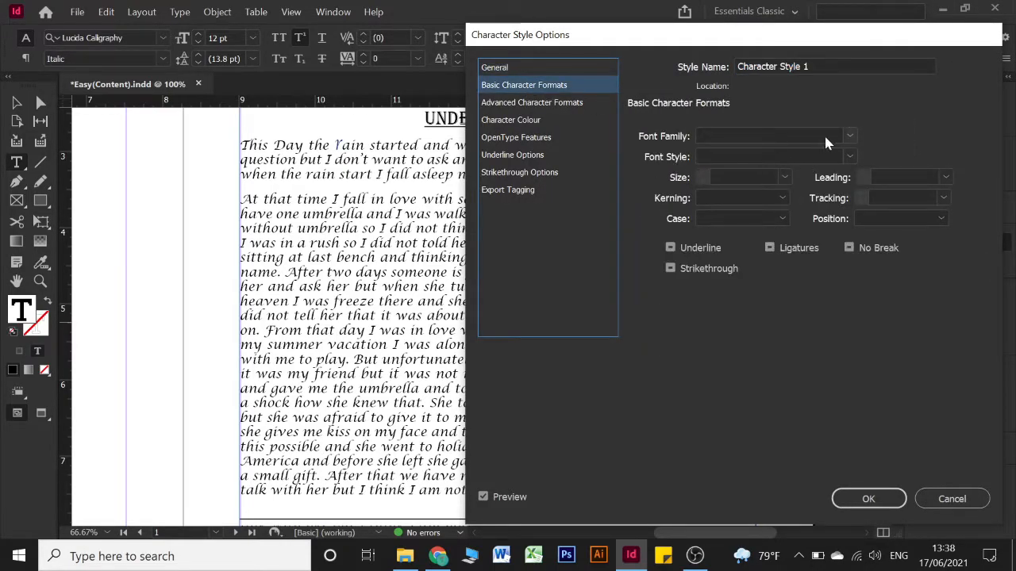
{"action": "left_click", "coordinate": [849, 136]}
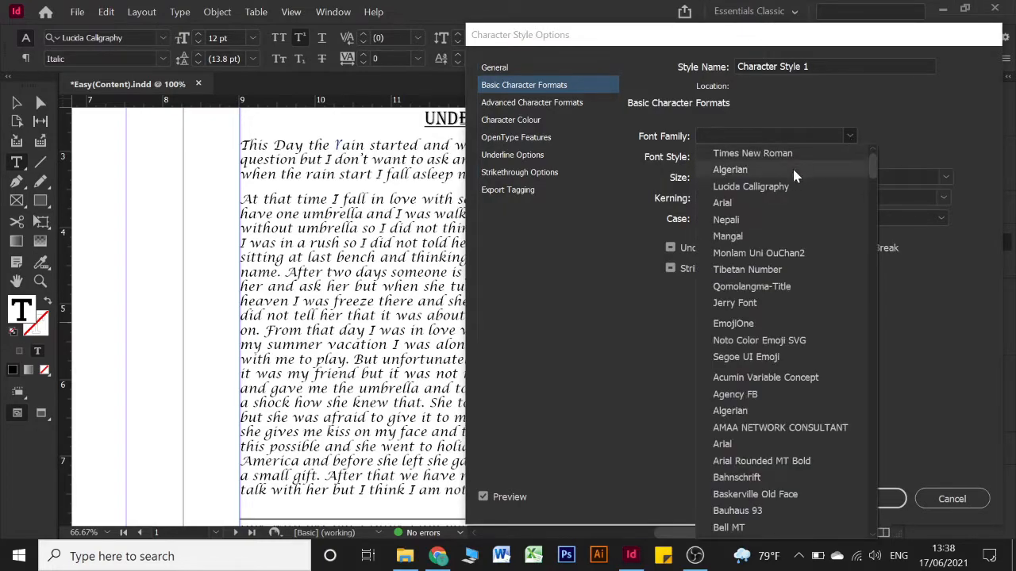
{"action": "left_click", "coordinate": [769, 153]}
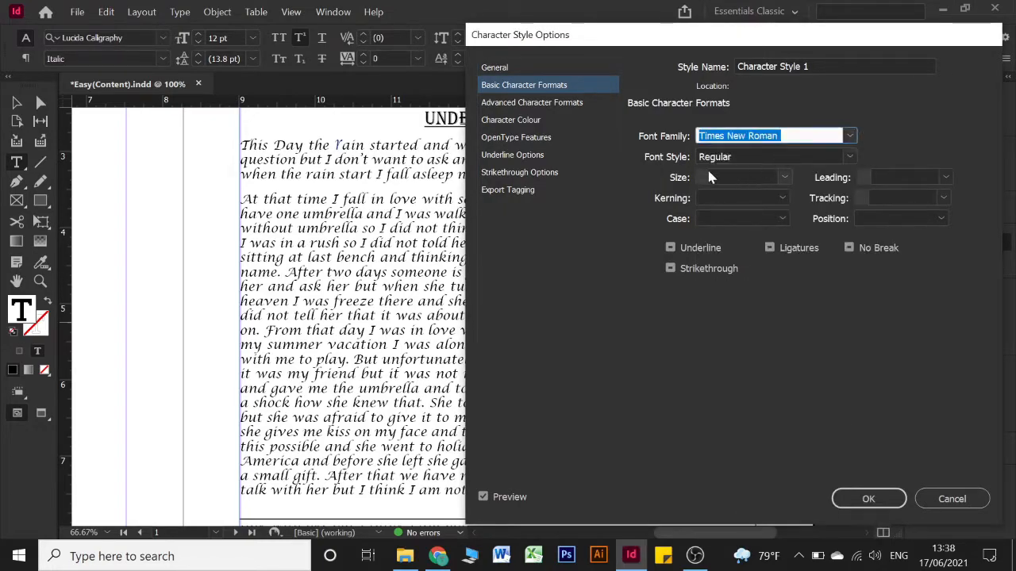
{"action": "left_click", "coordinate": [746, 177]}
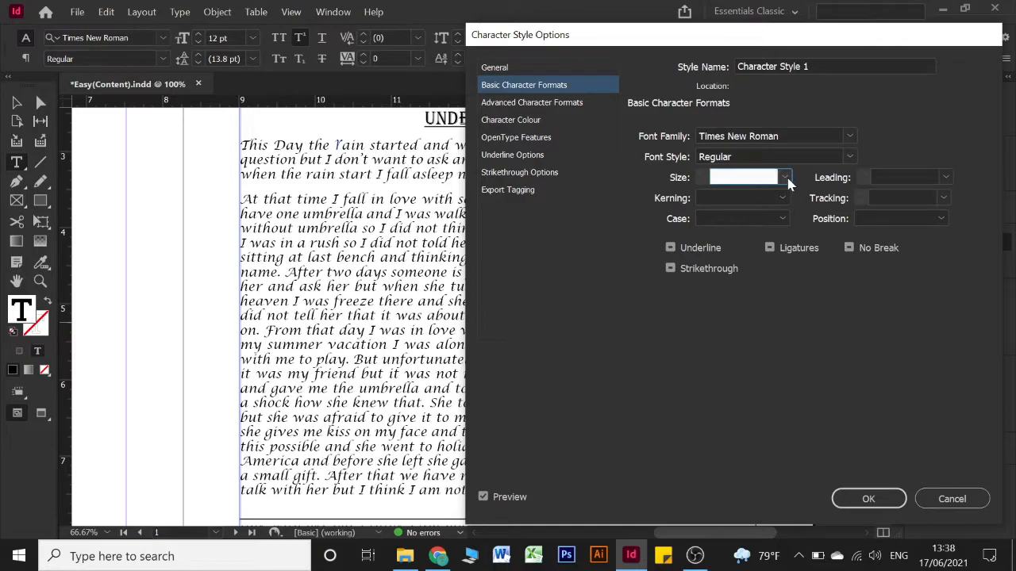
{"action": "left_click", "coordinate": [785, 178]}
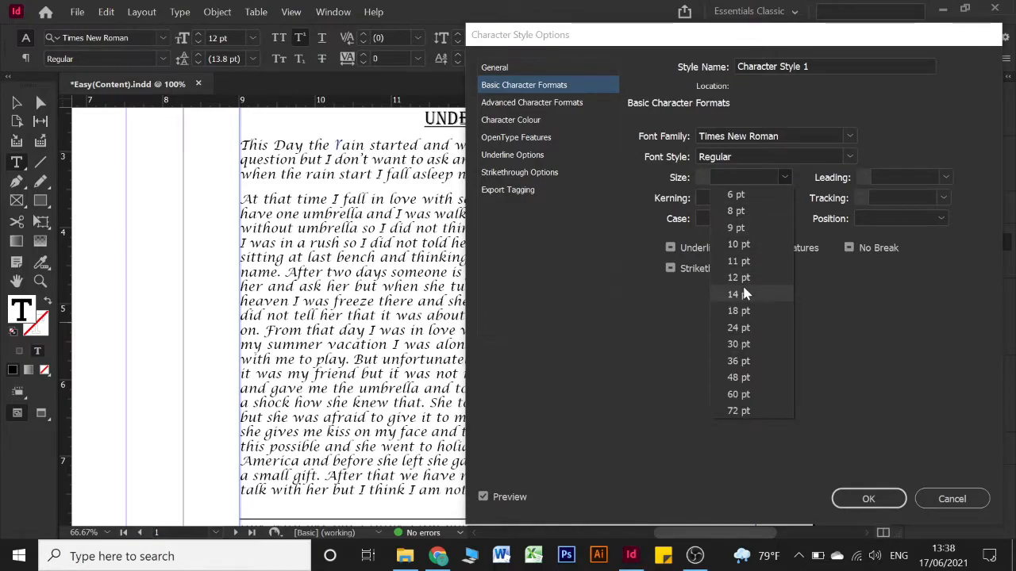
{"action": "left_click", "coordinate": [739, 311]}
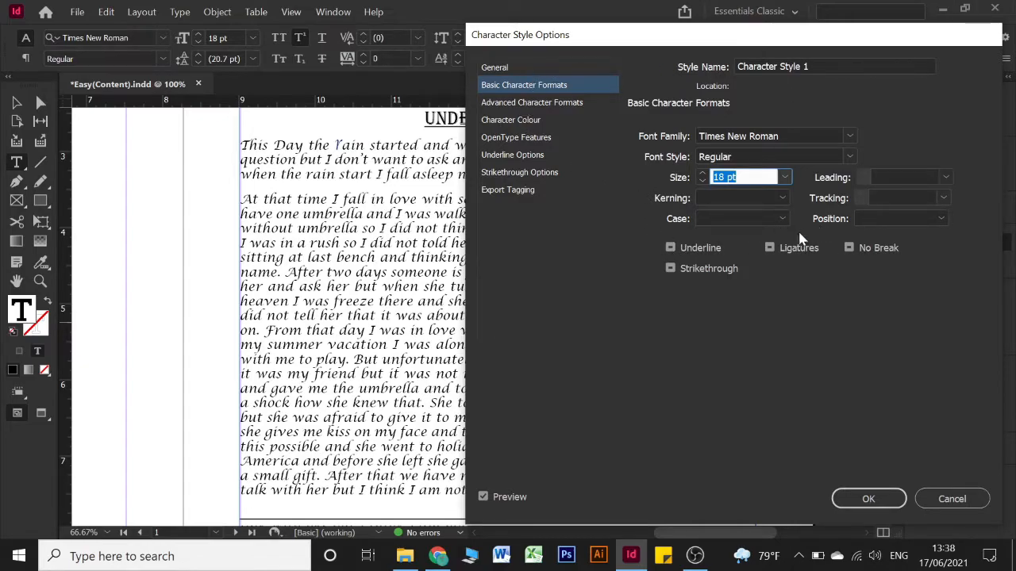
{"action": "left_click", "coordinate": [867, 498]}
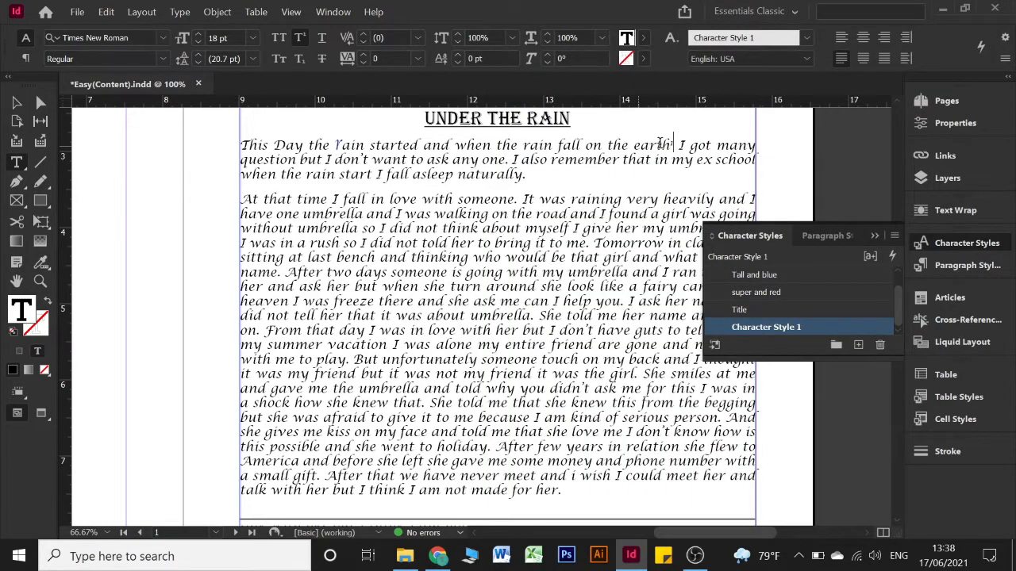
- In the document footnote options, assign Character Style 1 to the footnote reference number in text
{"action": "left_click", "coordinate": [180, 11]}
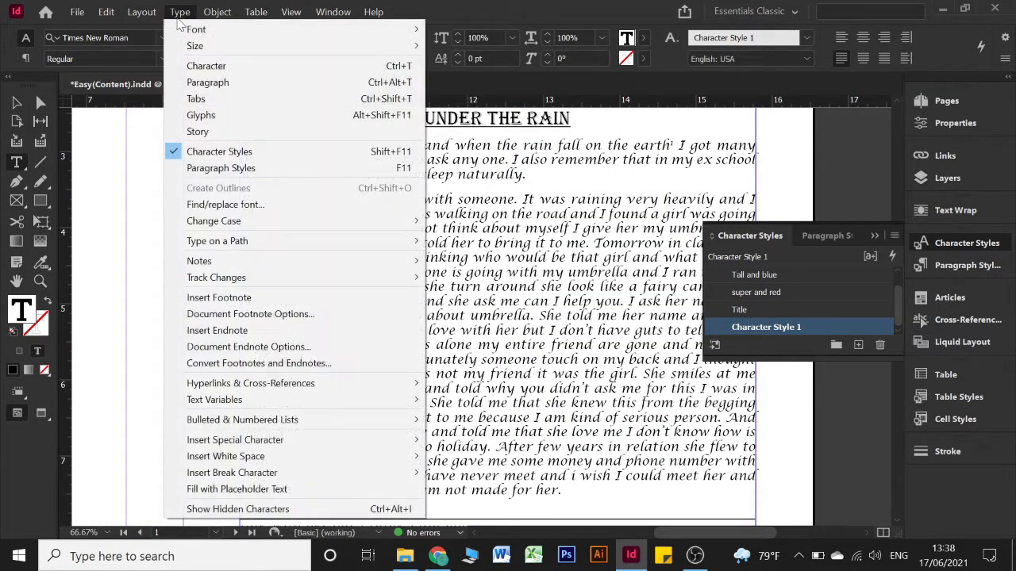
{"action": "left_click", "coordinate": [206, 317]}
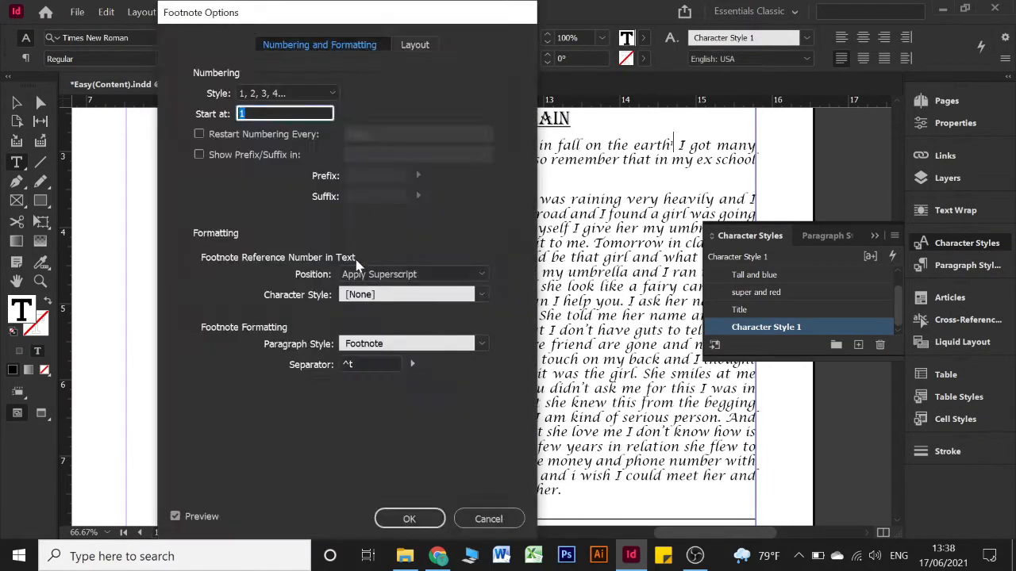
{"action": "left_click", "coordinate": [370, 299]}
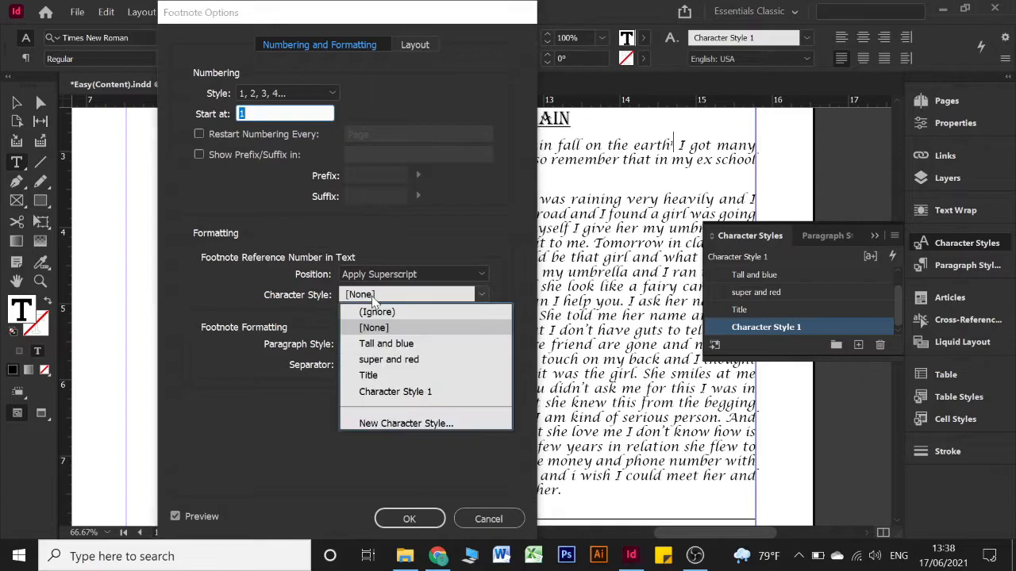
{"action": "left_click", "coordinate": [397, 391]}
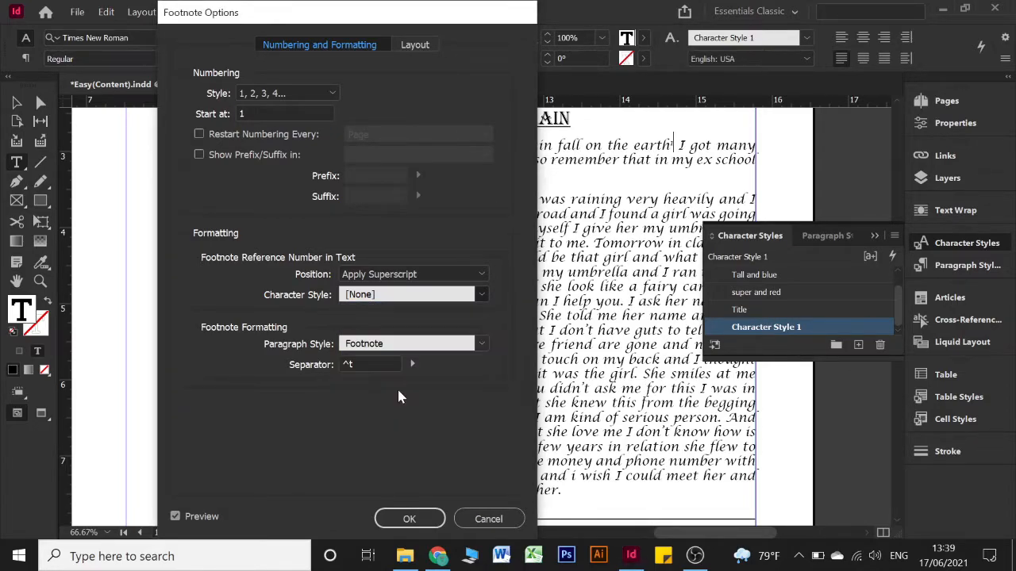
{"action": "left_click", "coordinate": [427, 520]}
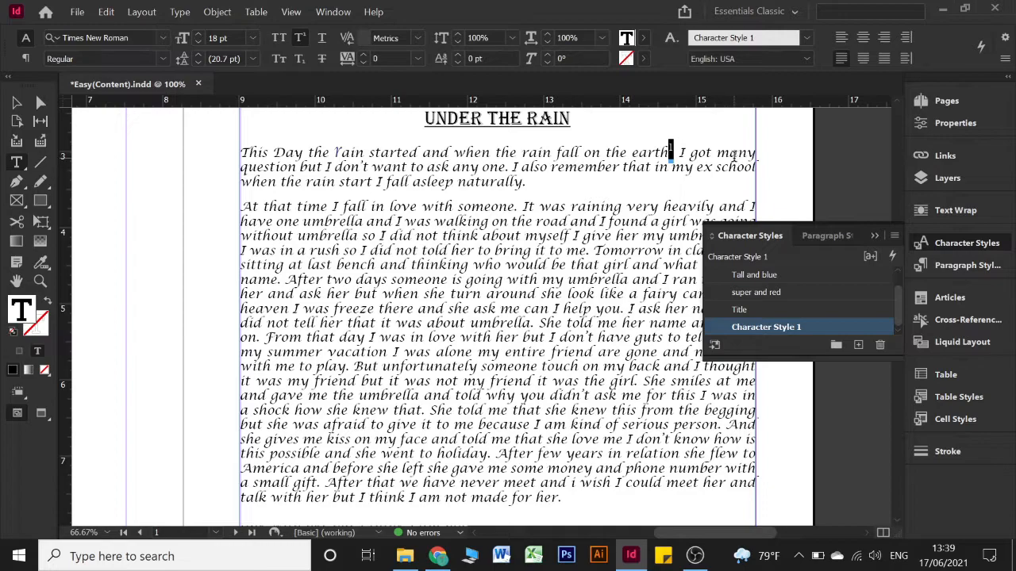
- Colour the selected footnote reference after "earth" with the C=100 M=0 Y=0 K=0 swatch
{"action": "left_click", "coordinate": [644, 39]}
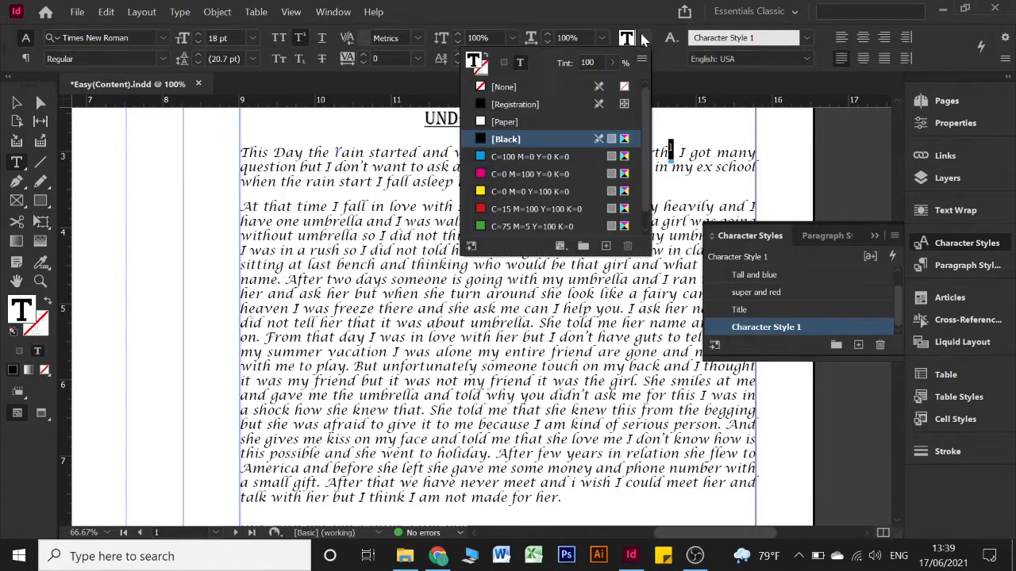
{"action": "left_click", "coordinate": [528, 157]}
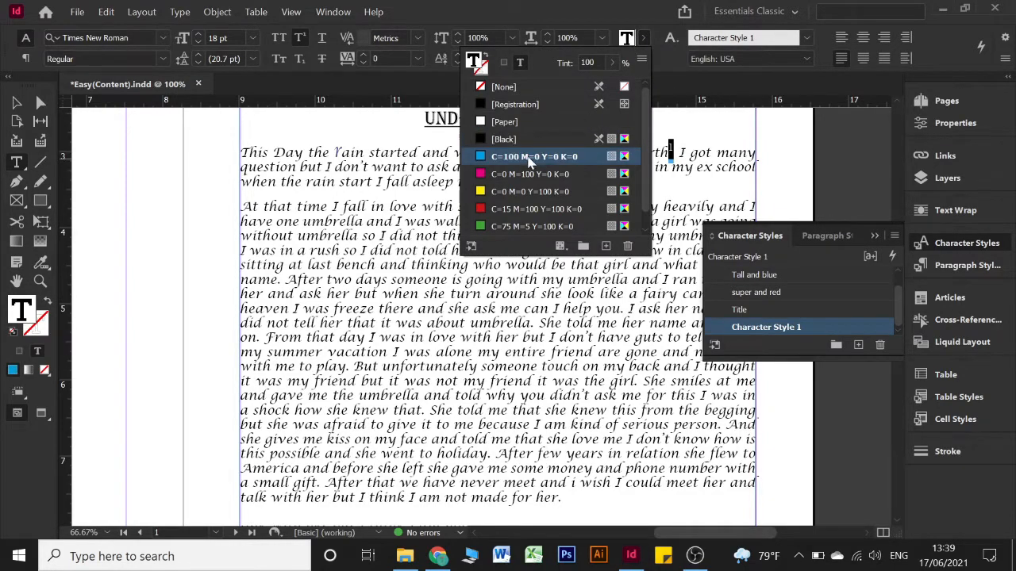
{"action": "left_click", "coordinate": [644, 49]}
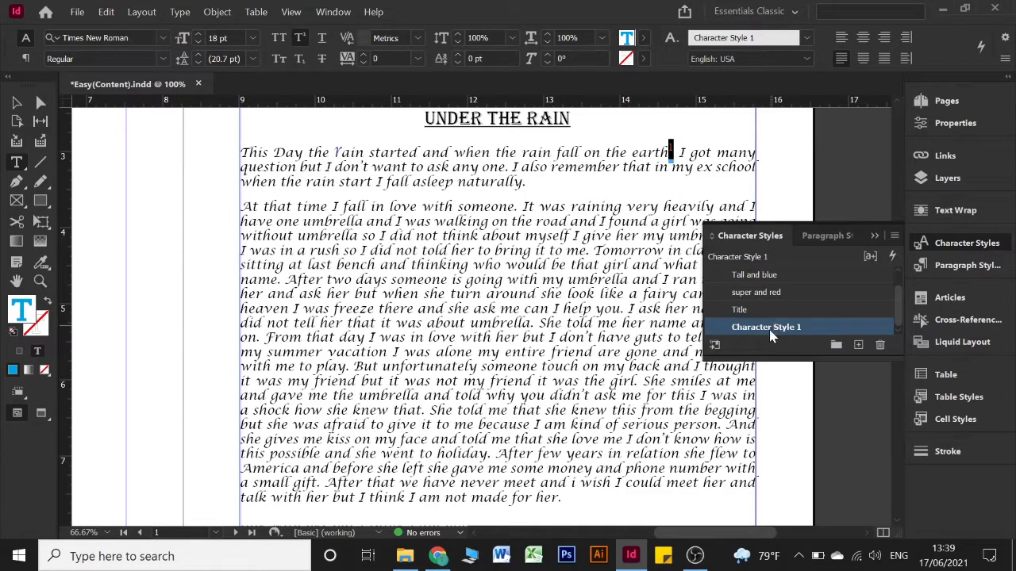
{"action": "left_click", "coordinate": [676, 151]}
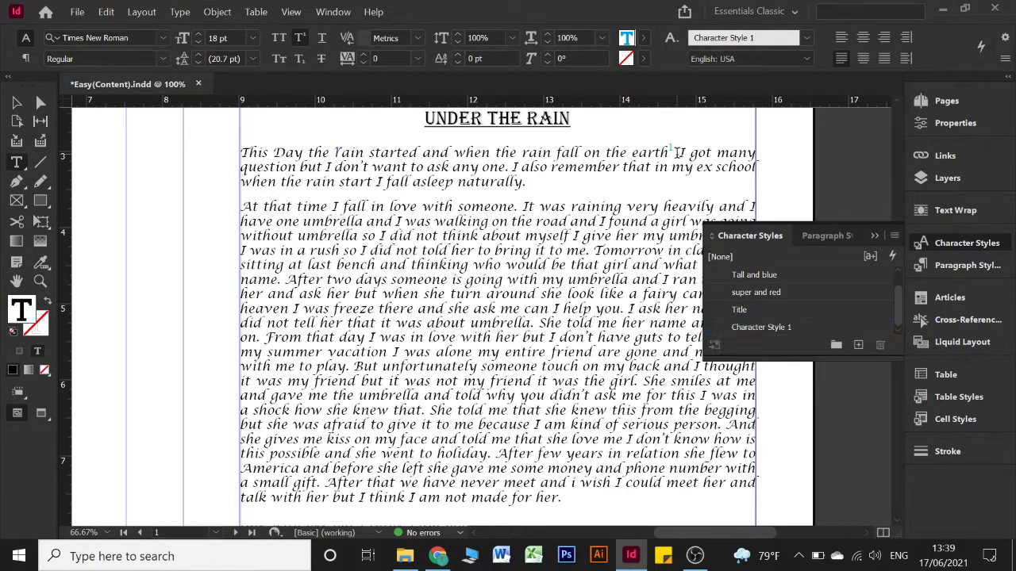
- Select the coloured footnote reference and choose Character Style 1 again for reference numbers in the document footnote options
{"action": "key", "text": "shift+Left"}
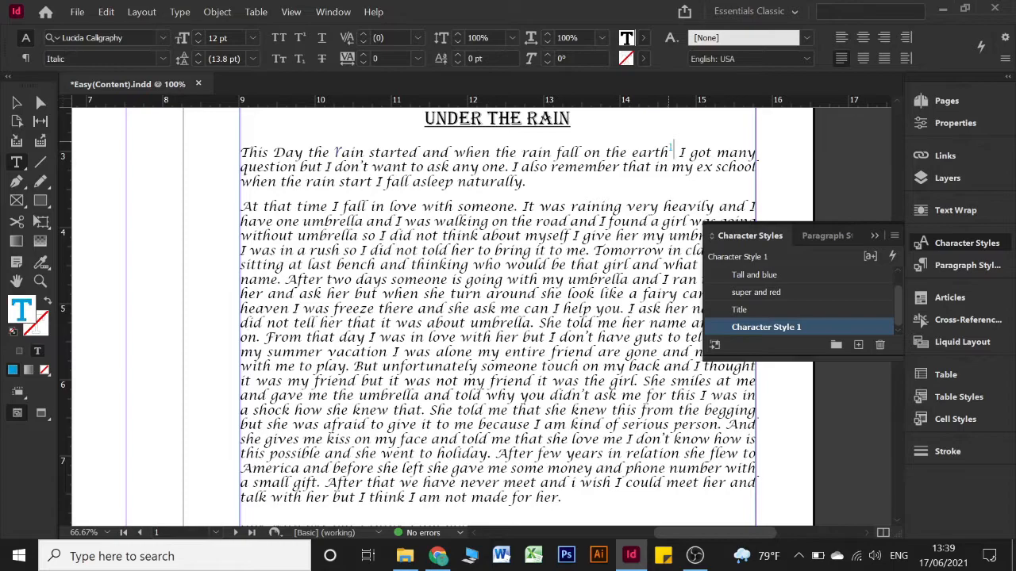
{"action": "left_click", "coordinate": [179, 11]}
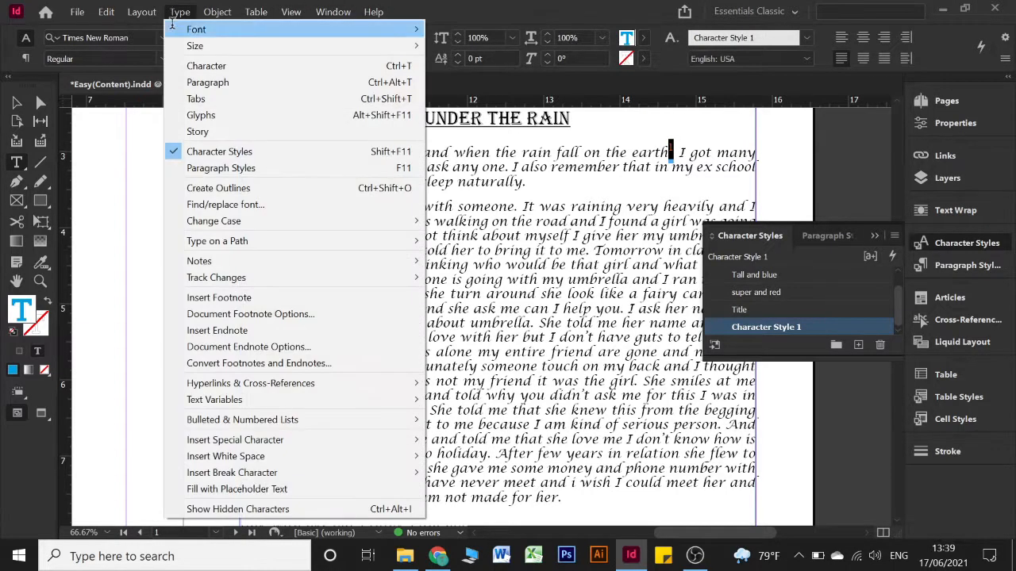
{"action": "left_click", "coordinate": [248, 313]}
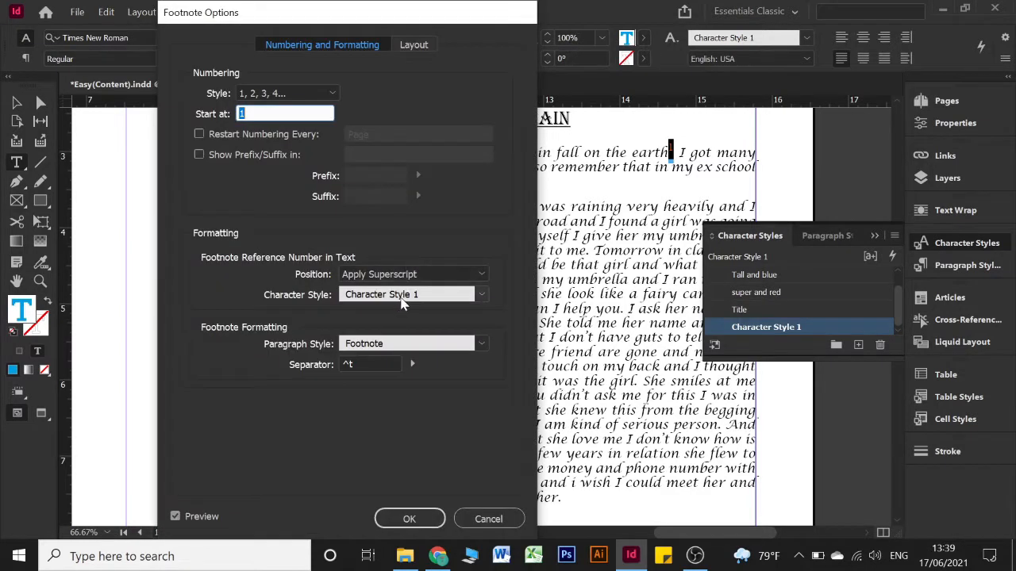
{"action": "left_click", "coordinate": [402, 303]}
{"action": "left_click", "coordinate": [397, 391]}
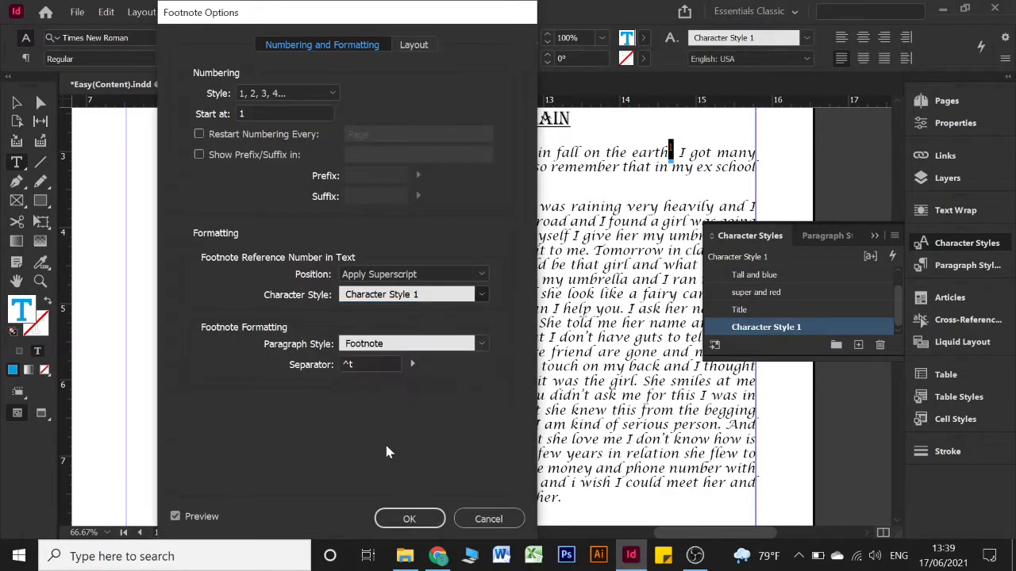
{"action": "left_click", "coordinate": [393, 517]}
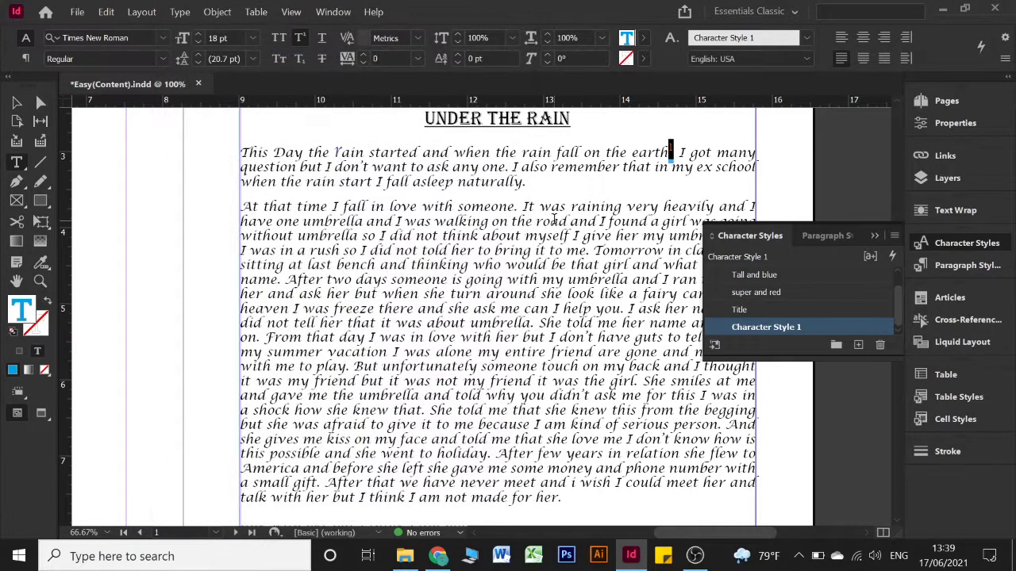
- Remove the superscript from the footnote number at the foot of page 1 and redefine the Footnote paragraph style to match
{"action": "left_click", "coordinate": [658, 168]}
{"action": "scroll", "coordinate": [585, 240], "scroll_direction": "down", "scroll_amount": 1}
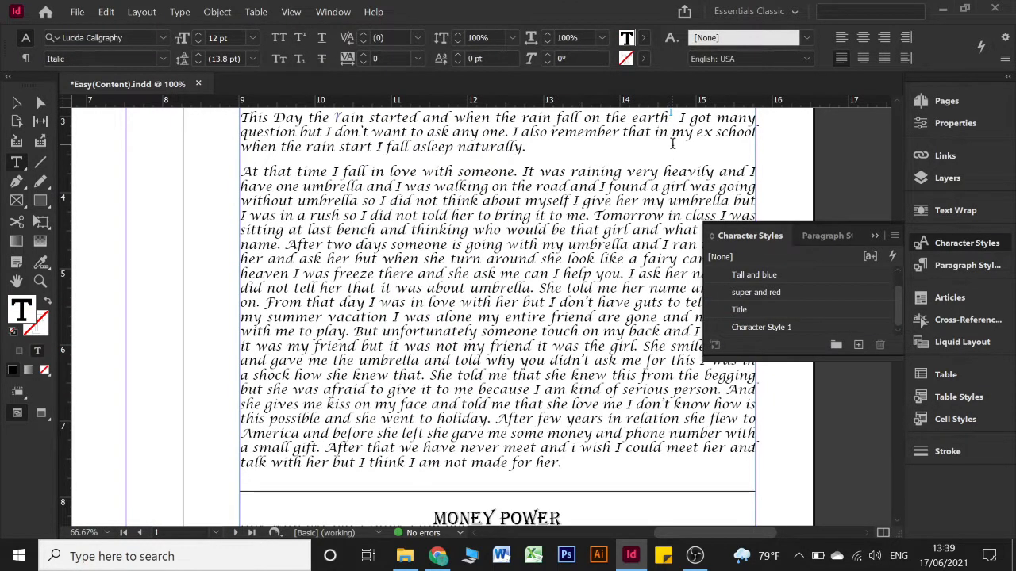
{"action": "scroll", "coordinate": [579, 199], "scroll_direction": "down", "scroll_amount": 8}
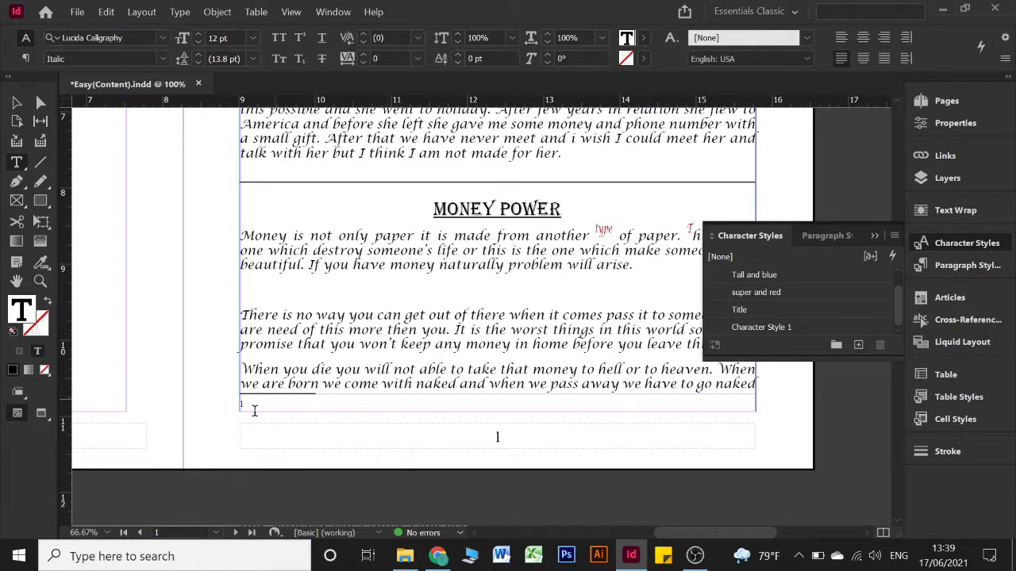
{"action": "left_click", "coordinate": [259, 406]}
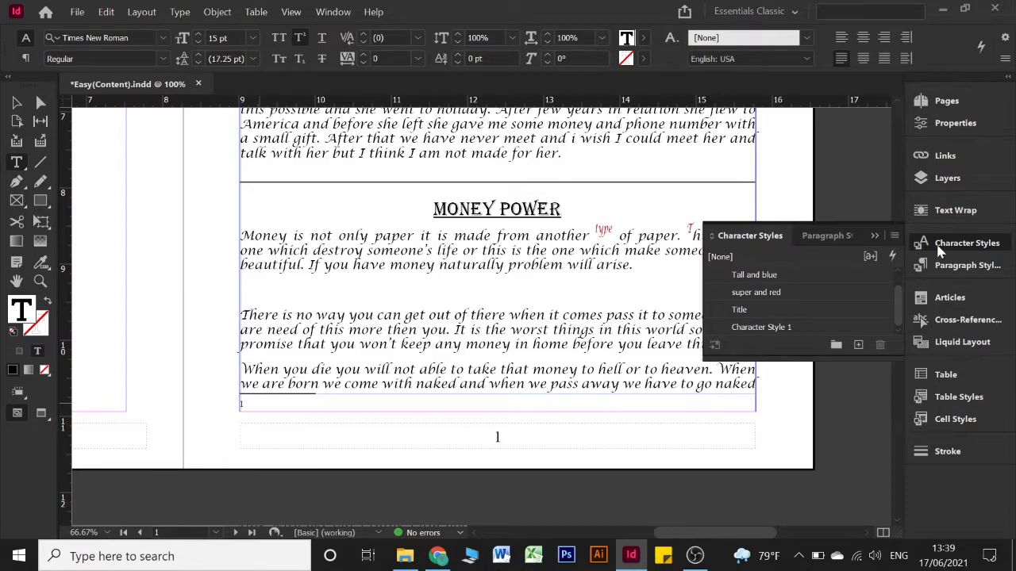
{"action": "left_click", "coordinate": [923, 266]}
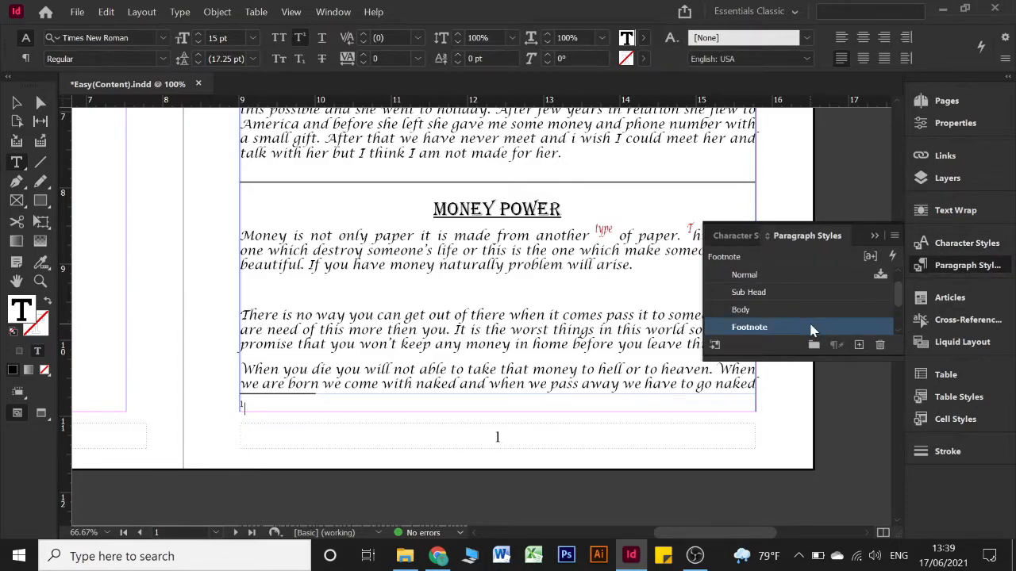
{"action": "left_click", "coordinate": [300, 38]}
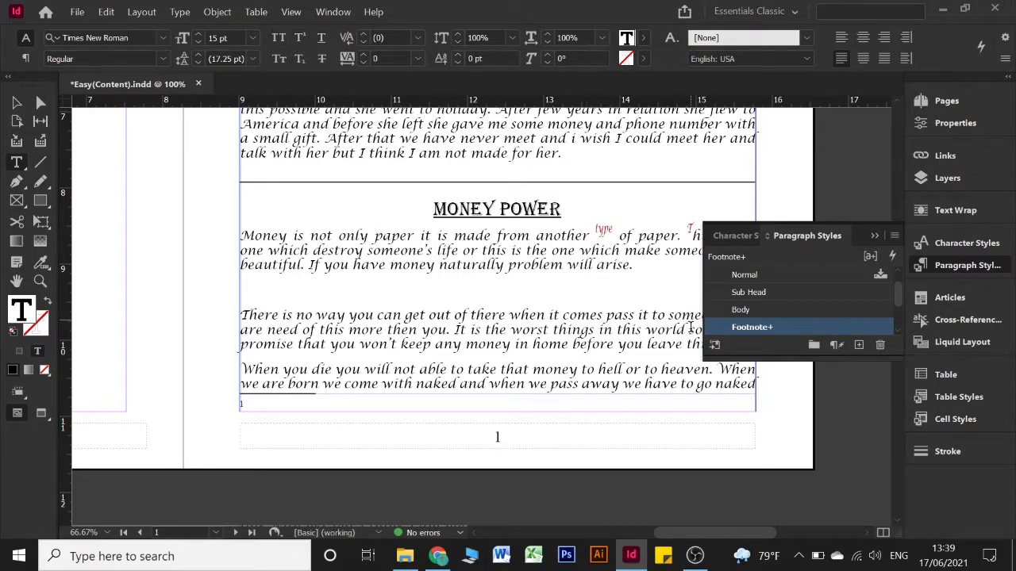
{"action": "left_click_drag", "start_coordinate": [262, 403], "coordinate": [209, 410]}
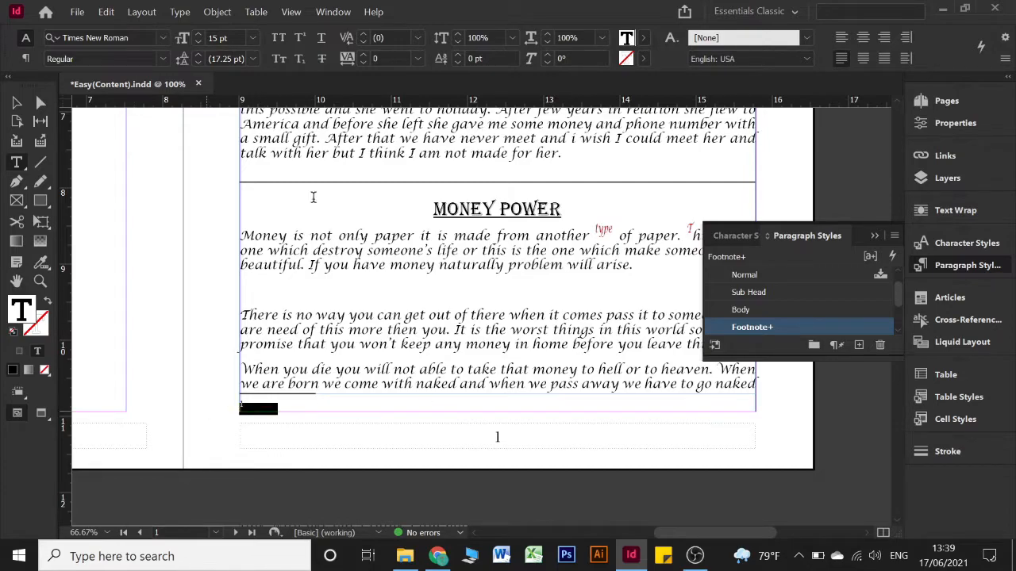
{"action": "left_click", "coordinate": [302, 38]}
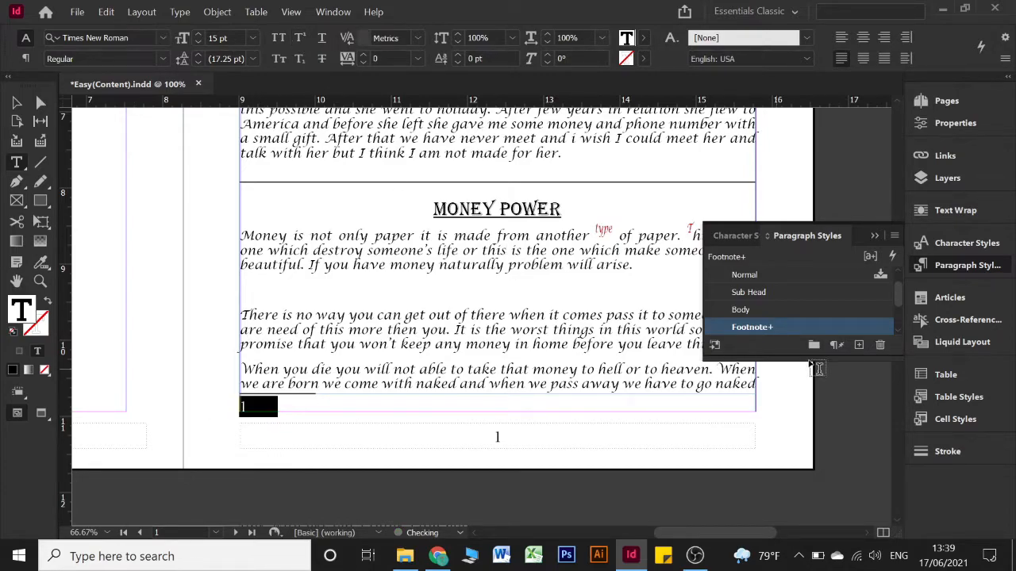
{"action": "right_click", "coordinate": [778, 327]}
{"action": "left_click", "coordinate": [805, 383]}
- Enter "My world" as the text of footnote 1
{"action": "left_click", "coordinate": [344, 400]}
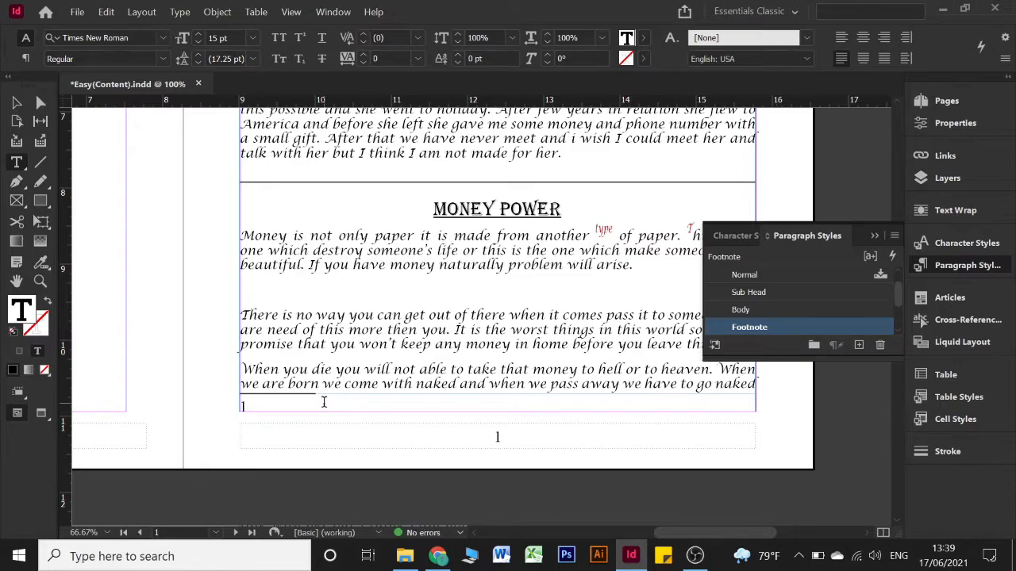
{"action": "type", "text": "dfa"}
{"action": "key", "text": "BackSpace"}
{"action": "key", "text": "BackSpace"}
{"action": "key", "text": "BackSpace"}
{"action": "key", "text": "BackSpace"}
{"action": "type", "text": "My corld"}
- Insert a second footnote before "love" in "From that day I was in love" and return to its reference
{"action": "scroll", "coordinate": [389, 312], "scroll_direction": "up", "scroll_amount": 2}
{"action": "scroll", "coordinate": [389, 312], "scroll_direction": "up", "scroll_amount": 4}
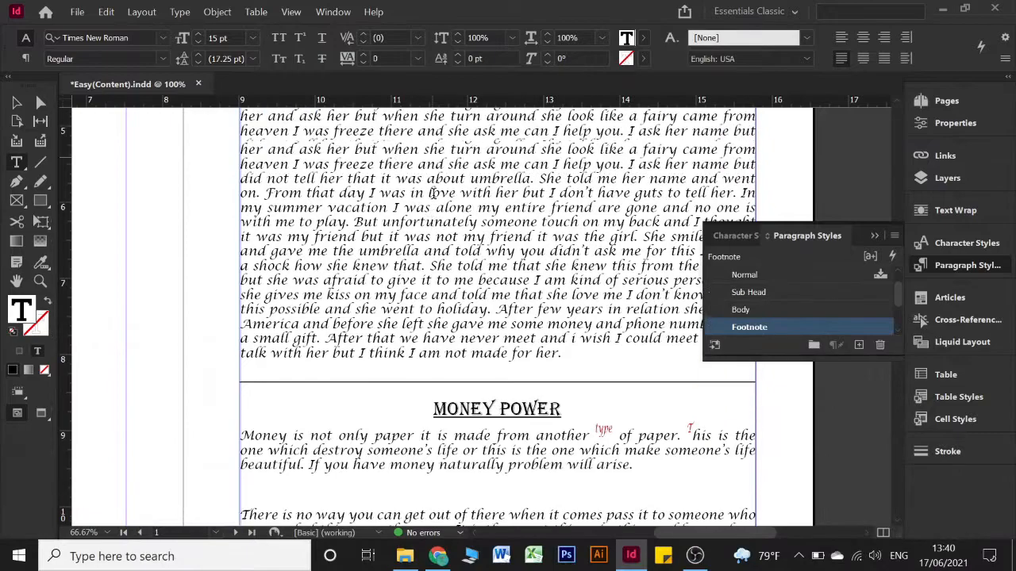
{"action": "left_click", "coordinate": [429, 192]}
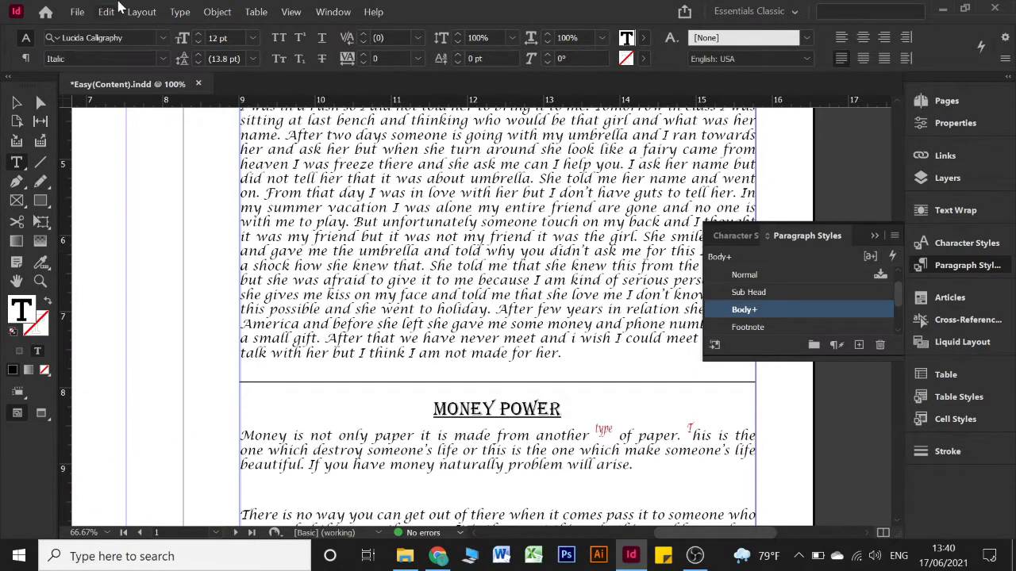
{"action": "left_click", "coordinate": [176, 13]}
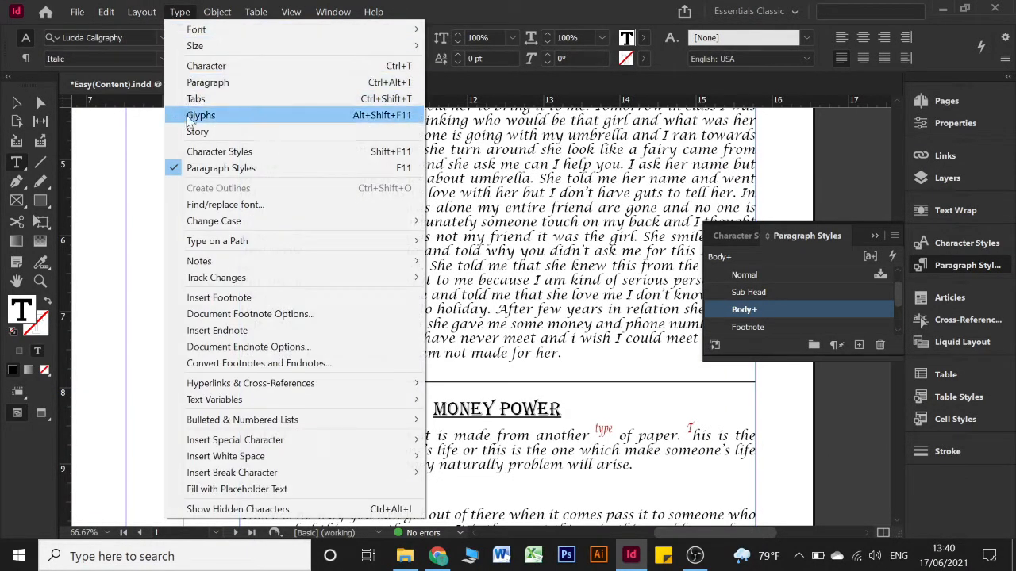
{"action": "left_click", "coordinate": [222, 298]}
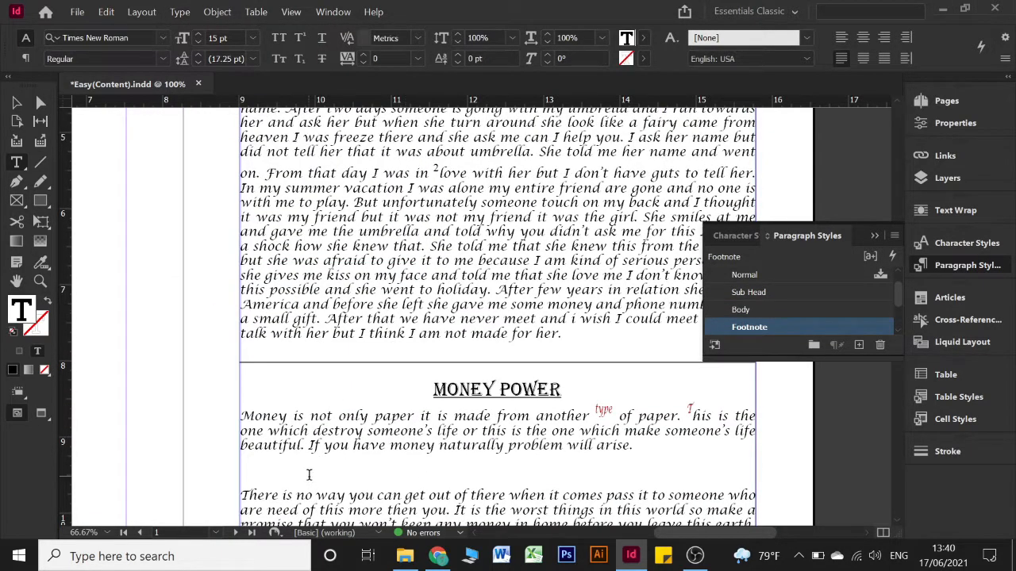
{"action": "scroll", "coordinate": [310, 475], "scroll_direction": "down", "scroll_amount": 1}
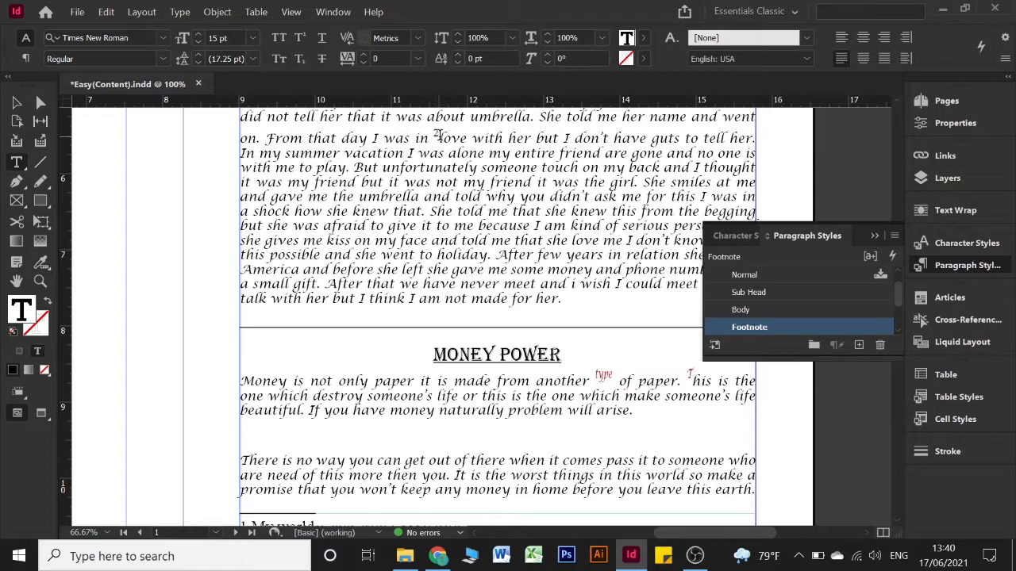
{"action": "scroll", "coordinate": [572, 203], "scroll_direction": "up", "scroll_amount": 5}
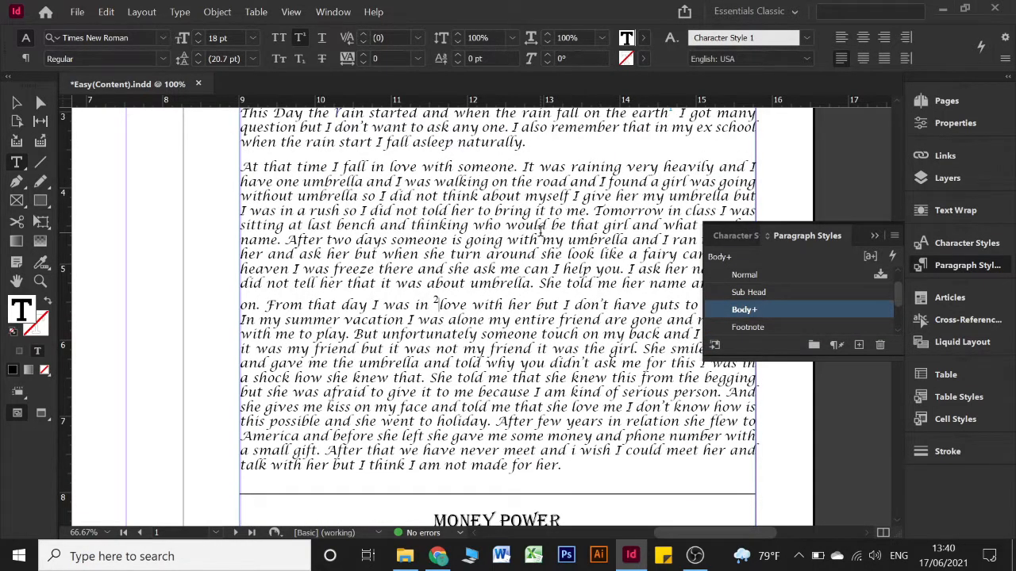
- Check the character style applied to the footnote 2 reference number before "love"
{"action": "scroll", "coordinate": [539, 230], "scroll_direction": "down", "scroll_amount": 4}
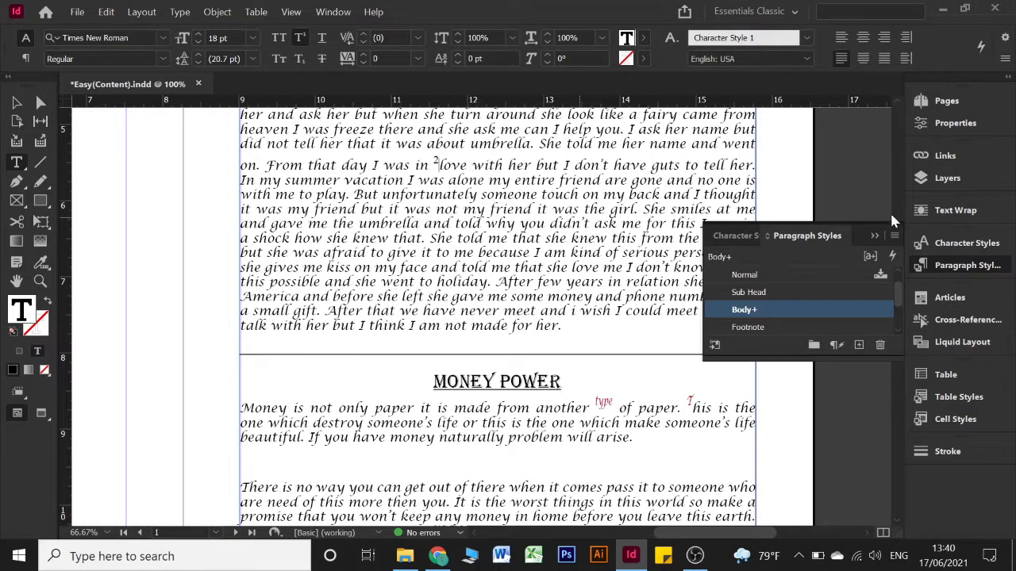
{"action": "left_click", "coordinate": [962, 243]}
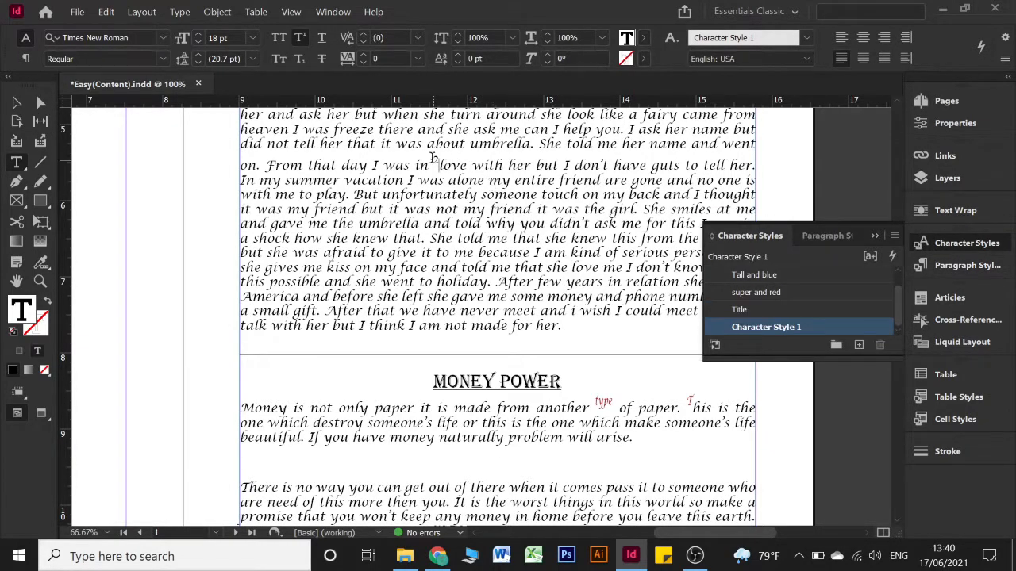
{"action": "left_click_drag", "start_coordinate": [432, 165], "coordinate": [439, 166]}
{"action": "left_click", "coordinate": [437, 164]}
- Try entering placeholder text directly after the number of footnote 2 at the foot of page 1
{"action": "scroll", "coordinate": [436, 238], "scroll_direction": "down", "scroll_amount": 5}
{"action": "left_click", "coordinate": [275, 363]}
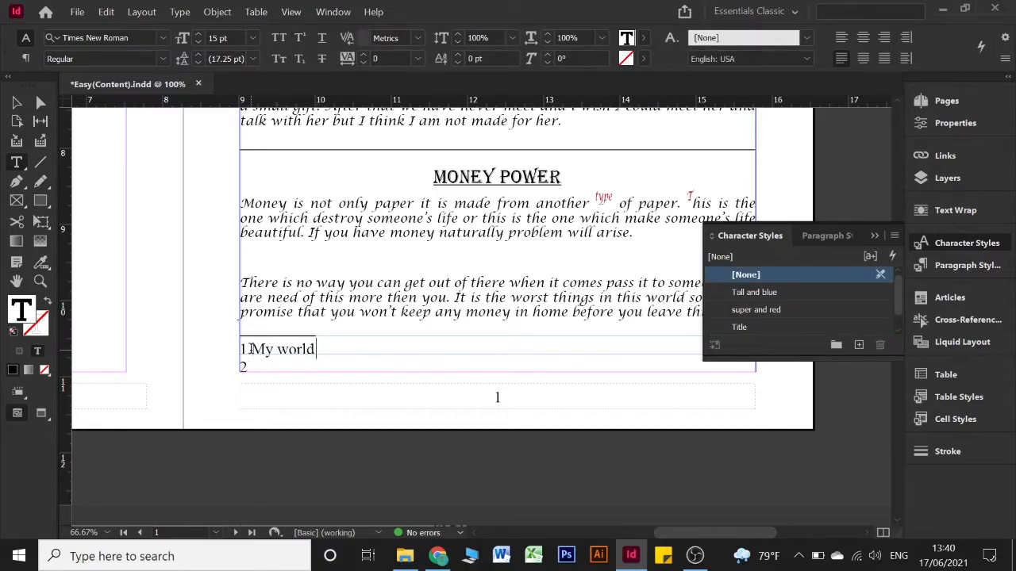
{"action": "type", "text": "dd"}
{"action": "key", "text": "BackSpace"}
{"action": "key", "text": "BackSpace"}
{"action": "key", "text": "BackSpace"}
{"action": "type", "text": "dkjlk"}
{"action": "key", "text": "BackSpace"}
{"action": "key", "text": "BackSpace"}
- Set the footnote separator to an en space (^>) in the document footnote options and enter "ffsfgsgff" as the footnote 2 text
{"action": "left_click", "coordinate": [178, 12]}
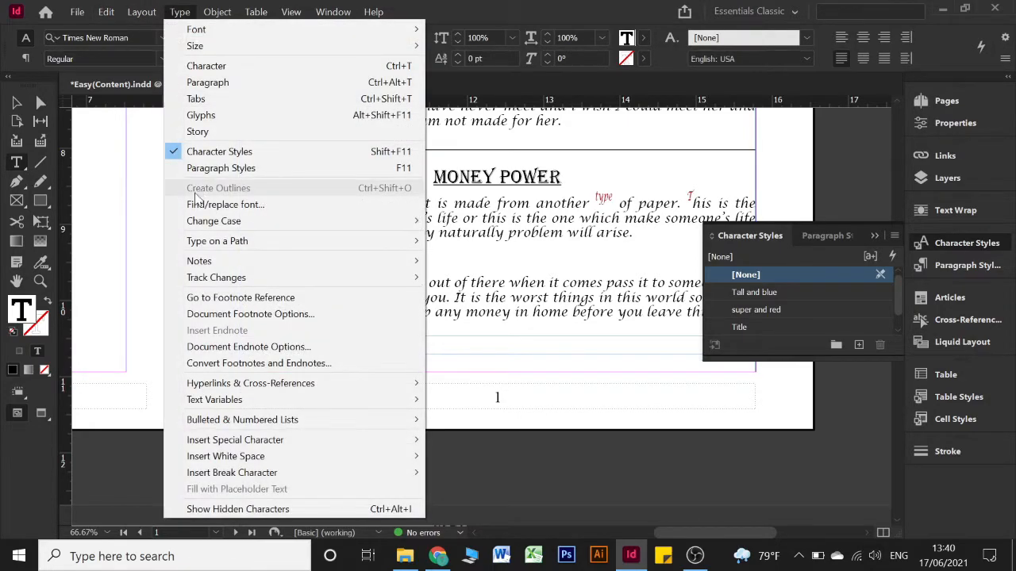
{"action": "left_click", "coordinate": [205, 315]}
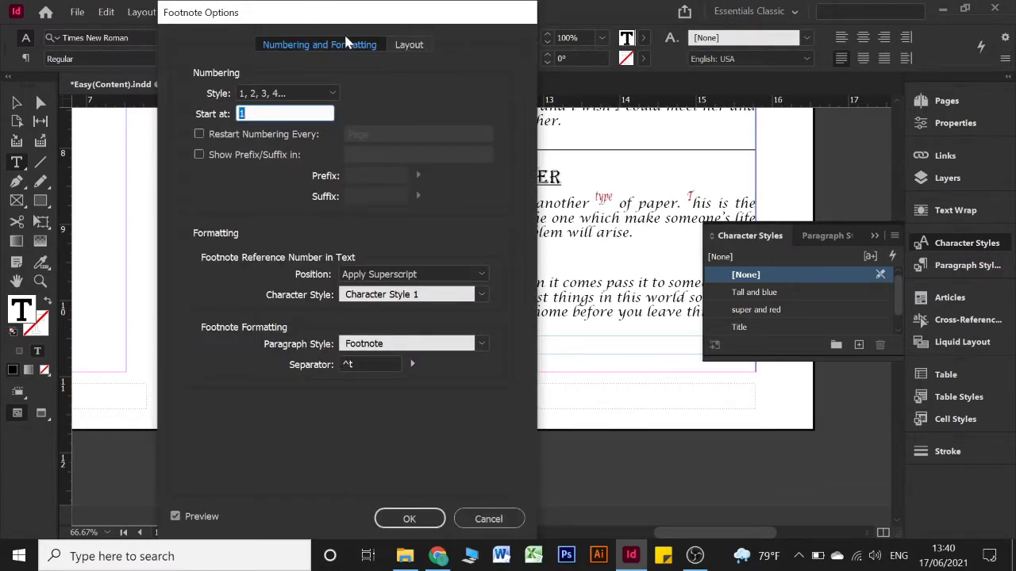
{"action": "left_click_drag", "start_coordinate": [351, 27], "coordinate": [530, 24]}
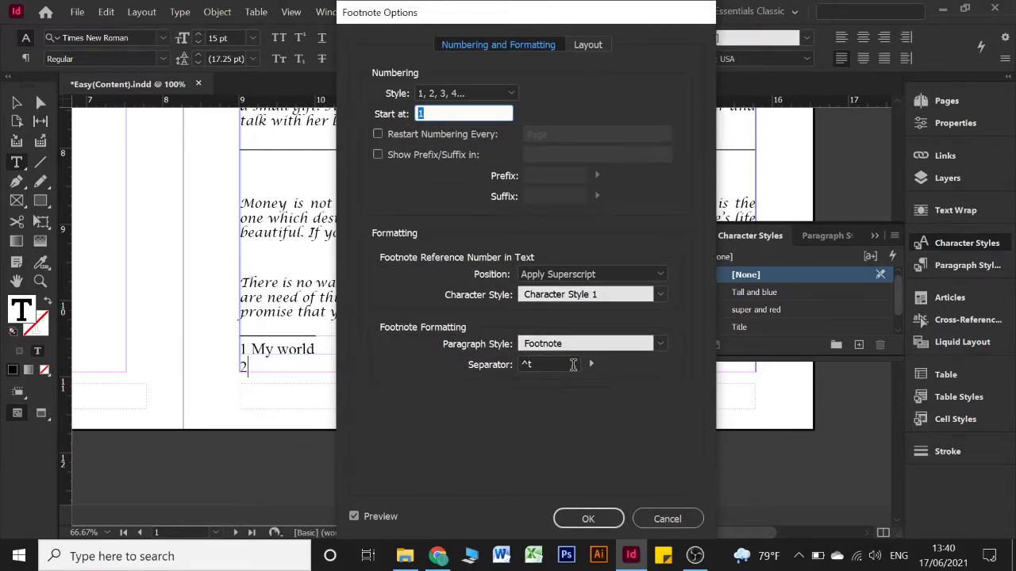
{"action": "left_click", "coordinate": [590, 365]}
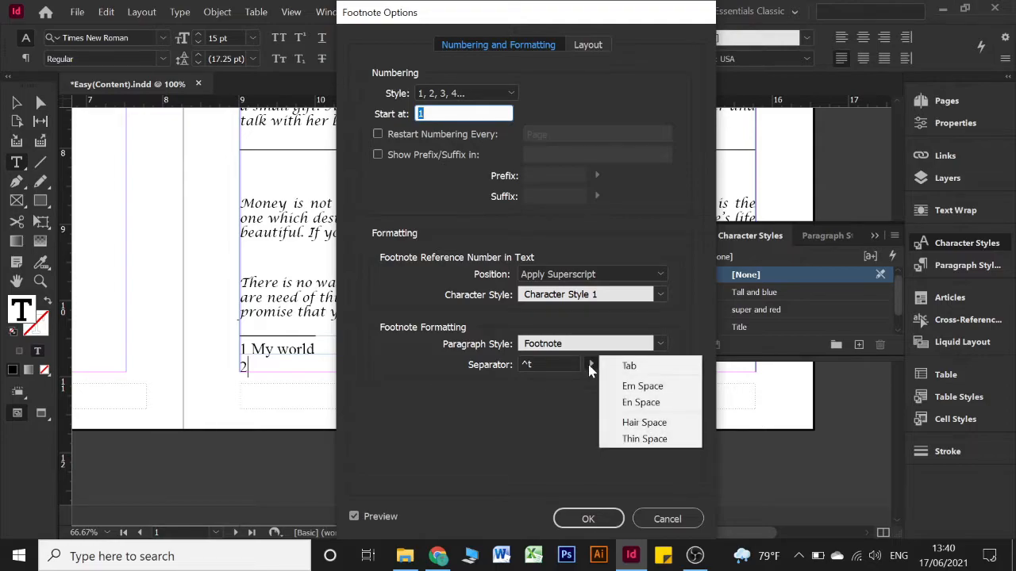
{"action": "left_click", "coordinate": [651, 401]}
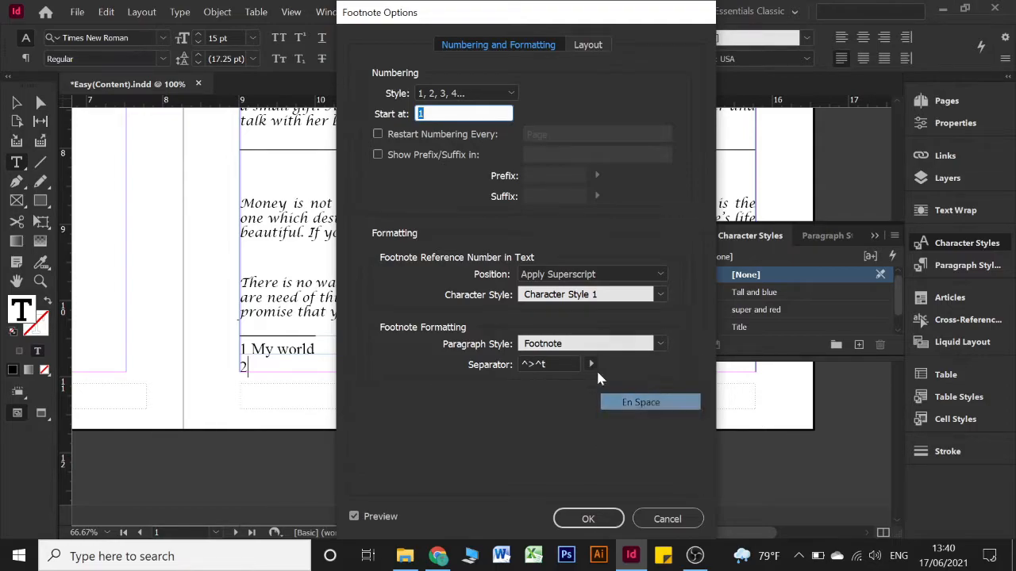
{"action": "left_click", "coordinate": [554, 363]}
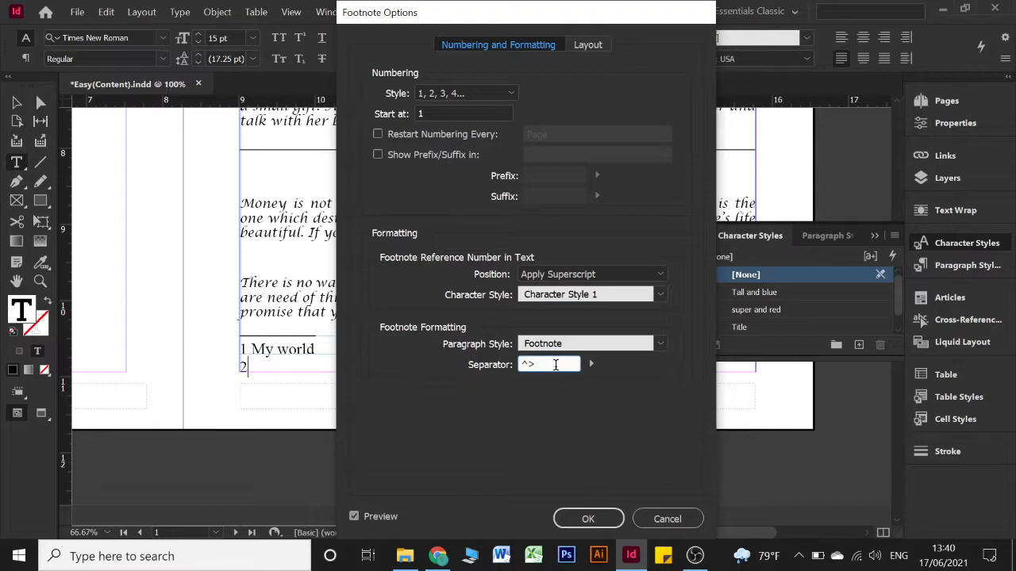
{"action": "left_click", "coordinate": [585, 519]}
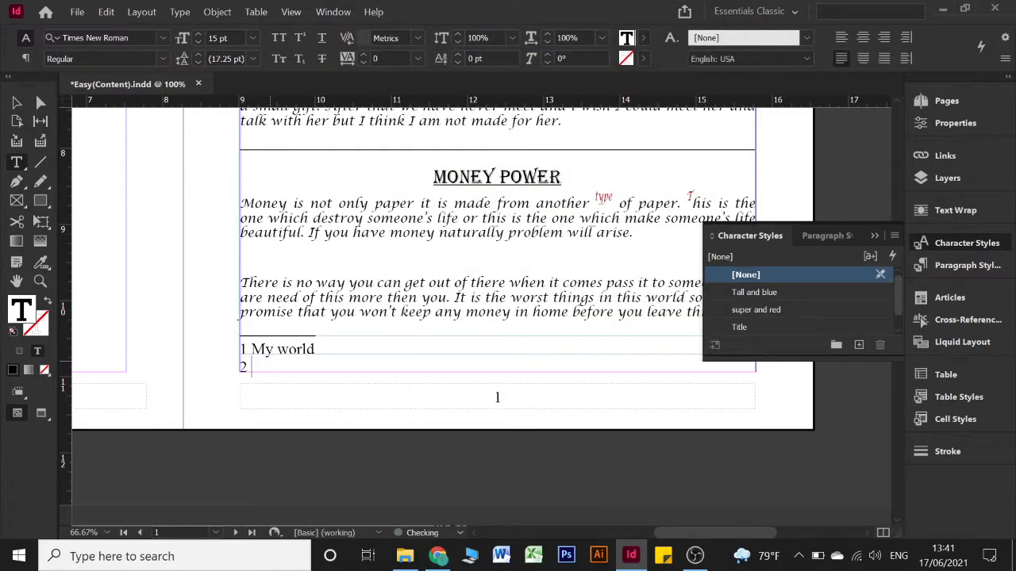
{"action": "type", "text": "ffsfgsgff"}
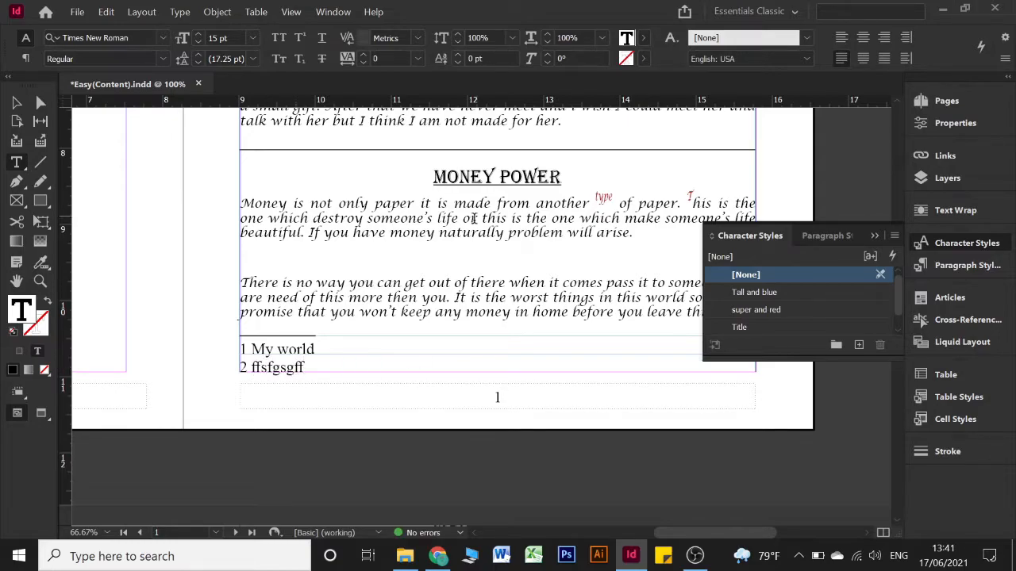
- Review the reference numbers in the Under the Rain story against the footnote texts at the foot of page 1
{"action": "scroll", "coordinate": [535, 227], "scroll_direction": "up", "scroll_amount": 5}
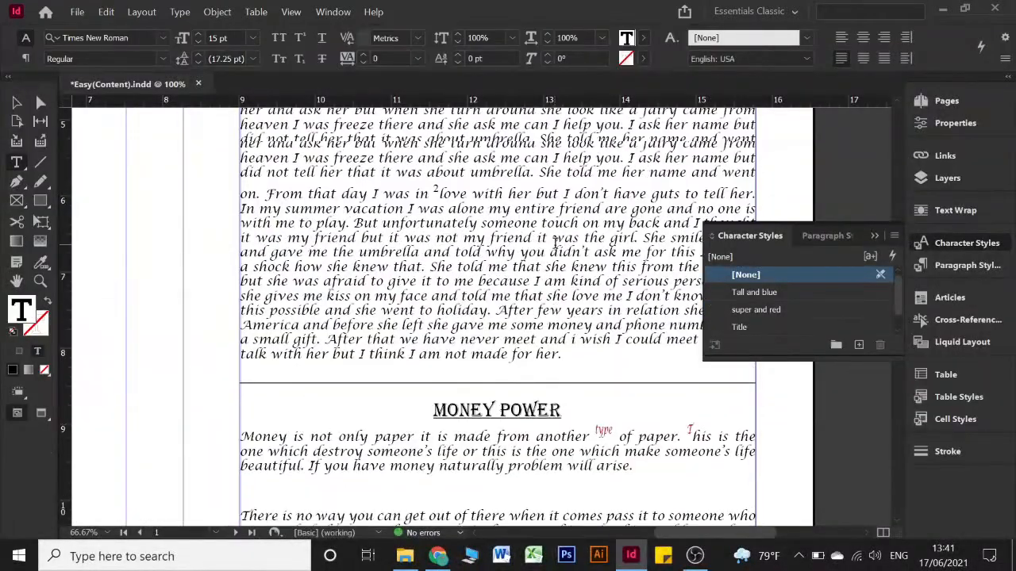
{"action": "scroll", "coordinate": [555, 242], "scroll_direction": "up", "scroll_amount": 4}
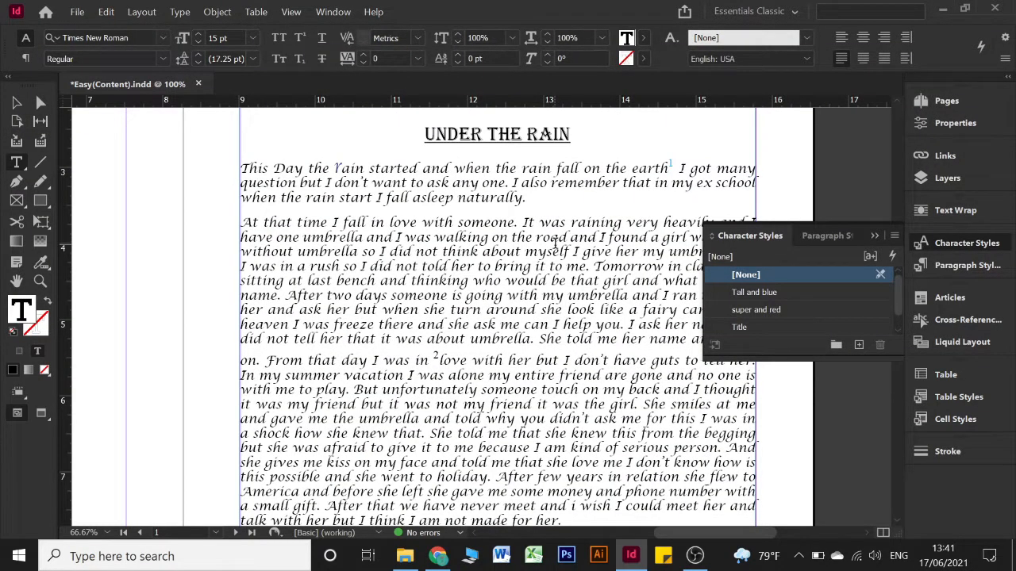
{"action": "left_click", "coordinate": [381, 328]}
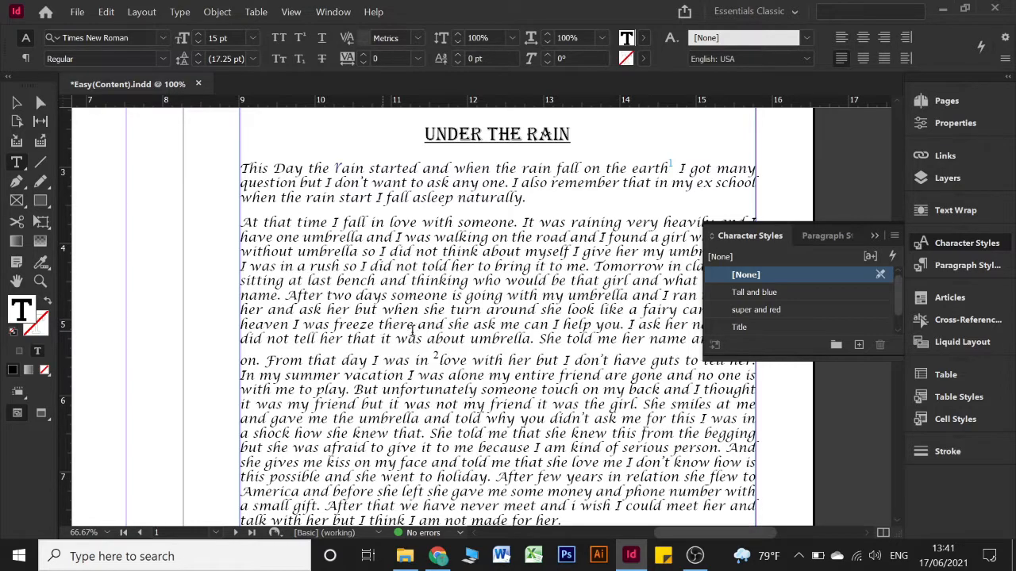
{"action": "scroll", "coordinate": [421, 330], "scroll_direction": "down", "scroll_amount": 3}
{"action": "scroll", "coordinate": [423, 332], "scroll_direction": "down", "scroll_amount": 7}
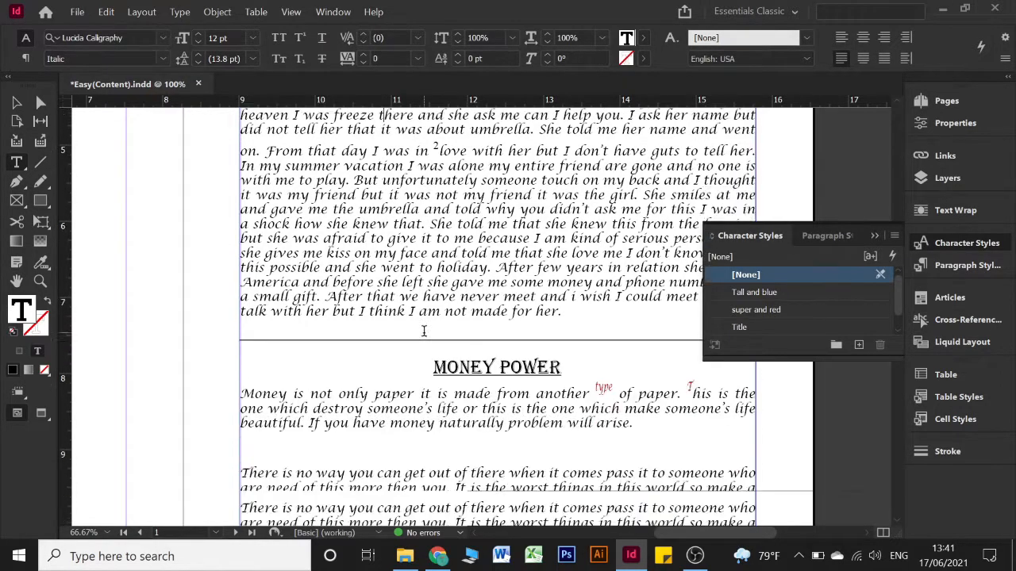
{"action": "scroll", "coordinate": [424, 331], "scroll_direction": "down", "scroll_amount": 5}
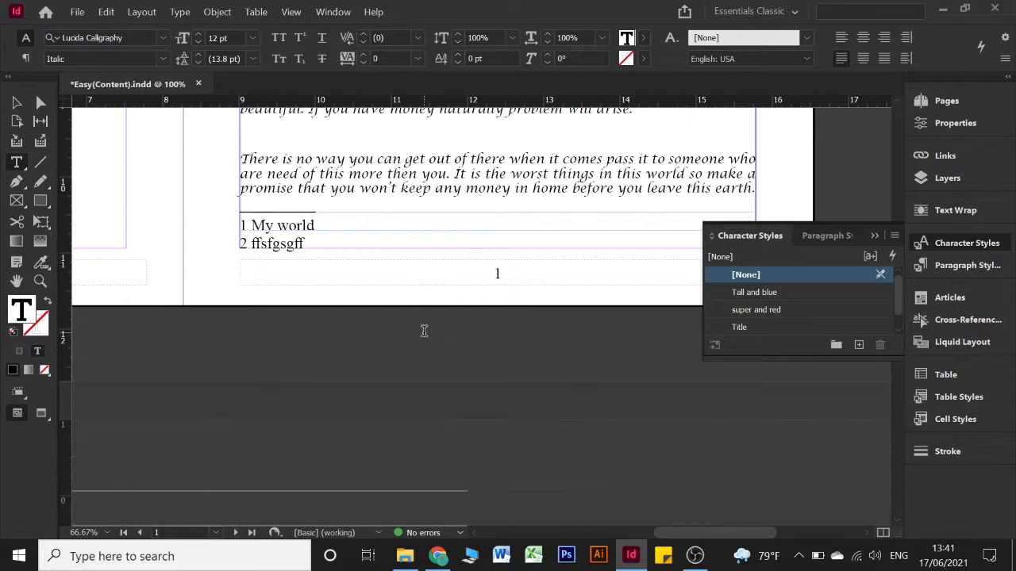
{"action": "scroll", "coordinate": [423, 331], "scroll_direction": "up", "scroll_amount": 3}
{"action": "scroll", "coordinate": [424, 331], "scroll_direction": "up", "scroll_amount": 5}
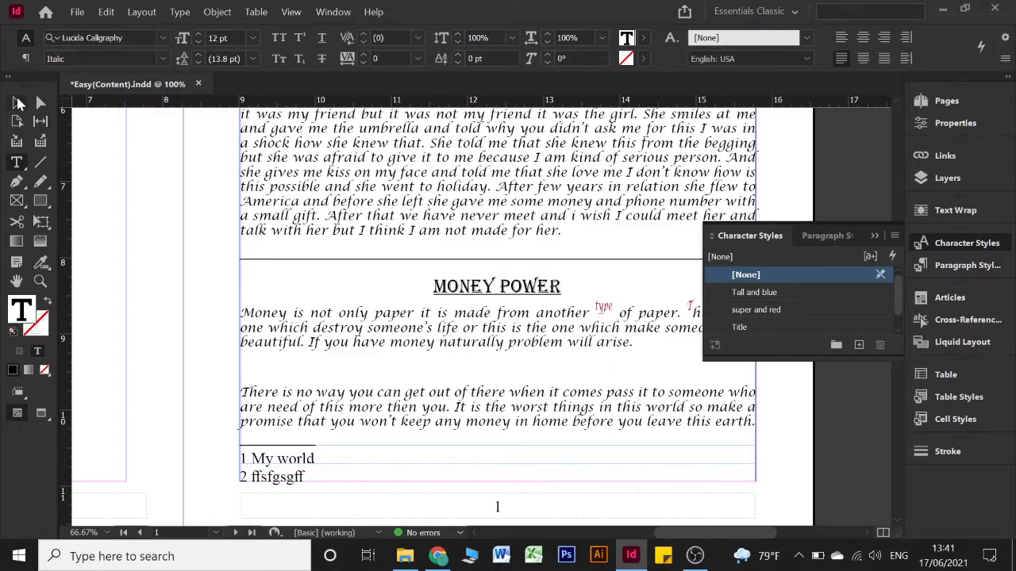
- Deselect the text and switch the document to Preview screen mode to hide guides and frames
{"action": "left_click", "coordinate": [185, 209]}
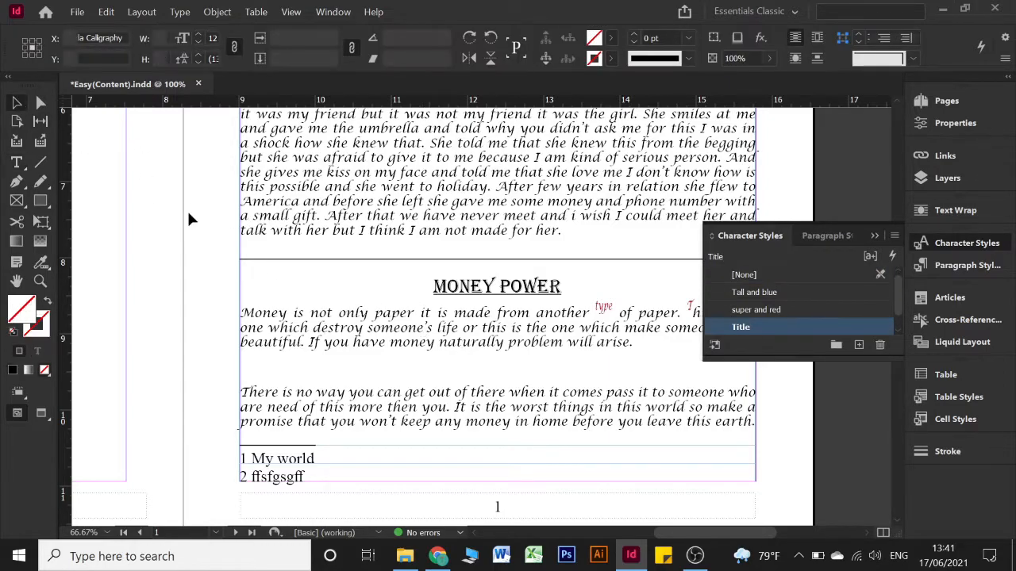
{"action": "key", "text": "w"}
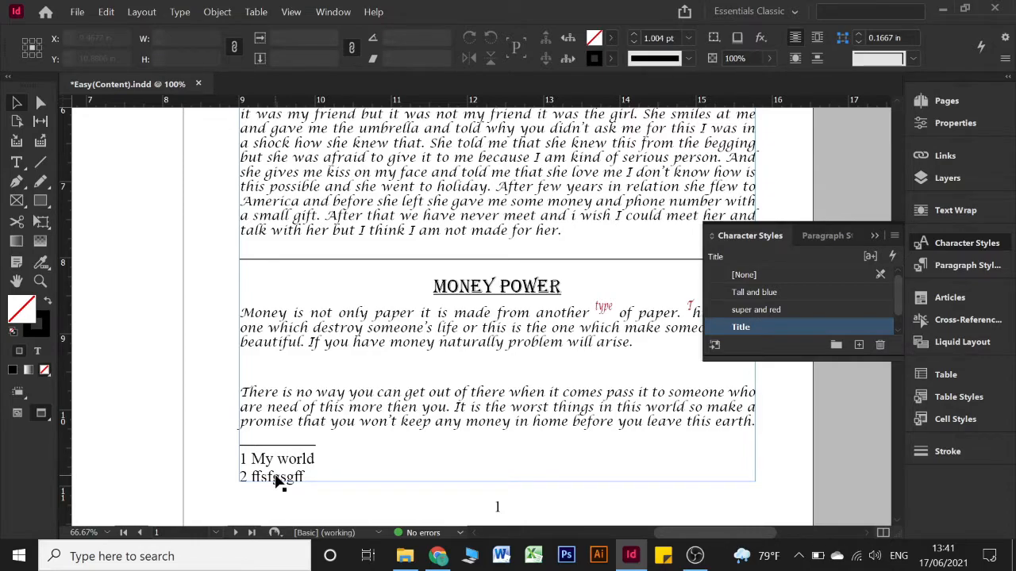
- Reduce the whole footnote 1 line to 11 pt and redefine the Footnote paragraph style to match
{"action": "double_click", "coordinate": [275, 476]}
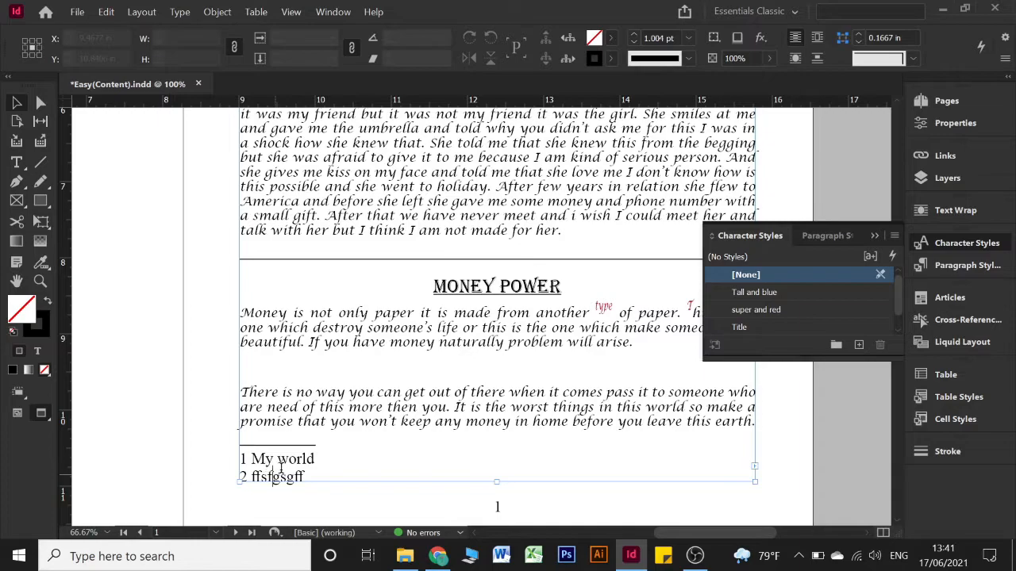
{"action": "left_click_drag", "start_coordinate": [305, 476], "coordinate": [240, 452]}
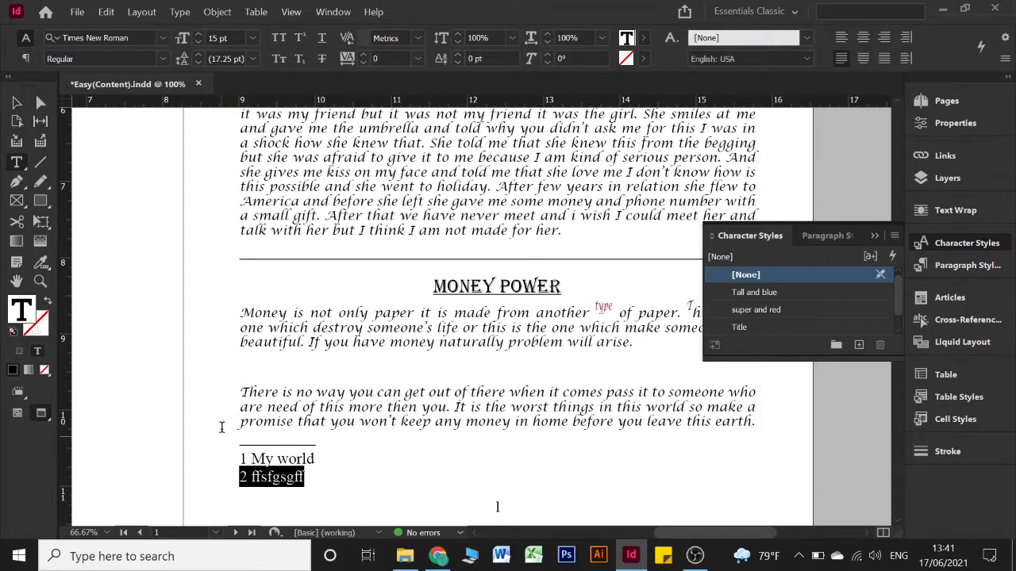
{"action": "left_click", "coordinate": [320, 459]}
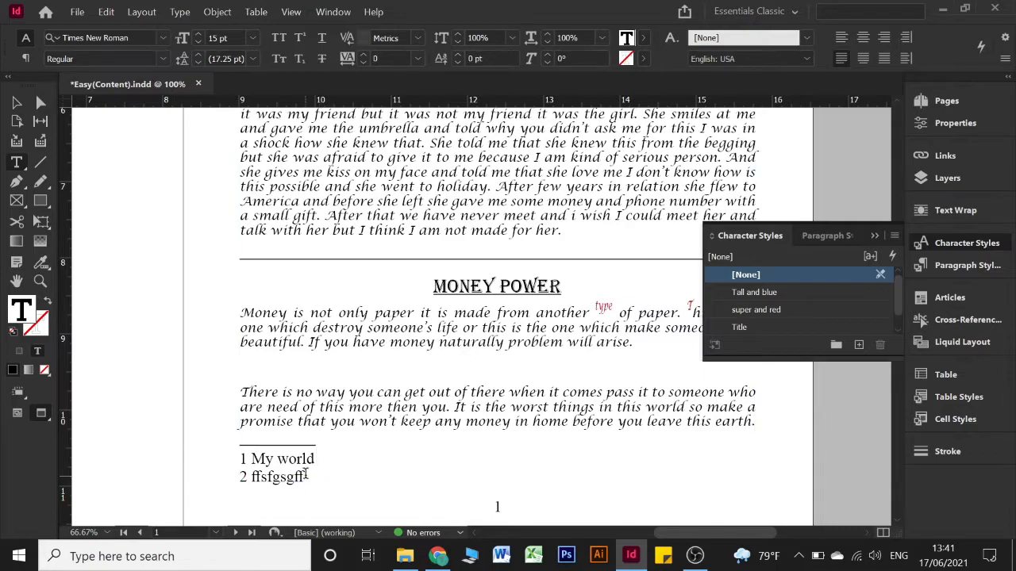
{"action": "left_click_drag", "start_coordinate": [241, 459], "coordinate": [321, 461]}
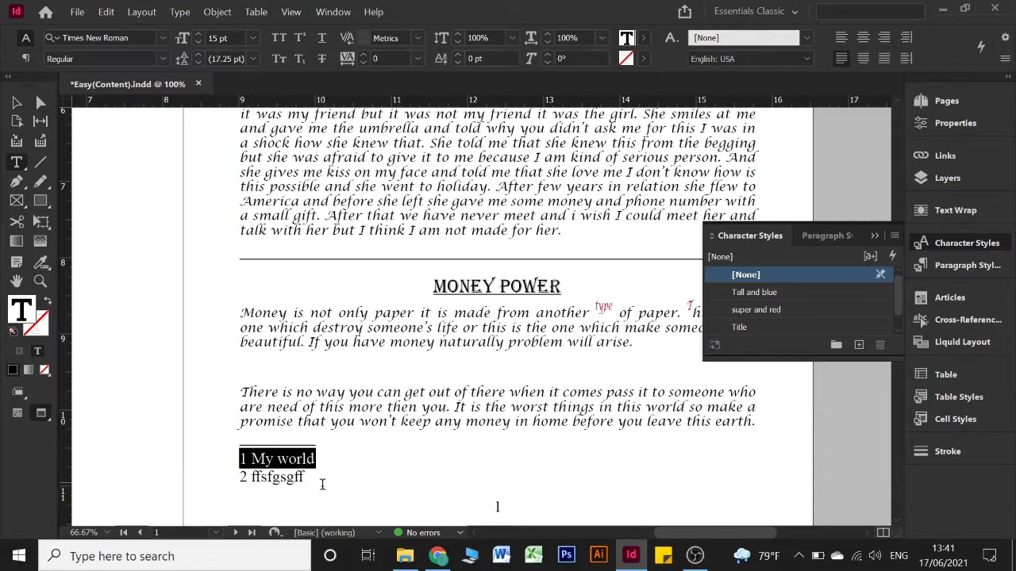
{"action": "left_click", "coordinate": [196, 42]}
{"action": "left_click", "coordinate": [196, 42]}
{"action": "left_click", "coordinate": [197, 42]}
{"action": "left_click", "coordinate": [196, 43]}
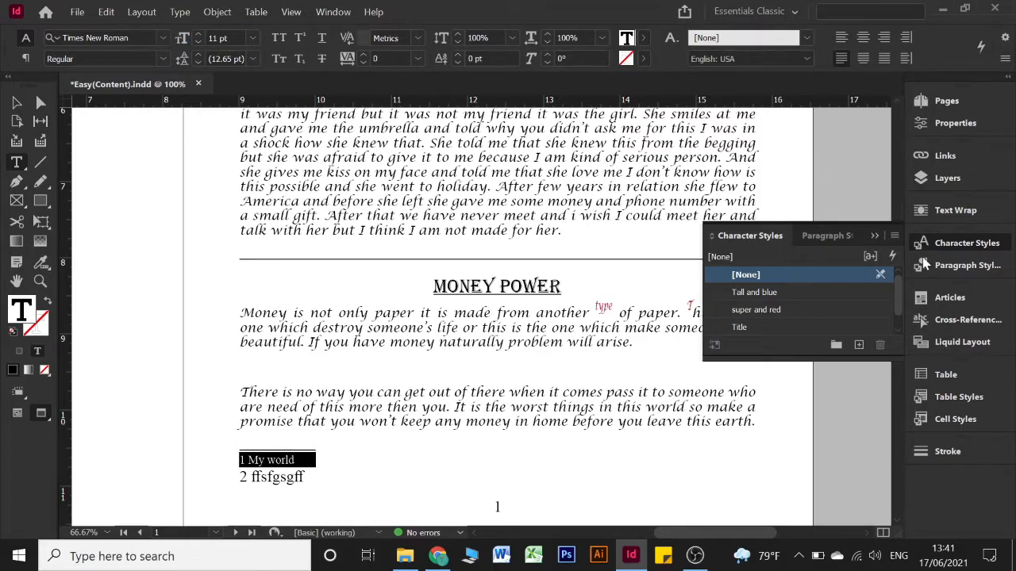
{"action": "left_click", "coordinate": [966, 265]}
{"action": "right_click", "coordinate": [753, 327]}
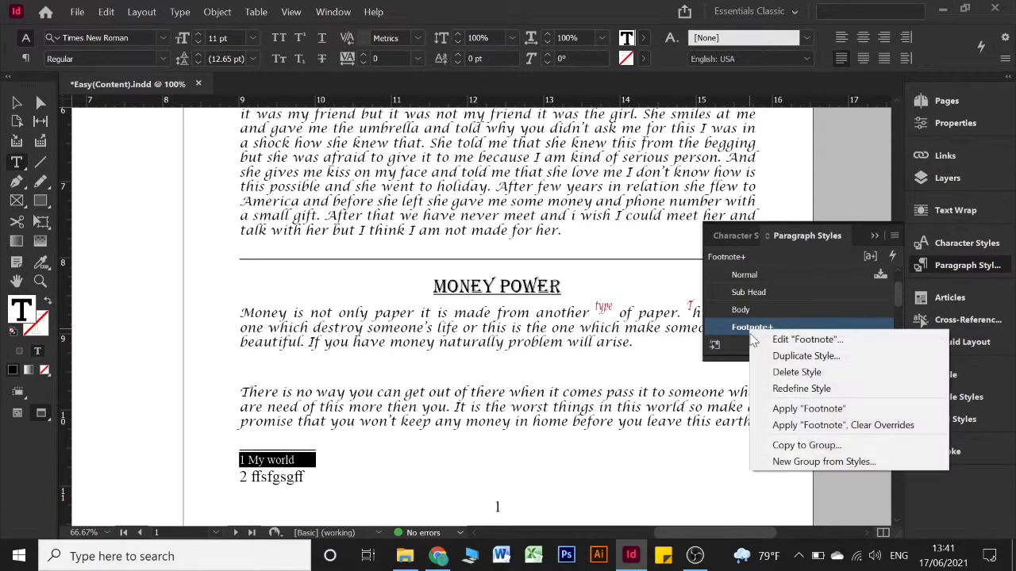
{"action": "left_click", "coordinate": [774, 389]}
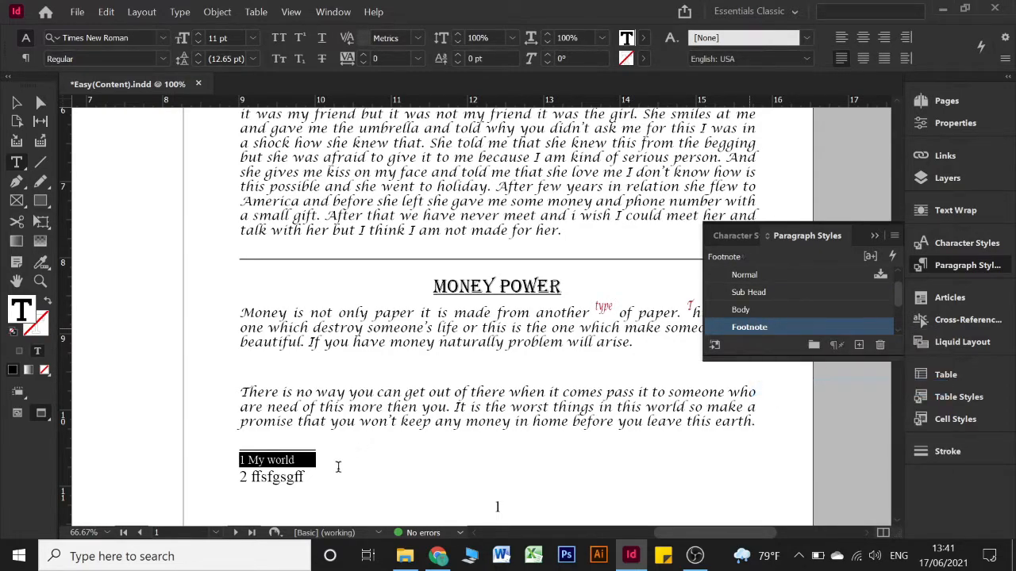
{"action": "left_click", "coordinate": [289, 478]}
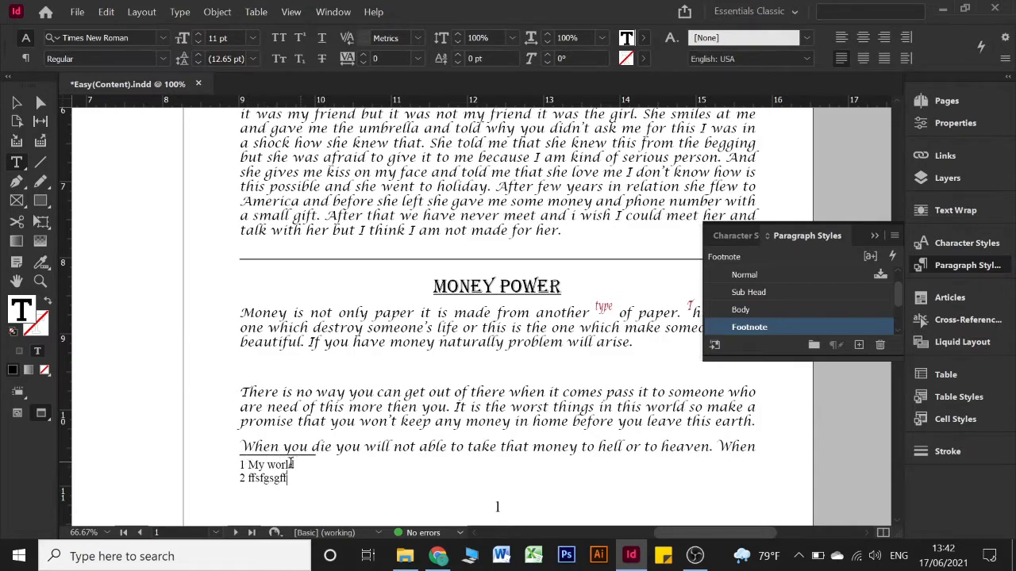
- Set the weight of the rule above the first footnote to 10 pt in the document footnote layout options
{"action": "left_click", "coordinate": [141, 12]}
{"action": "mouse_move", "coordinate": [178, 14]}
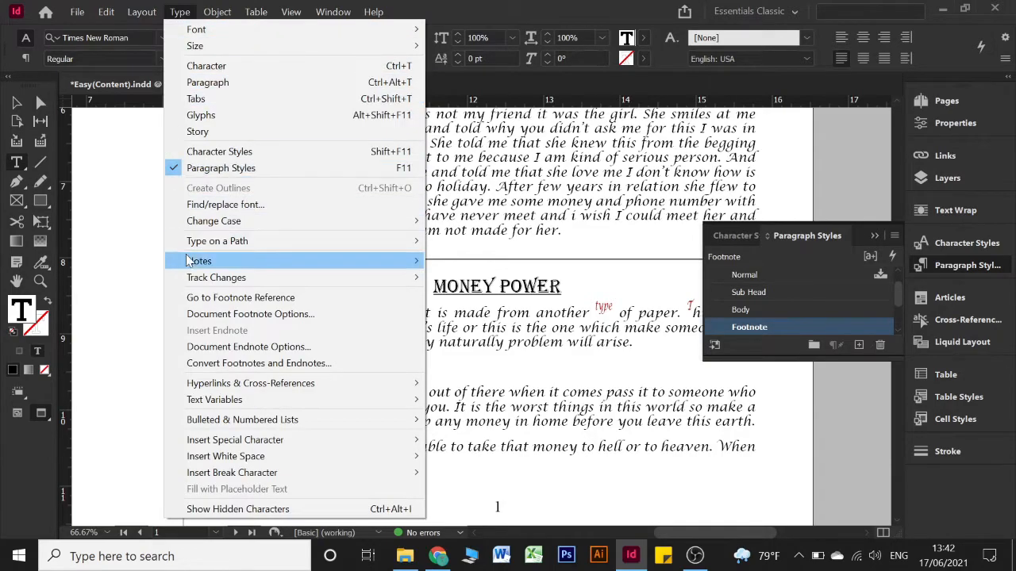
{"action": "left_click", "coordinate": [193, 314]}
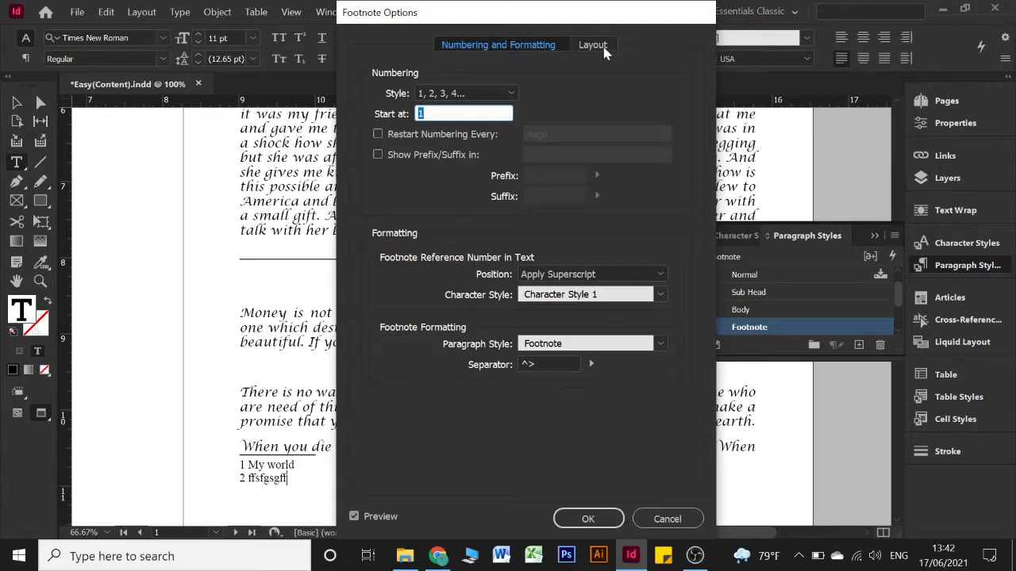
{"action": "left_click", "coordinate": [602, 49]}
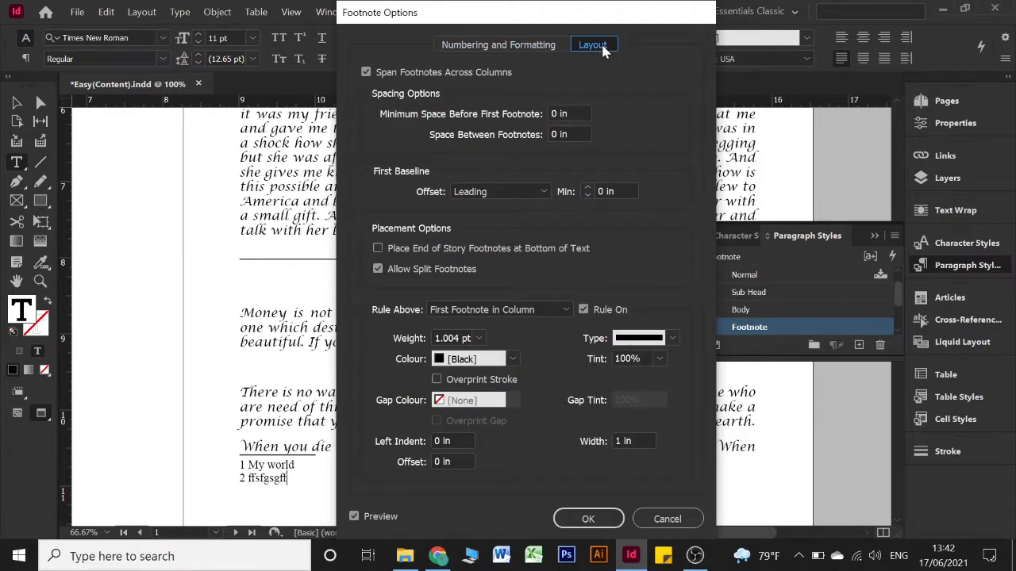
{"action": "left_click_drag", "start_coordinate": [523, 16], "coordinate": [700, 15]}
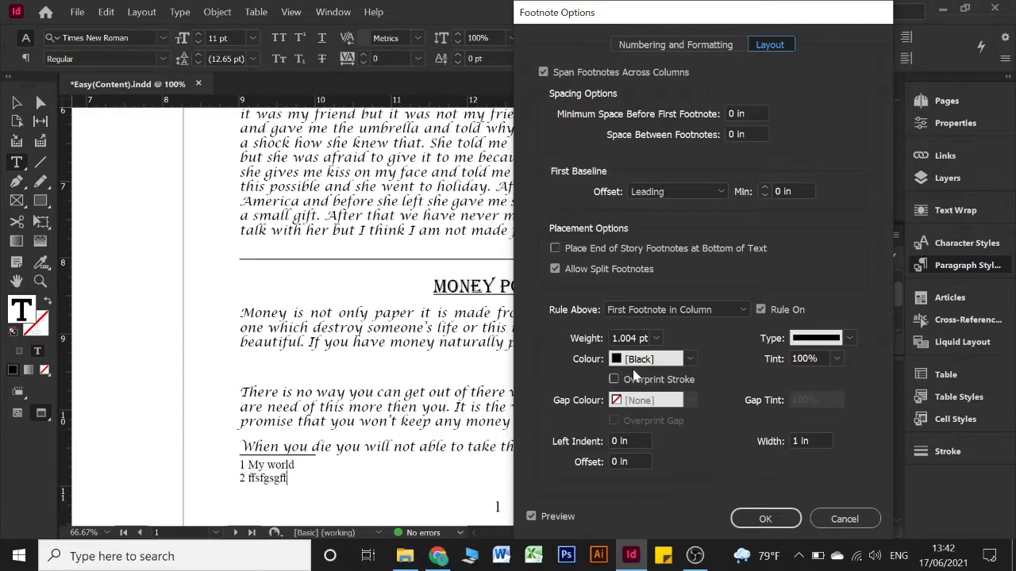
{"action": "left_click", "coordinate": [656, 339]}
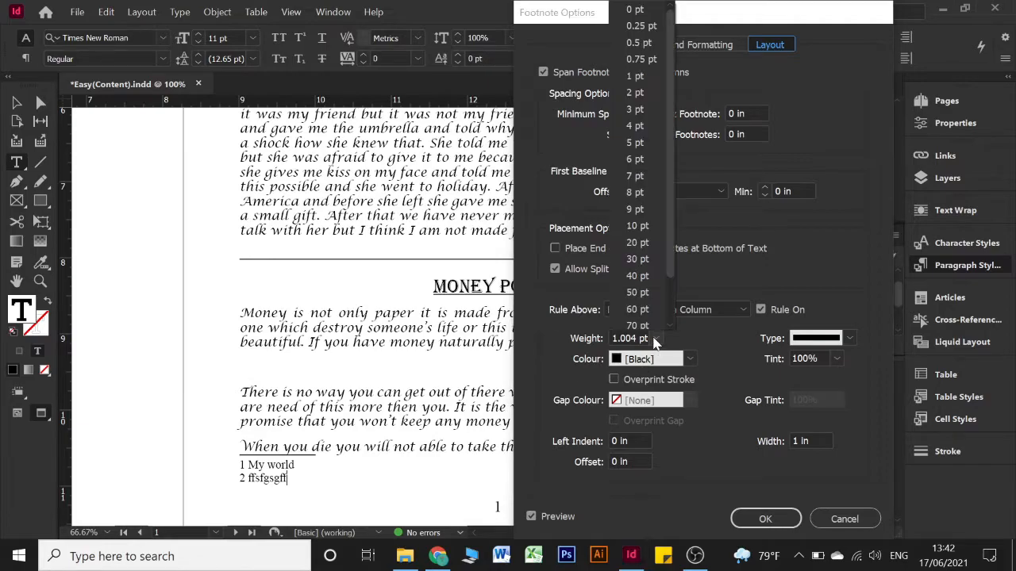
{"action": "left_click", "coordinate": [651, 76]}
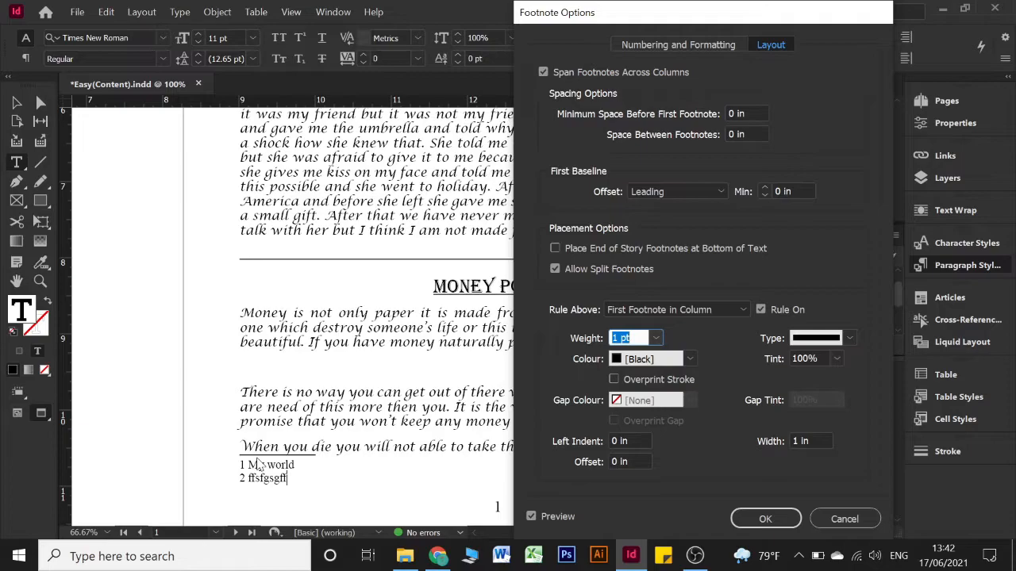
{"action": "left_click", "coordinate": [656, 338]}
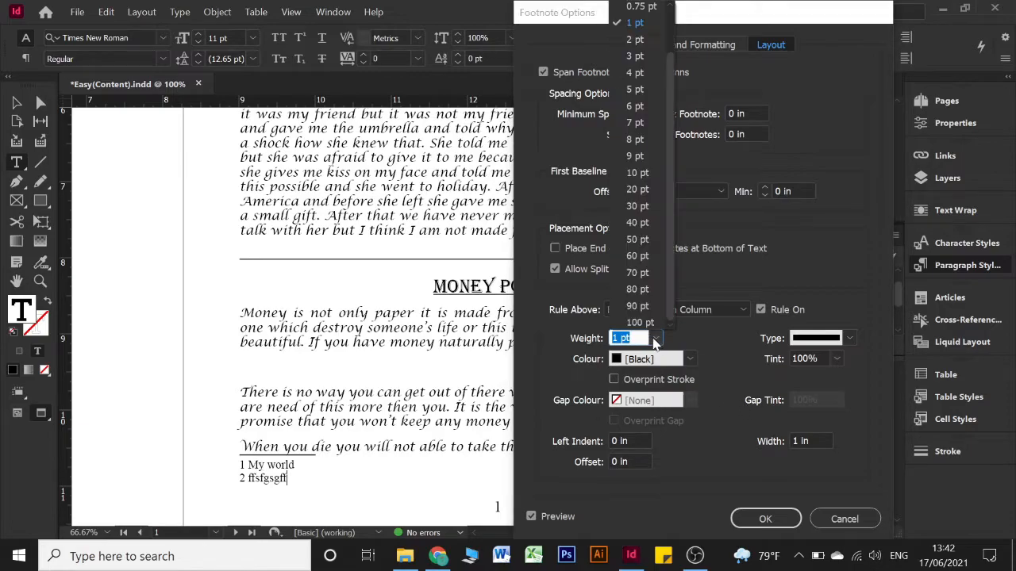
{"action": "left_click", "coordinate": [646, 175]}
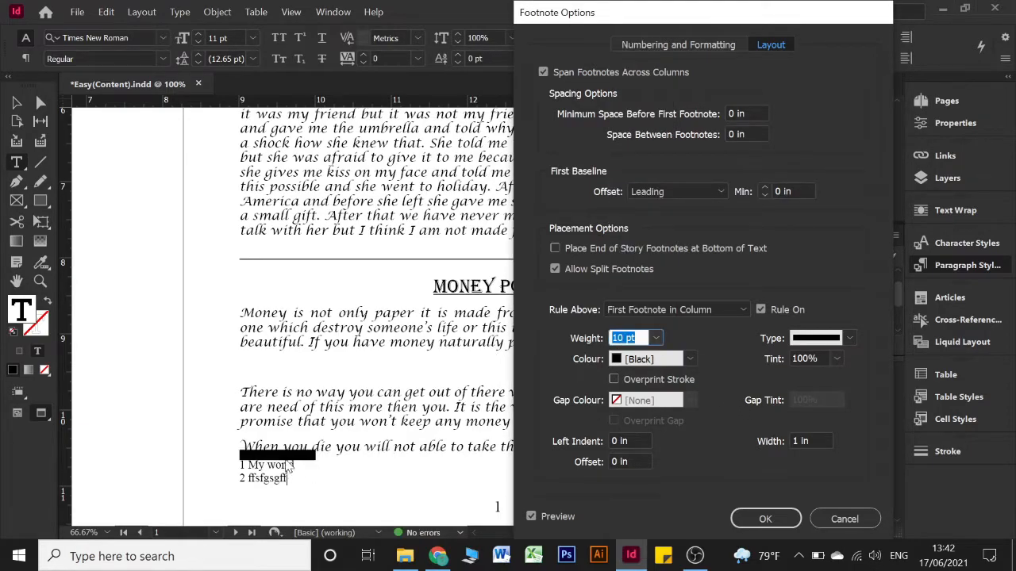
- Set the rule above the first footnote to a weight of 1 pt and a width of 3.75 in
{"action": "left_click", "coordinate": [656, 338]}
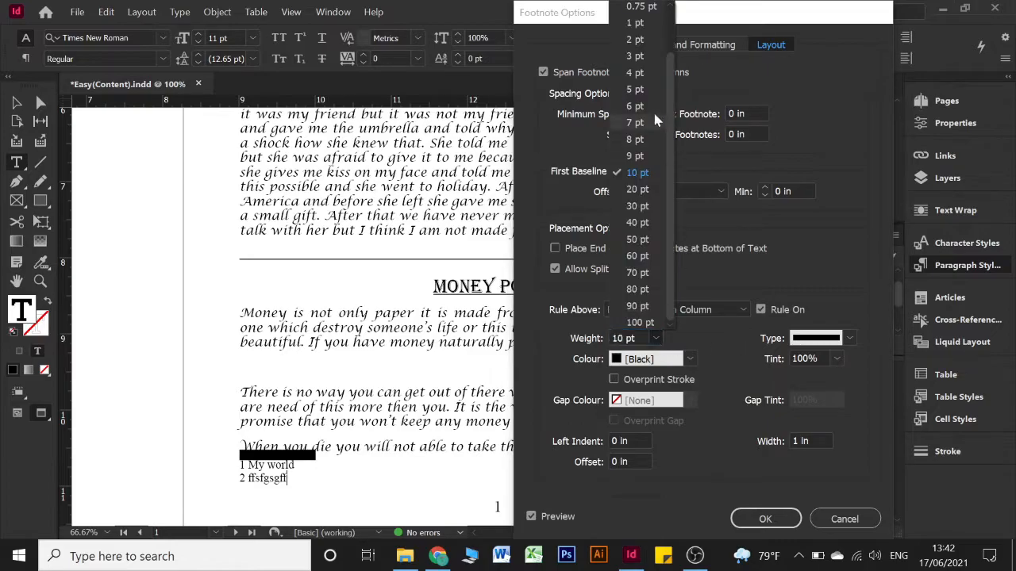
{"action": "left_click", "coordinate": [649, 24]}
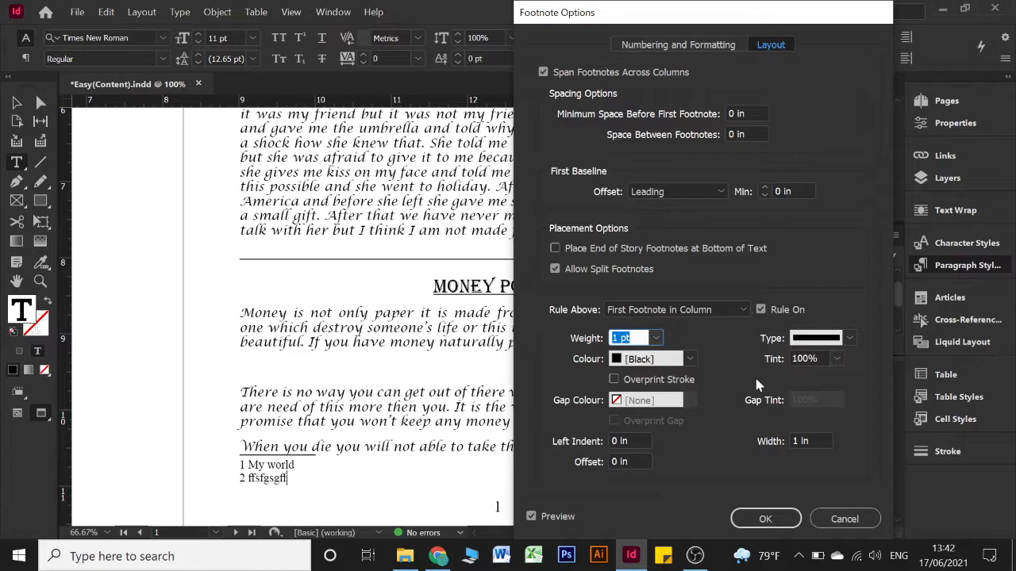
{"action": "left_click", "coordinate": [812, 441]}
{"action": "key", "text": "Up"}
{"action": "key", "text": "Up"}
{"action": "key", "text": "Up"}
{"action": "key", "text": "Up"}
{"action": "key", "text": "Up"}
{"action": "key", "text": "Up"}
{"action": "key", "text": "Up"}
{"action": "key", "text": "Up"}
{"action": "key", "text": "Up"}
{"action": "key", "text": "Up"}
{"action": "key", "text": "Up"}
{"action": "key", "text": "Up"}
{"action": "key", "text": "Up"}
{"action": "key", "text": "Up"}
{"action": "key", "text": "Up"}
{"action": "key", "text": "Up"}
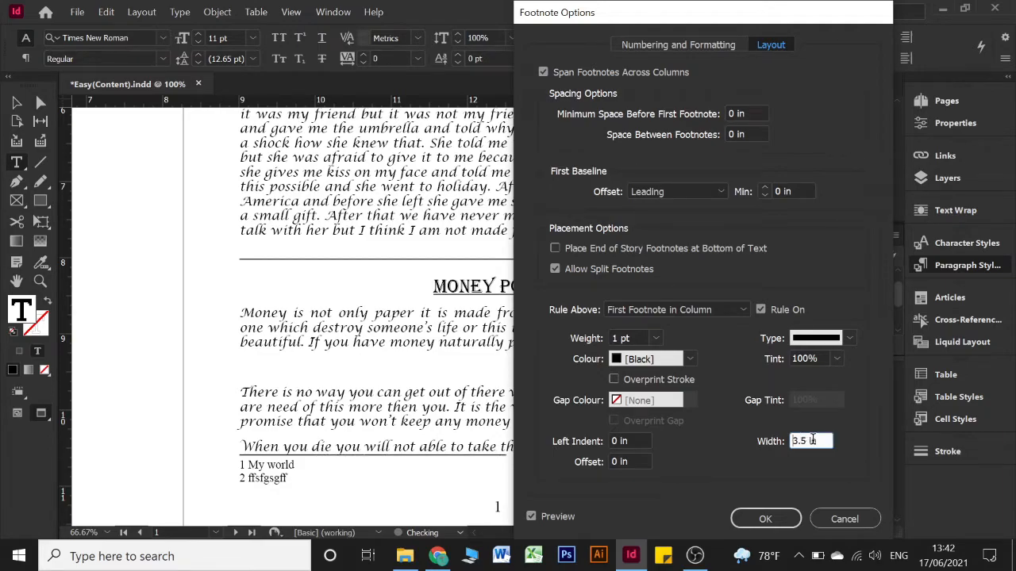
{"action": "left_click_drag", "start_coordinate": [814, 16], "coordinate": [910, 14]}
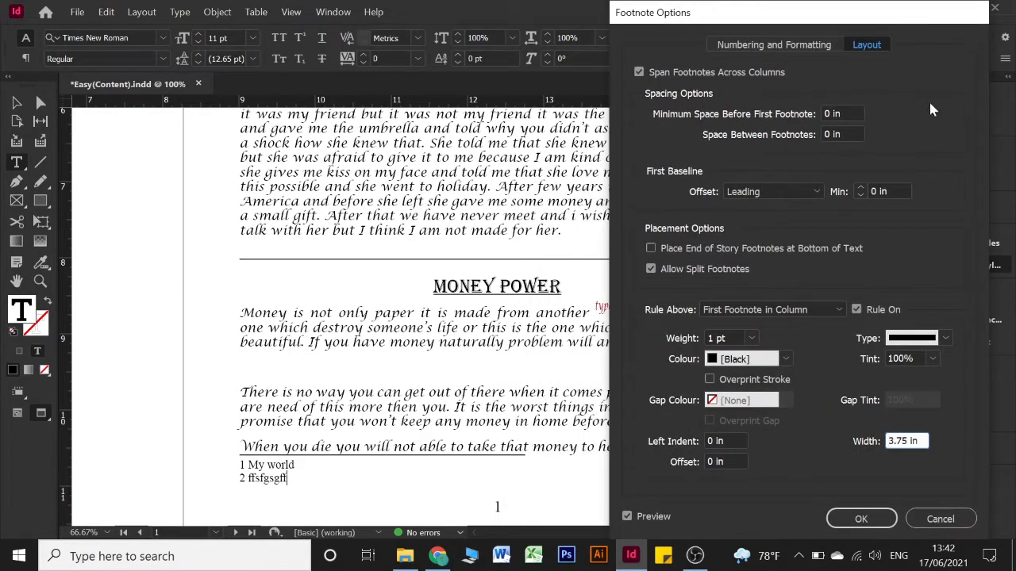
- Try Japanese Dots as the line type of the footnote rule, and settle on Thick - Thick
{"action": "left_click", "coordinate": [941, 338]}
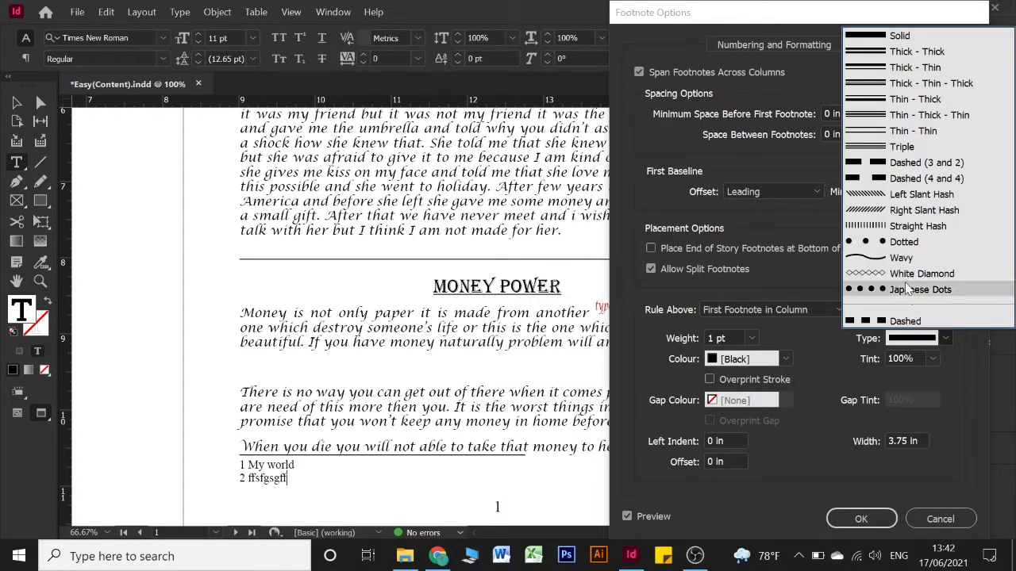
{"action": "left_click", "coordinate": [907, 290]}
{"action": "left_click", "coordinate": [942, 340]}
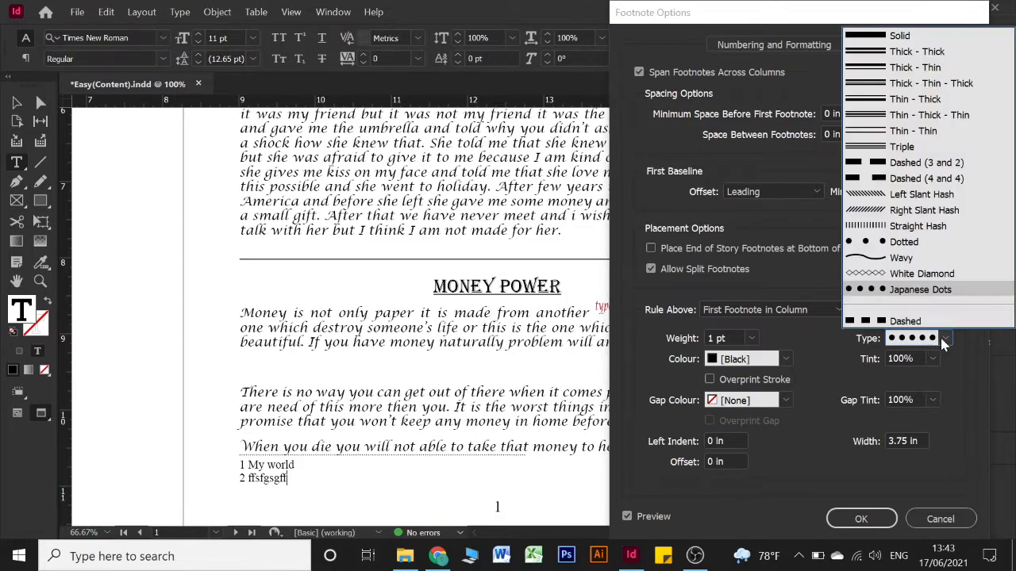
{"action": "left_click", "coordinate": [886, 49]}
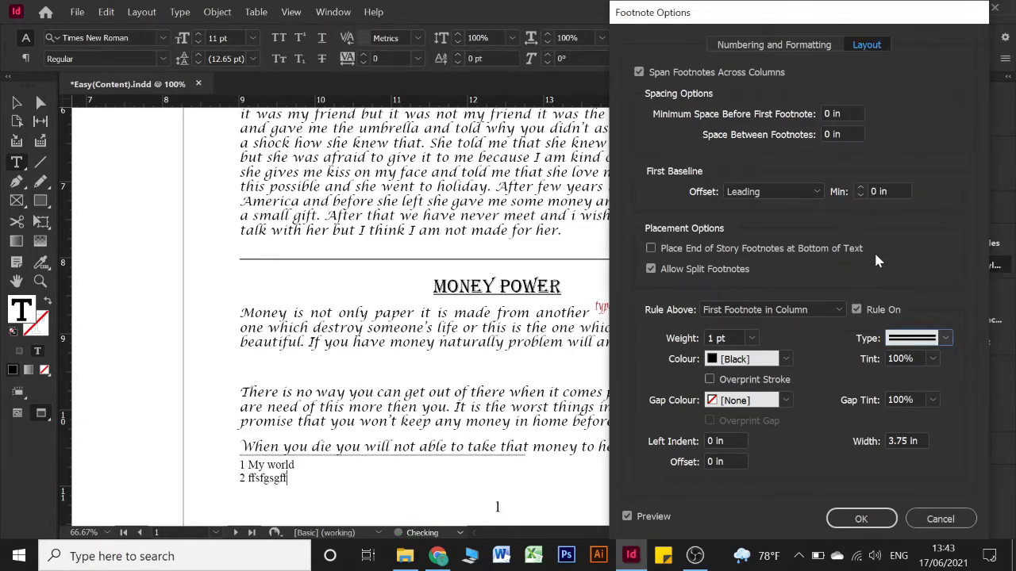
- Try the magenta, yellow and green swatches as the colour of the footnote rule
{"action": "left_click", "coordinate": [746, 361]}
{"action": "left_click", "coordinate": [725, 456]}
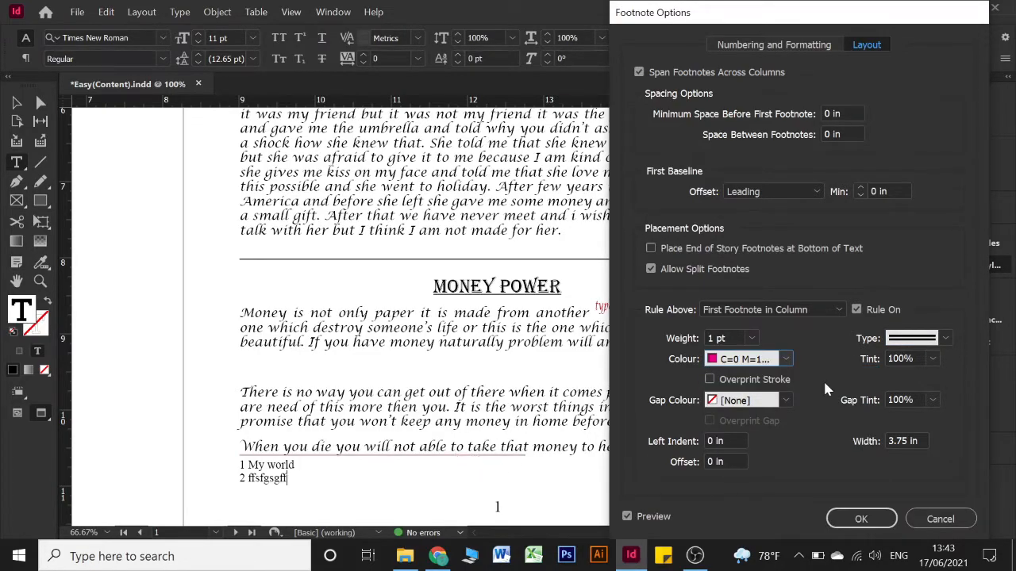
{"action": "left_click", "coordinate": [784, 361]}
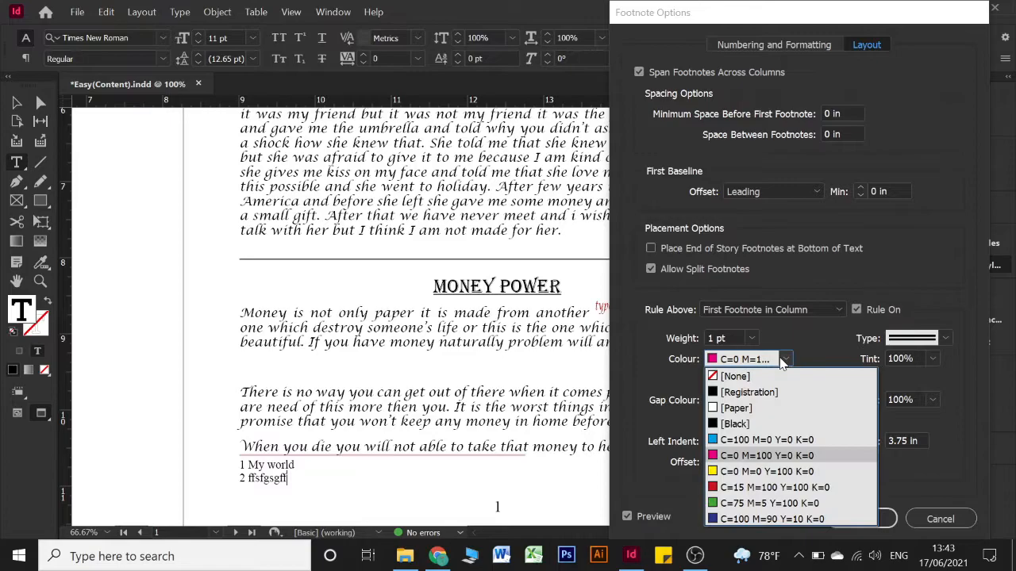
{"action": "left_click", "coordinate": [746, 472]}
{"action": "left_click", "coordinate": [762, 359]}
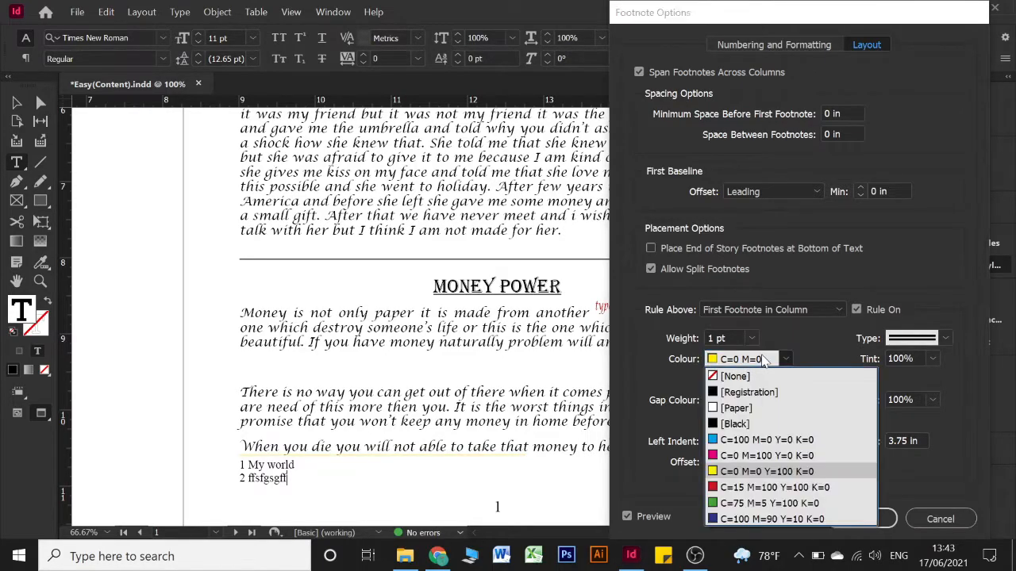
{"action": "left_click", "coordinate": [738, 502]}
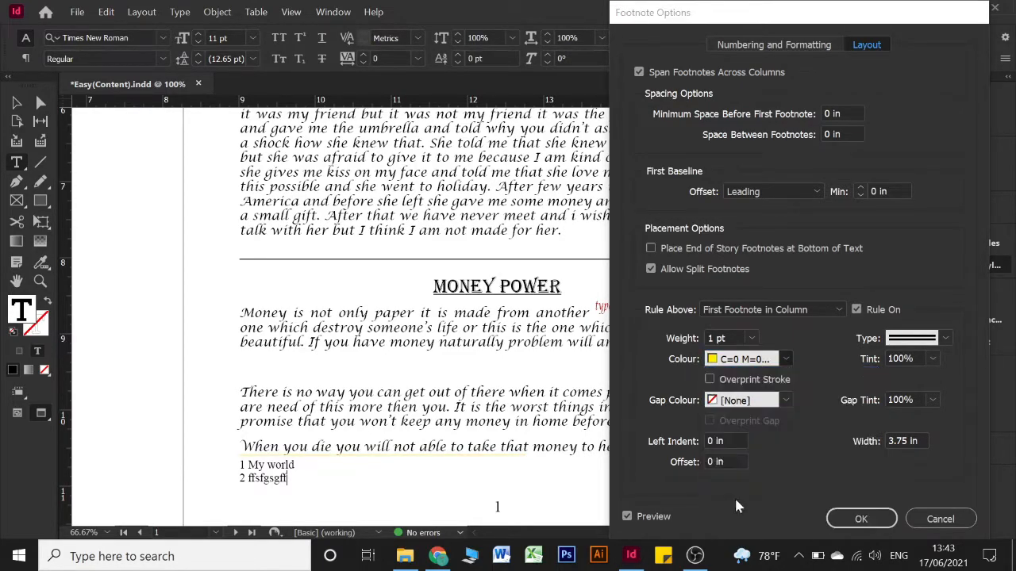
- Set the footnote rule's tint to 50% and its colour to [Registration], and apply the footnote options
{"action": "left_click", "coordinate": [916, 357]}
{"action": "left_click_drag", "start_coordinate": [916, 358], "coordinate": [870, 365]}
{"action": "type", "text": "50"}
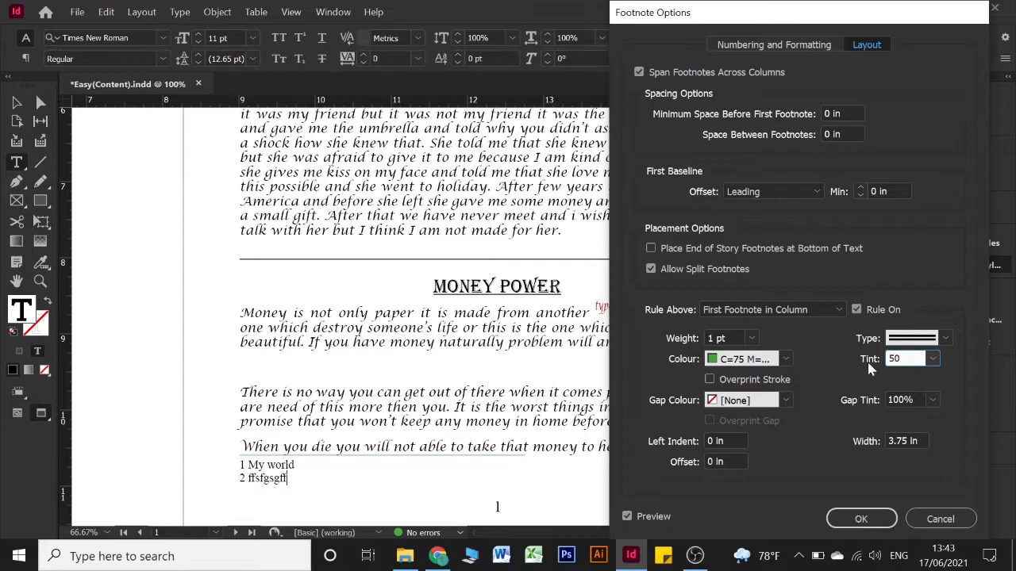
{"action": "left_click", "coordinate": [788, 365]}
{"action": "left_click", "coordinate": [758, 392]}
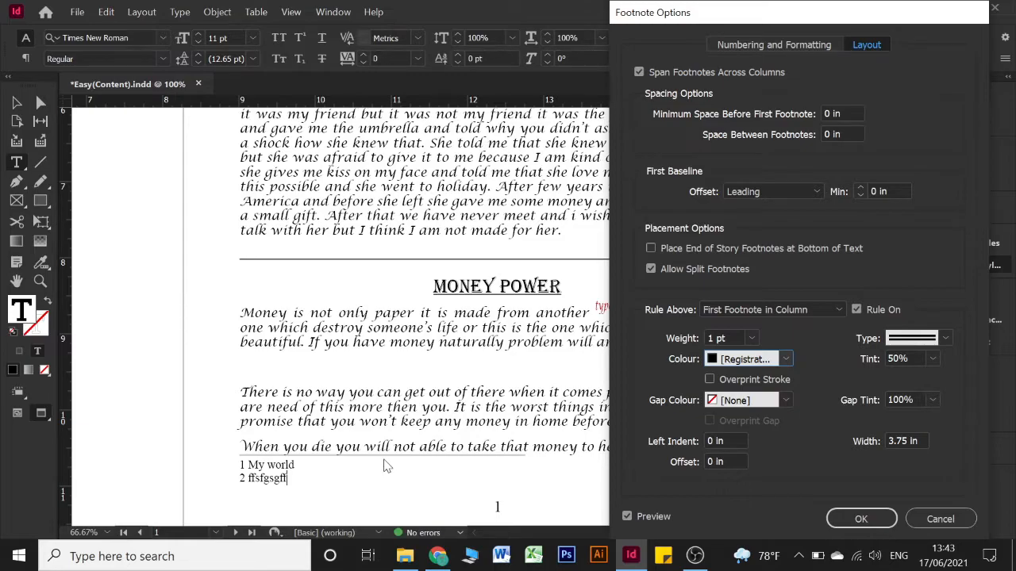
{"action": "left_click", "coordinate": [847, 520]}
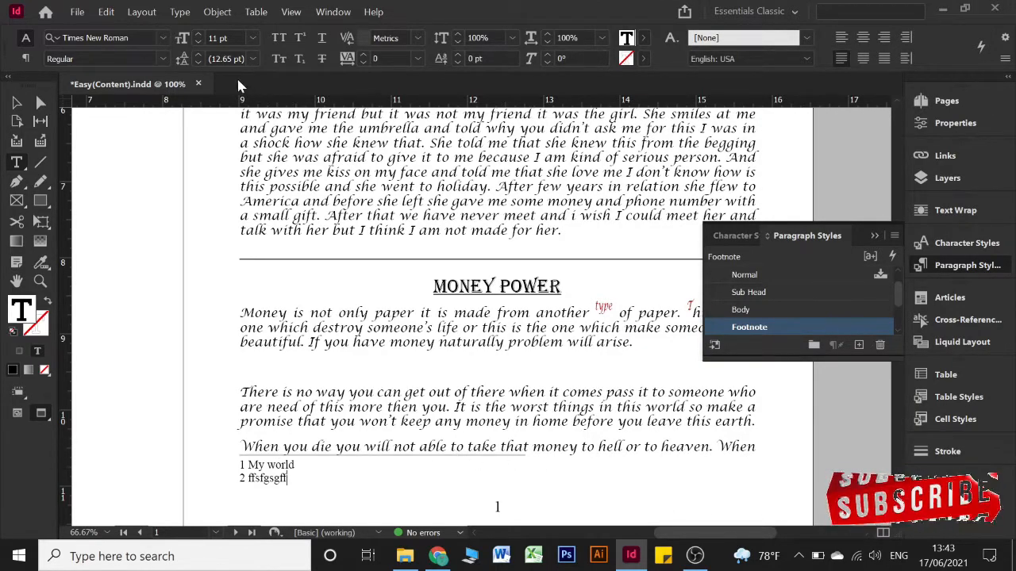
- Review the rule settings in the document footnote layout options and the footnotes at the foot of page 1
{"action": "left_click", "coordinate": [181, 12]}
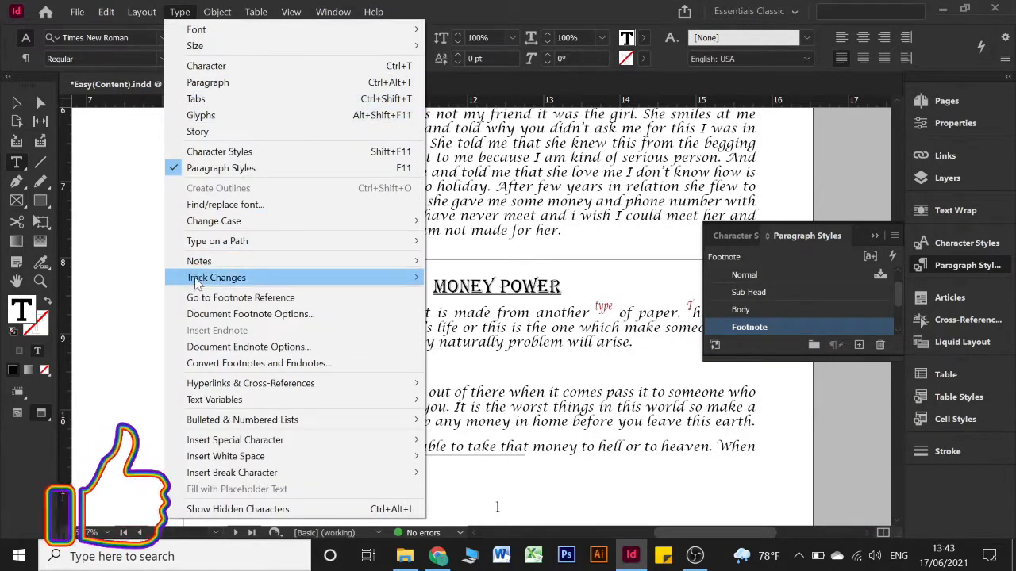
{"action": "left_click", "coordinate": [220, 316]}
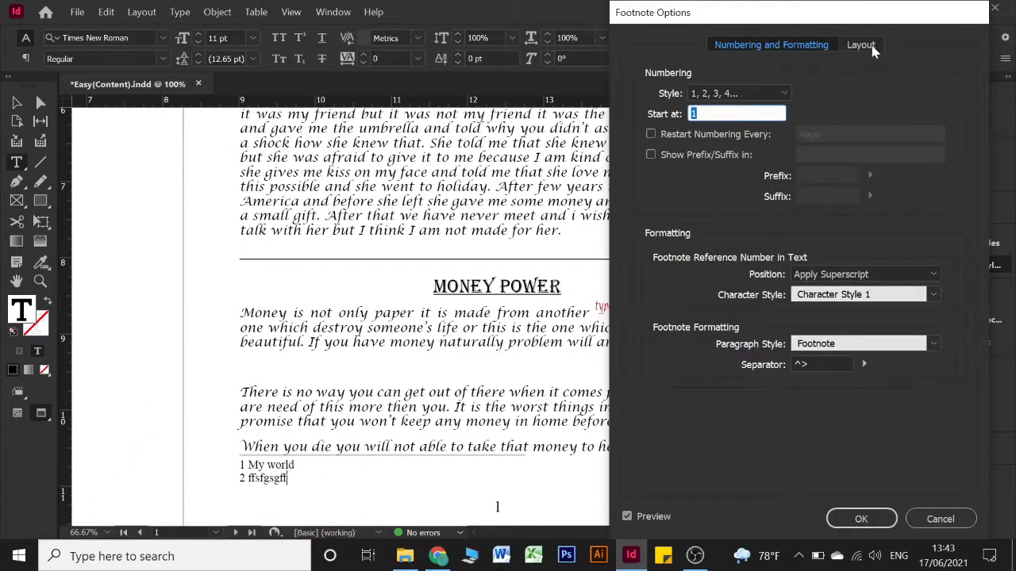
{"action": "left_click", "coordinate": [872, 46]}
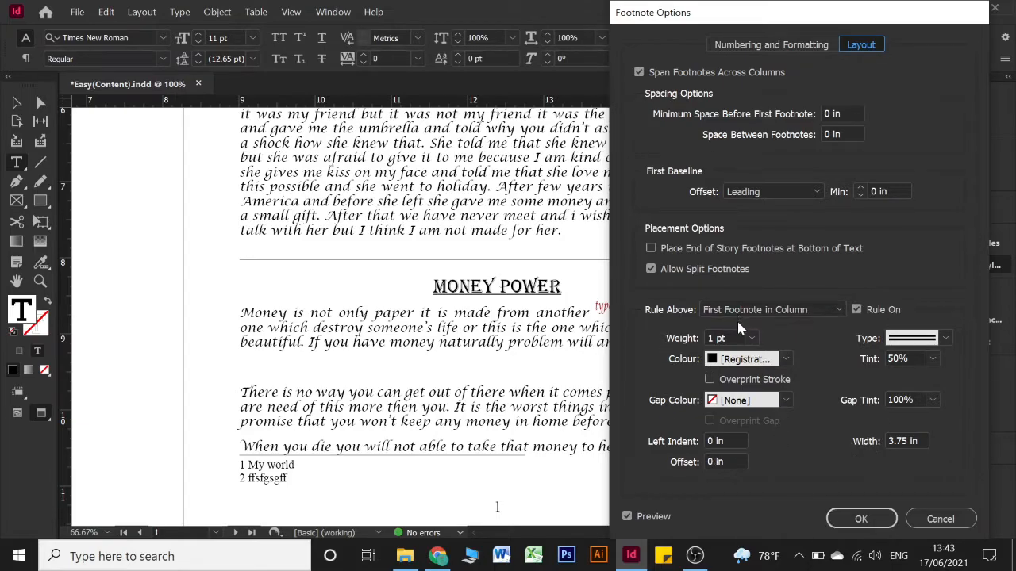
{"action": "left_click", "coordinate": [850, 524]}
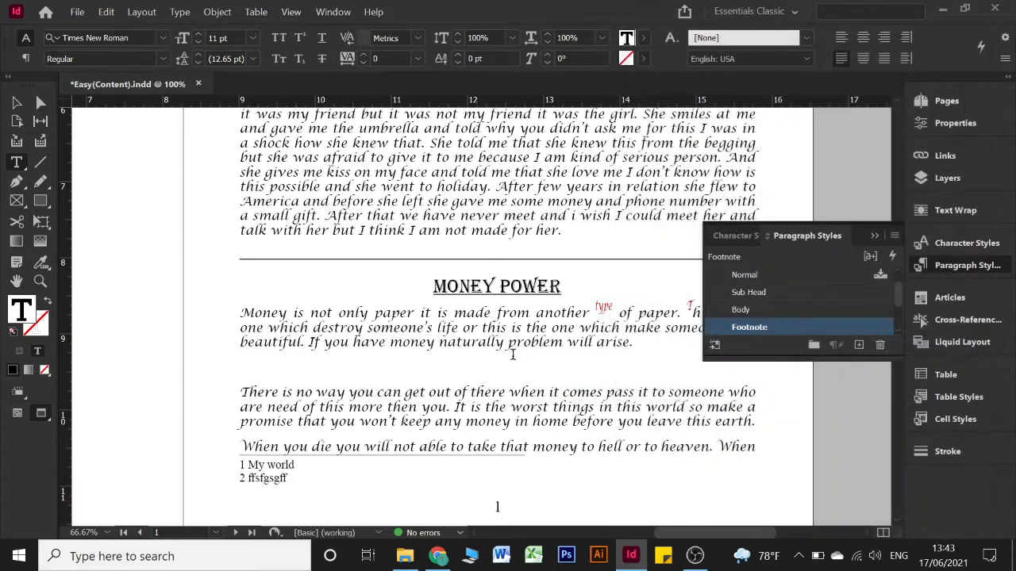
{"action": "scroll", "coordinate": [467, 331], "scroll_direction": "down", "scroll_amount": 2}
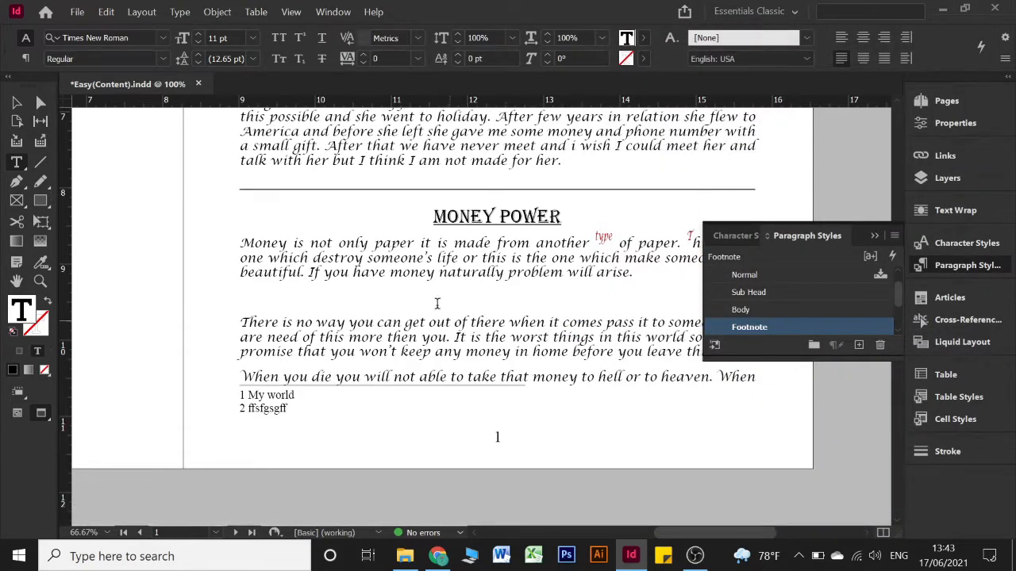
- Insert an endnote at the word "paper" in the first line of the Money Power story on page 1
{"action": "left_click", "coordinate": [20, 99]}
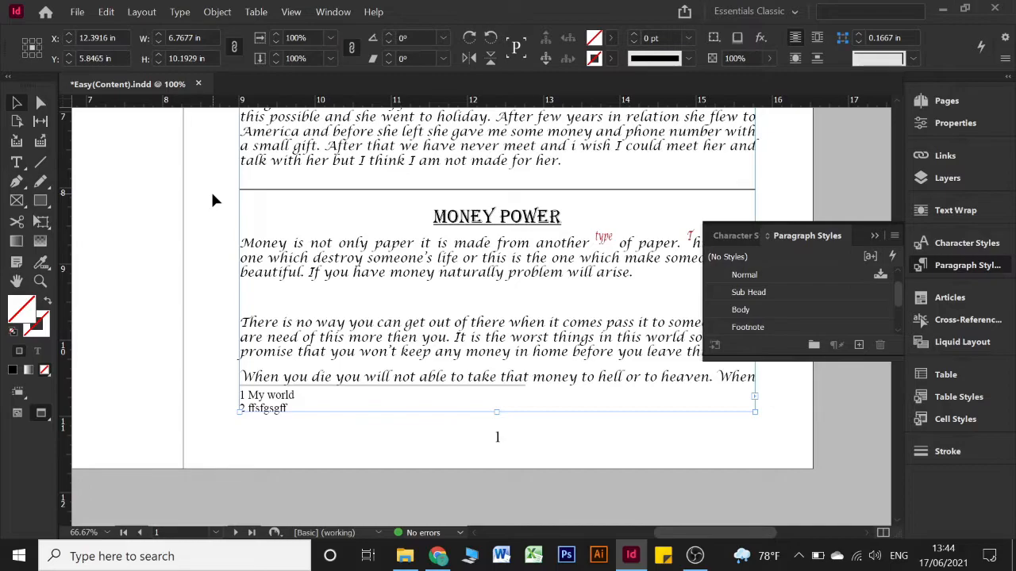
{"action": "key", "text": "t"}
{"action": "left_click", "coordinate": [377, 243]}
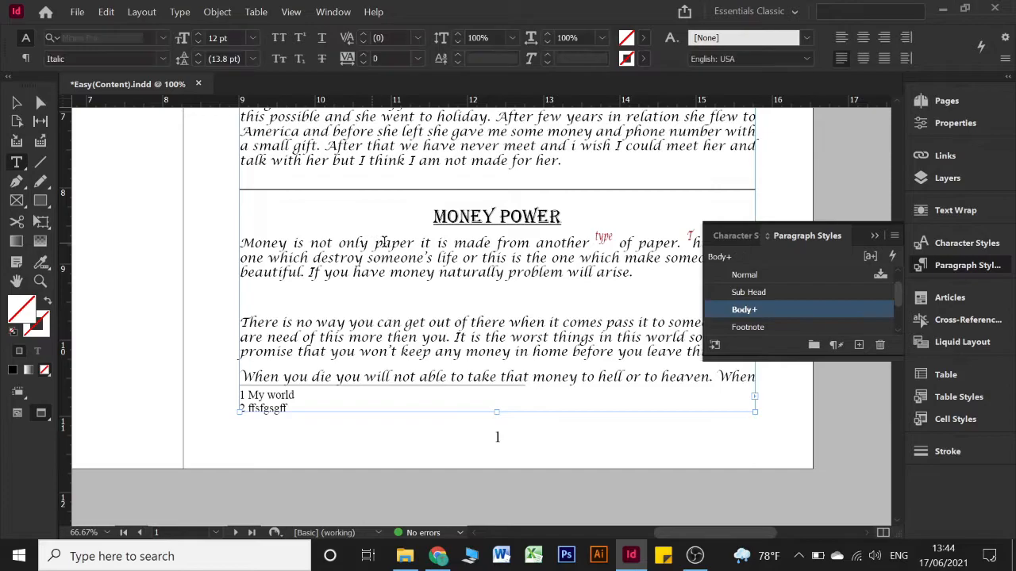
{"action": "double_click", "coordinate": [395, 243]}
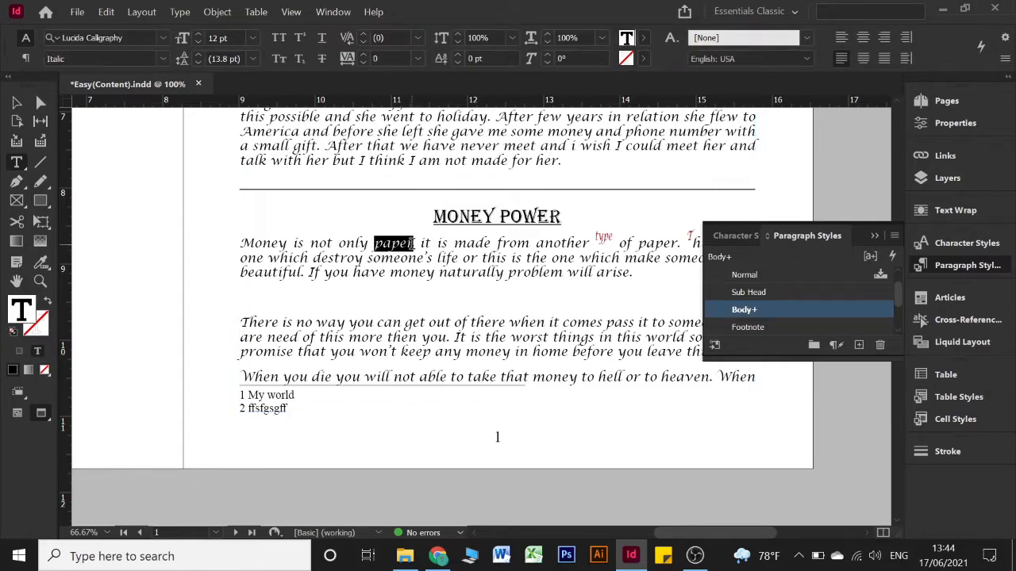
{"action": "left_click", "coordinate": [179, 12]}
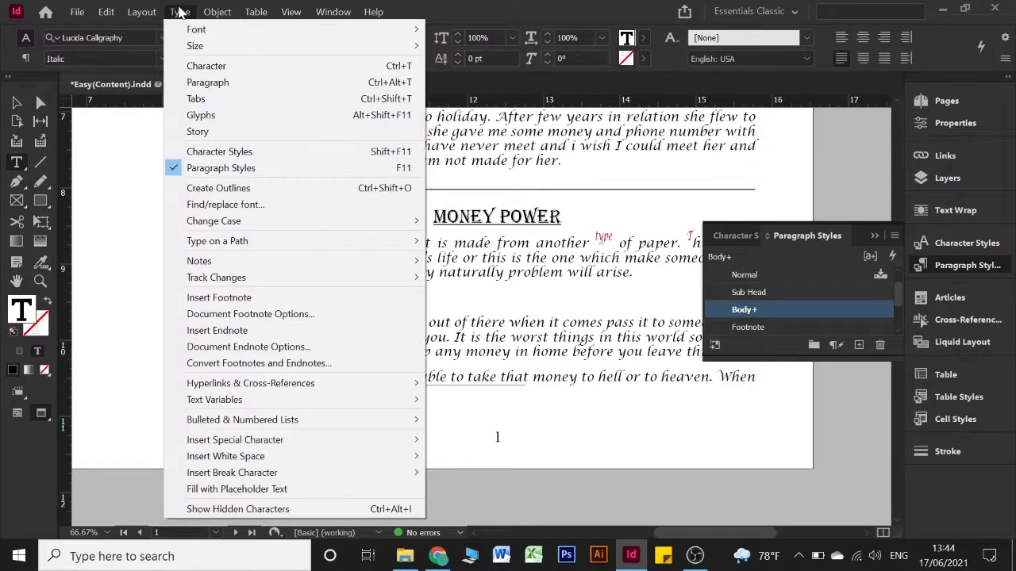
{"action": "left_click", "coordinate": [179, 12]}
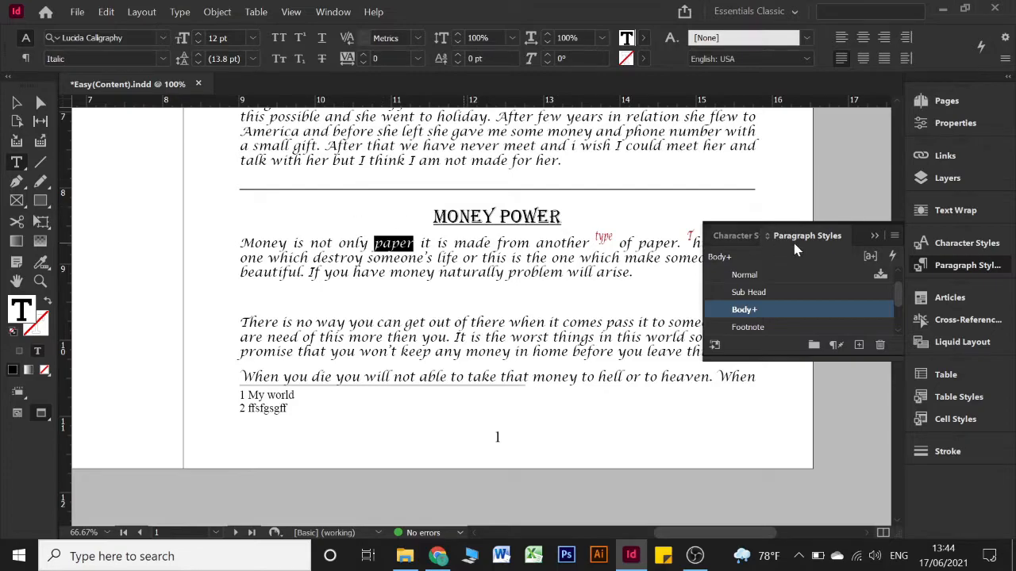
{"action": "left_click", "coordinate": [873, 236]}
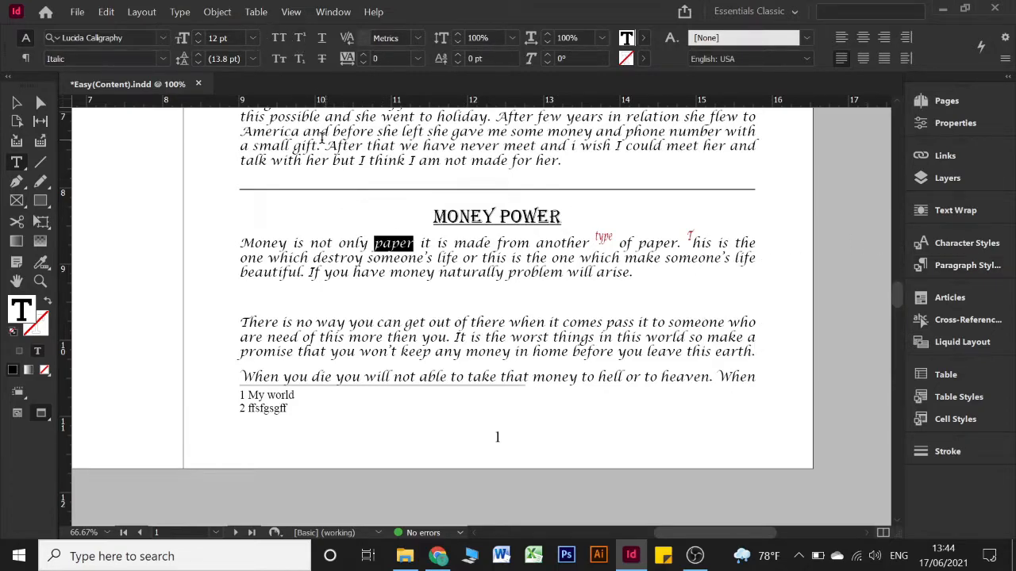
{"action": "left_click", "coordinate": [178, 12]}
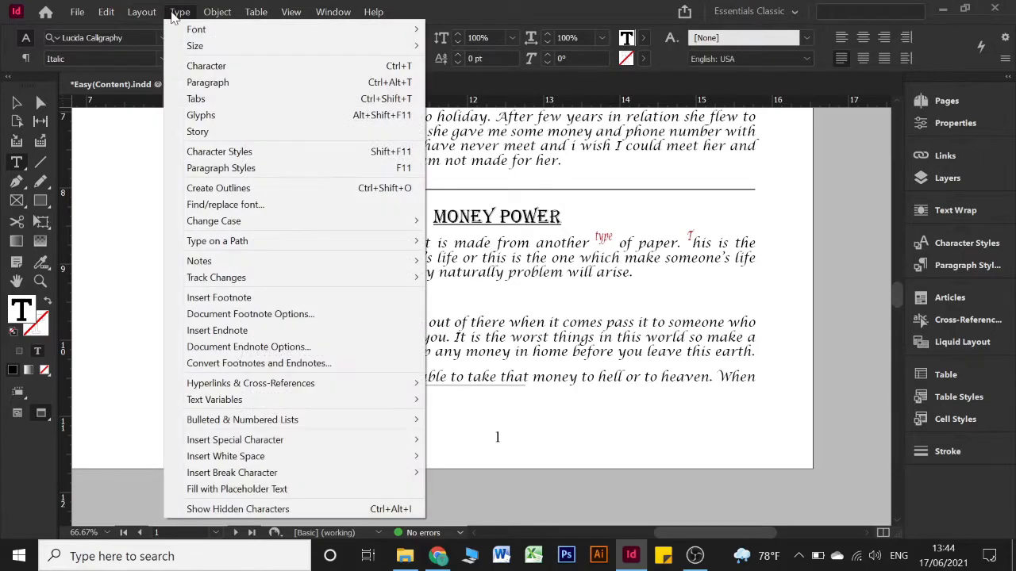
{"action": "left_click", "coordinate": [205, 332]}
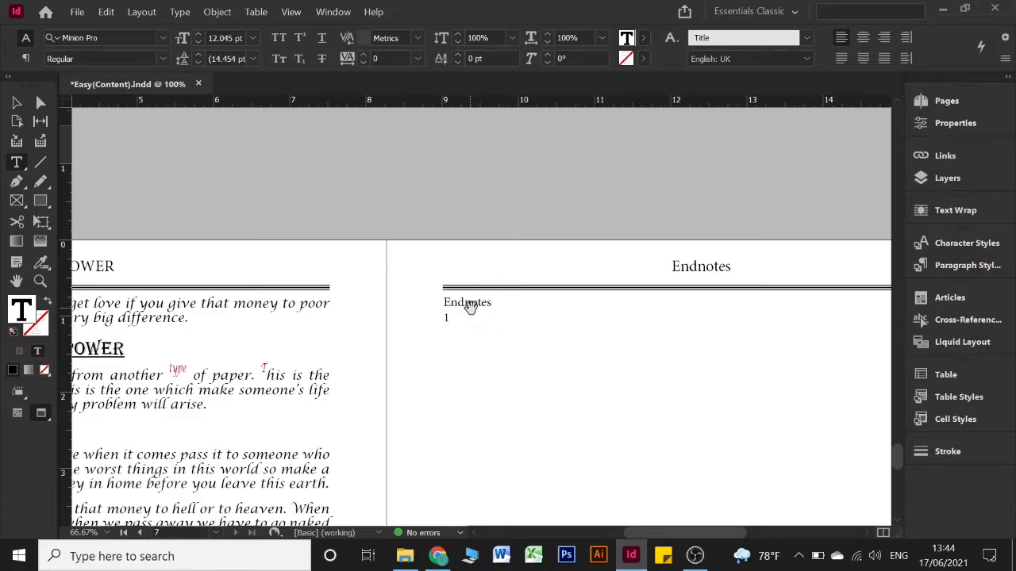
- Replace the "Endnotes" heading on the new endnotes page with "Index"
{"action": "scroll", "coordinate": [500, 304], "scroll_direction": "up", "scroll_amount": 1}
{"action": "double_click", "coordinate": [436, 300]}
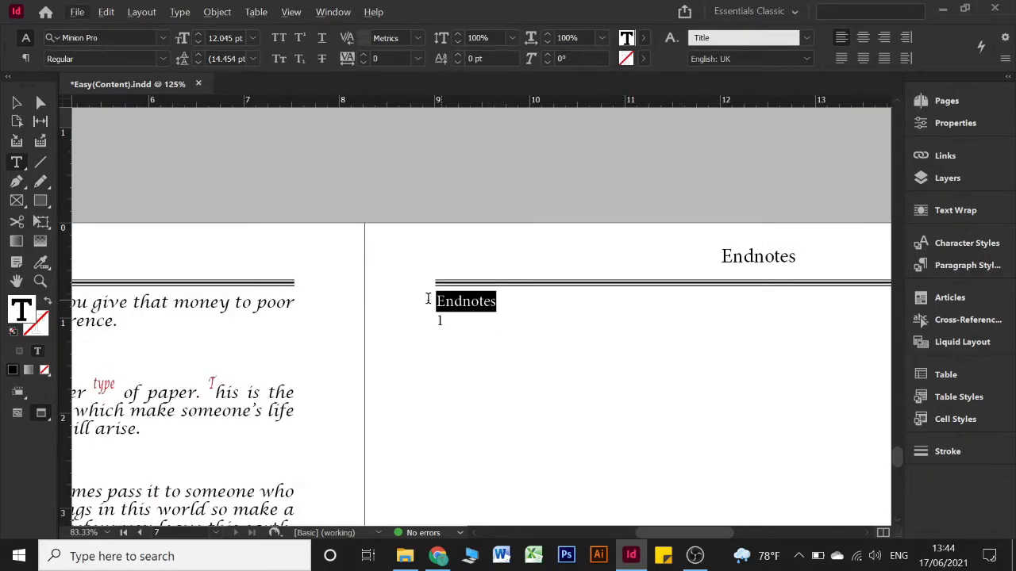
{"action": "type", "text": "In"}
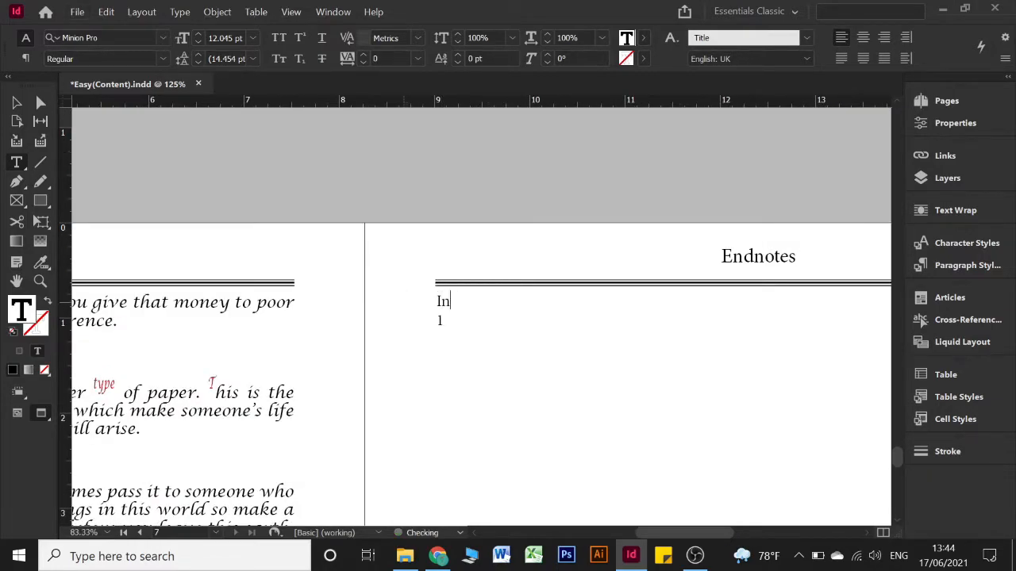
{"action": "type", "text": "dex"}
{"action": "scroll", "coordinate": [642, 290], "scroll_direction": "down", "scroll_amount": 3}
{"action": "scroll", "coordinate": [642, 292], "scroll_direction": "up", "scroll_amount": 3}
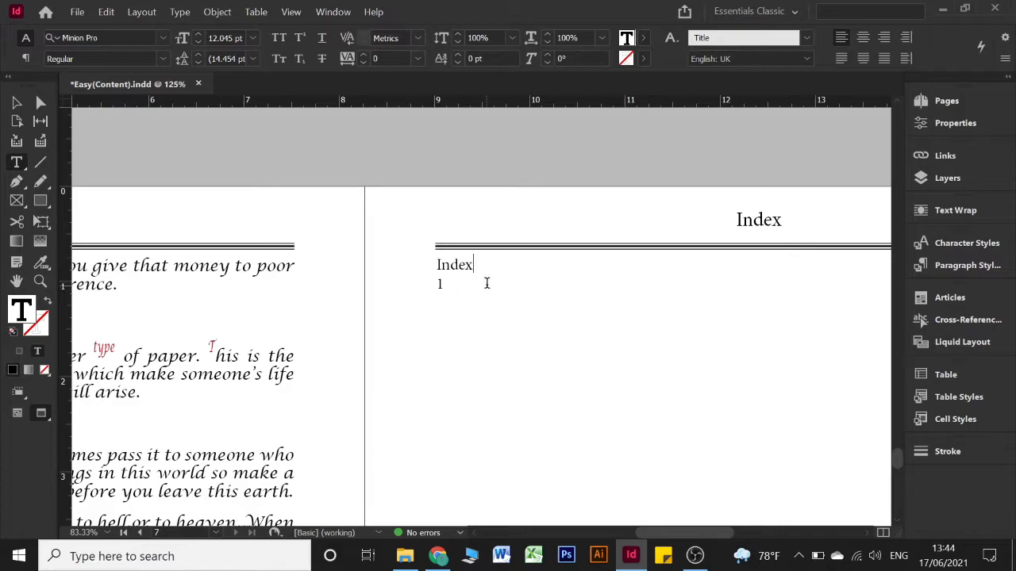
- Enter "day" as the text of endnote 1 under the Index heading
{"action": "type", "text": "do"}
{"action": "key", "text": "BackSpace"}
{"action": "key", "text": "BackSpace"}
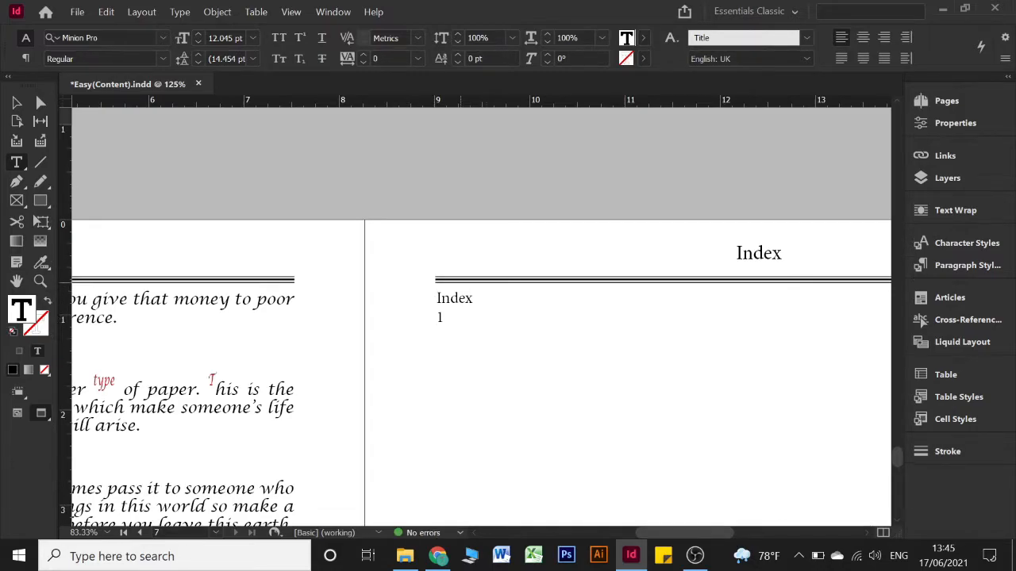
{"action": "type", "text": "D"}
{"action": "key", "text": "BackSpace"}
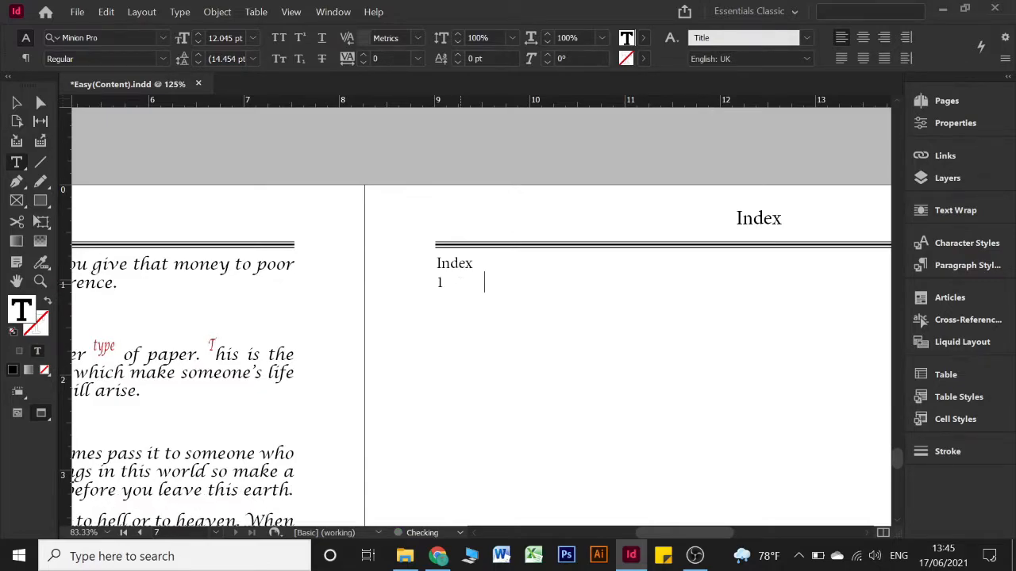
{"action": "scroll", "coordinate": [473, 271], "scroll_direction": "up", "scroll_amount": 1}
{"action": "type", "text": "day"}
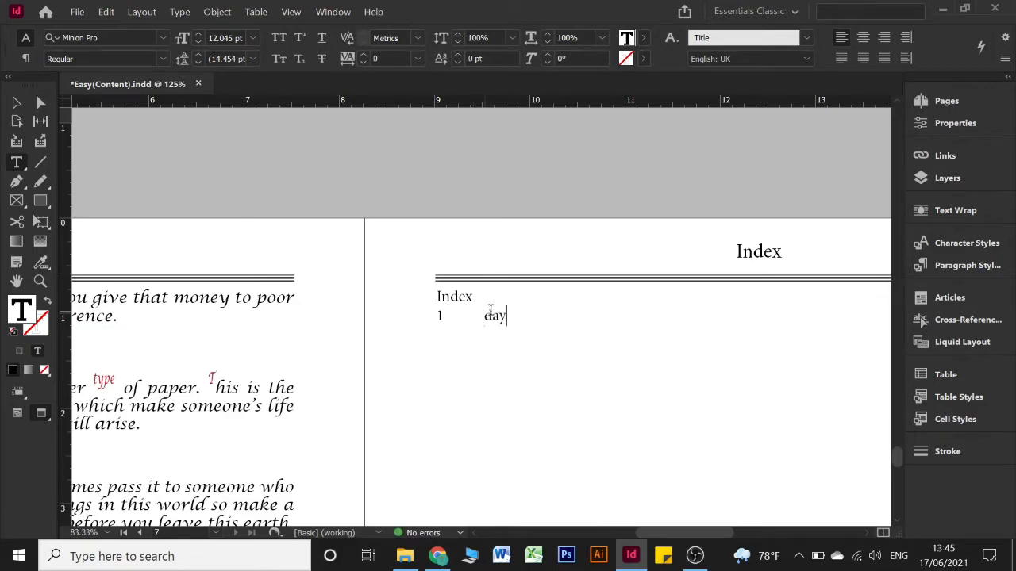
- Apply superscript to the endnote reference number after "paper" in the first line of the Money Power story on page 1
{"action": "scroll", "coordinate": [588, 225], "scroll_direction": "up", "scroll_amount": 10}
{"action": "scroll", "coordinate": [589, 227], "scroll_direction": "up", "scroll_amount": 10}
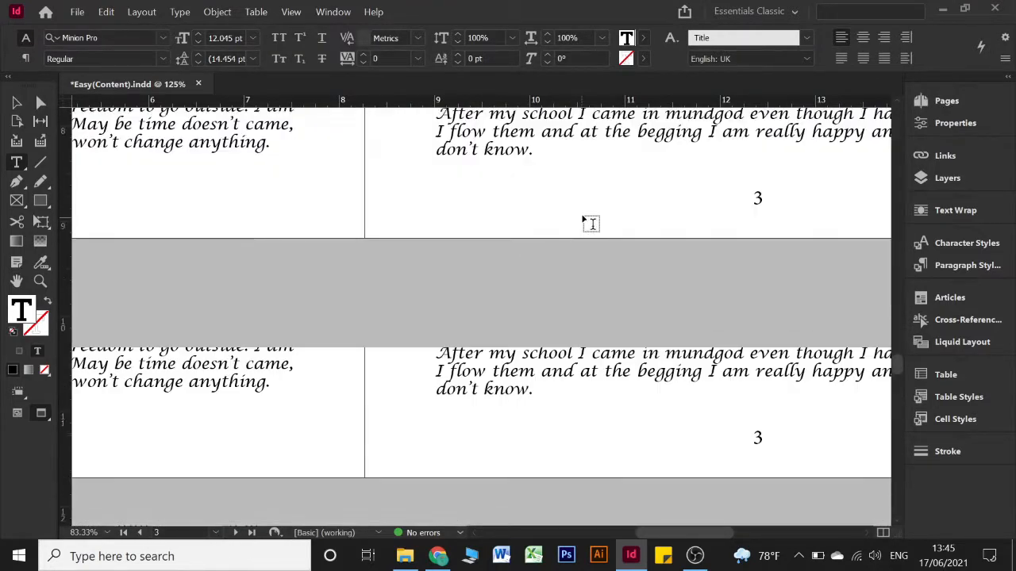
{"action": "scroll", "coordinate": [588, 223], "scroll_direction": "down", "scroll_amount": 1}
{"action": "scroll", "coordinate": [589, 221], "scroll_direction": "up", "scroll_amount": 2}
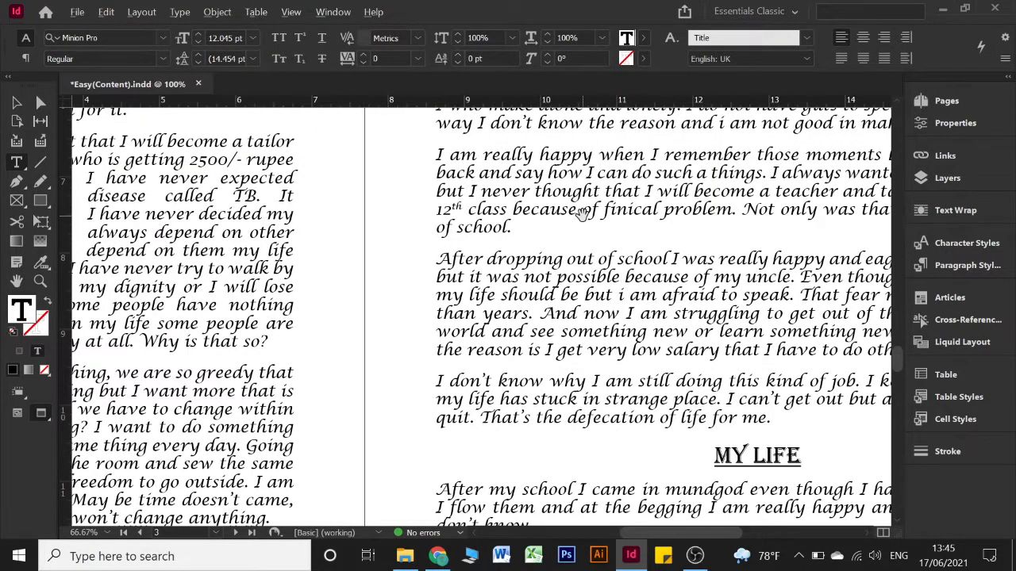
{"action": "scroll", "coordinate": [583, 215], "scroll_direction": "down", "scroll_amount": 1}
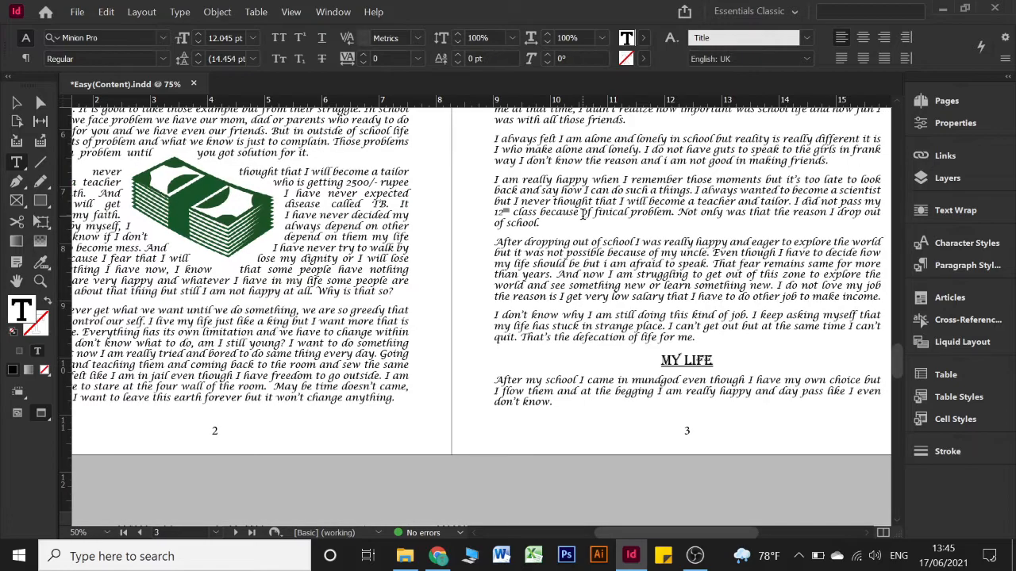
{"action": "scroll", "coordinate": [583, 214], "scroll_direction": "up", "scroll_amount": 8}
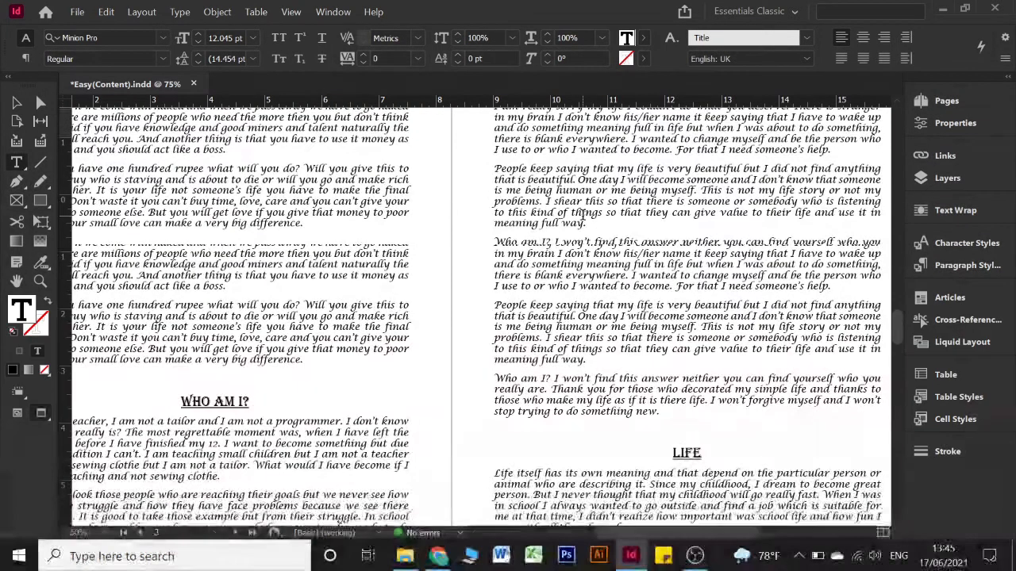
{"action": "scroll", "coordinate": [584, 215], "scroll_direction": "up", "scroll_amount": 6}
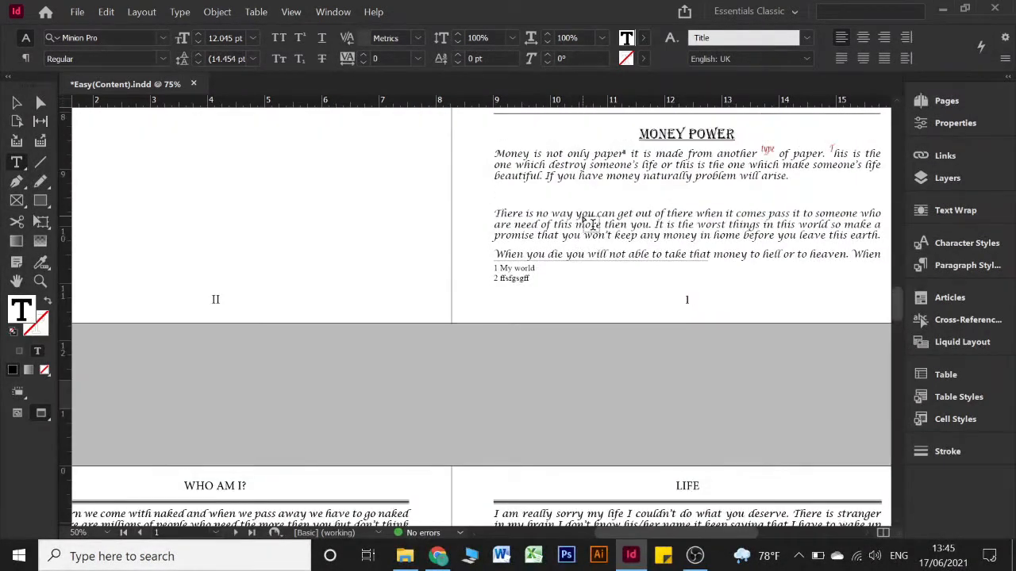
{"action": "scroll", "coordinate": [590, 223], "scroll_direction": "up", "scroll_amount": 1}
{"action": "scroll", "coordinate": [590, 224], "scroll_direction": "up", "scroll_amount": 1}
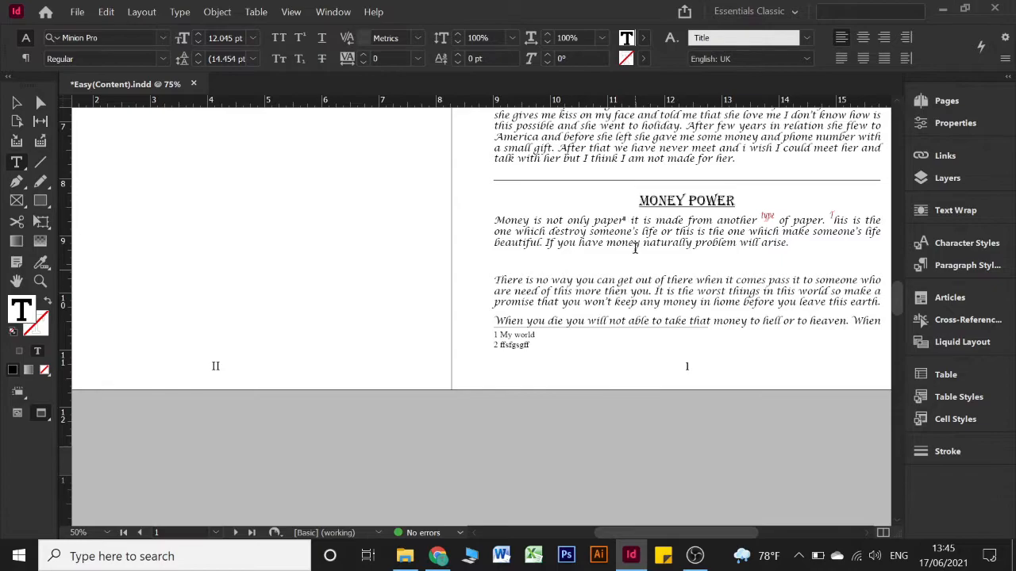
{"action": "scroll", "coordinate": [635, 247], "scroll_direction": "up", "scroll_amount": 2}
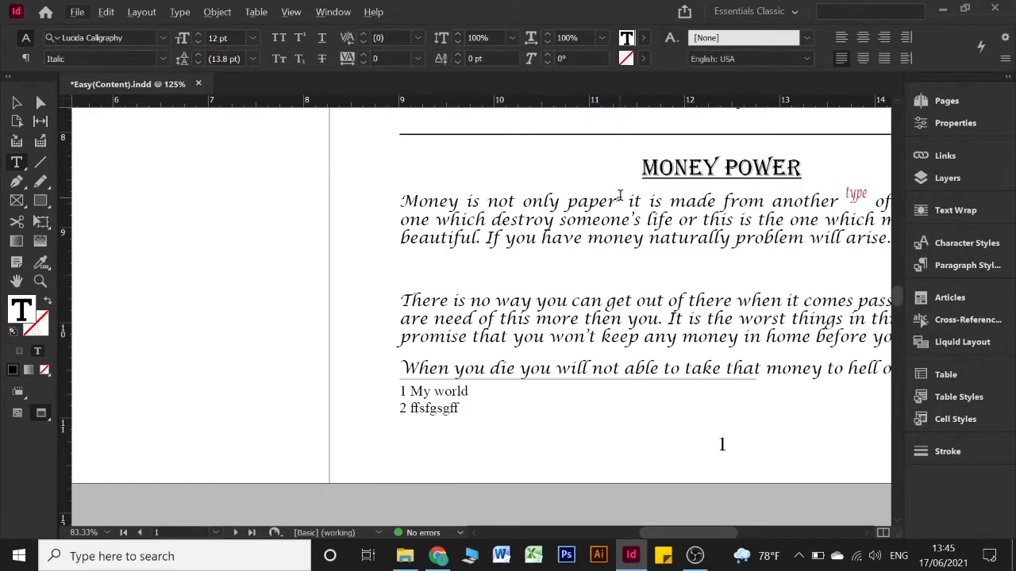
{"action": "left_click", "coordinate": [300, 37]}
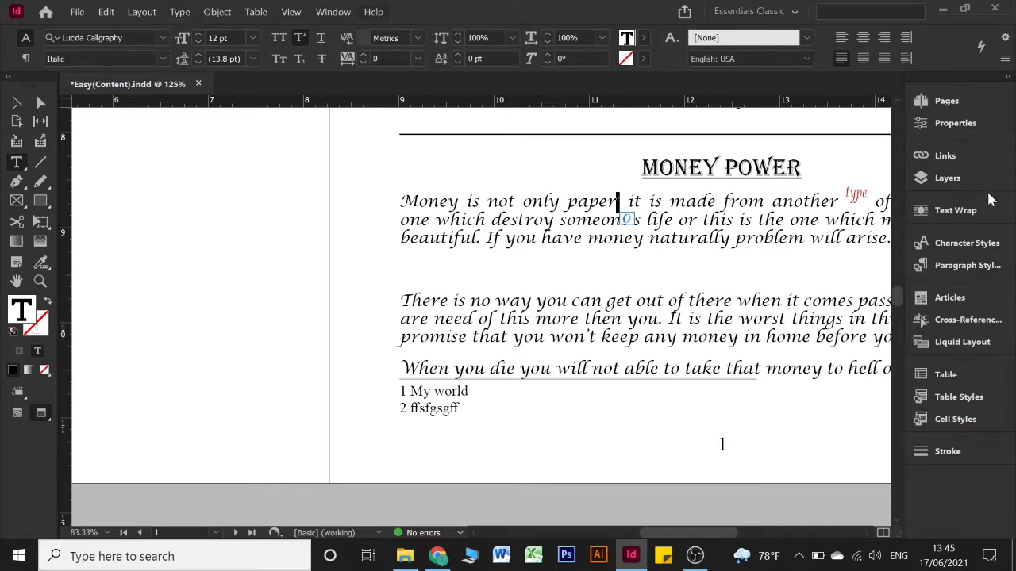
- Increase the font size of the selected endnote reference number to 16 pt
{"action": "left_click", "coordinate": [200, 36]}
{"action": "left_click", "coordinate": [200, 36]}
{"action": "left_click", "coordinate": [200, 36]}
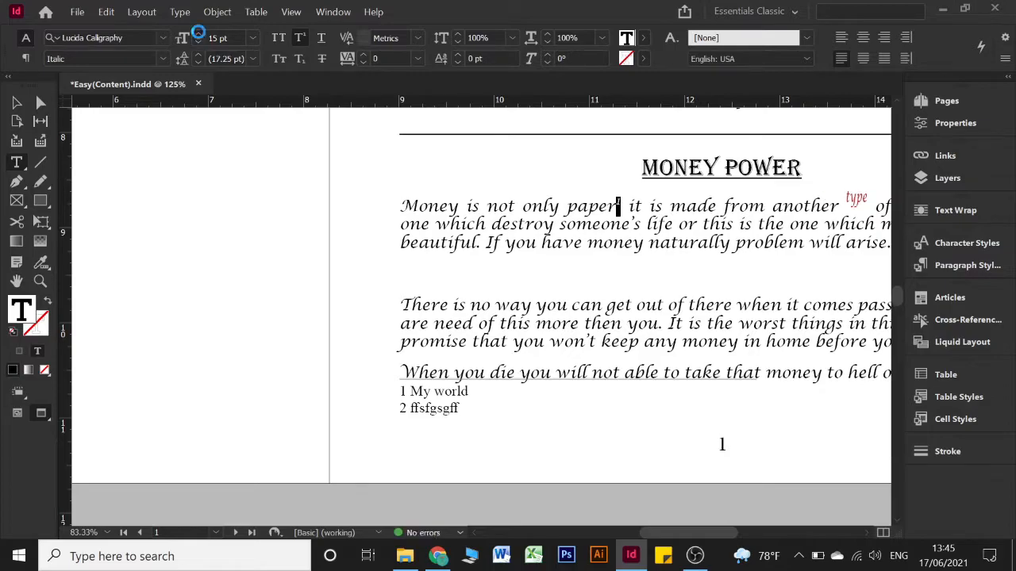
{"action": "left_click", "coordinate": [200, 35]}
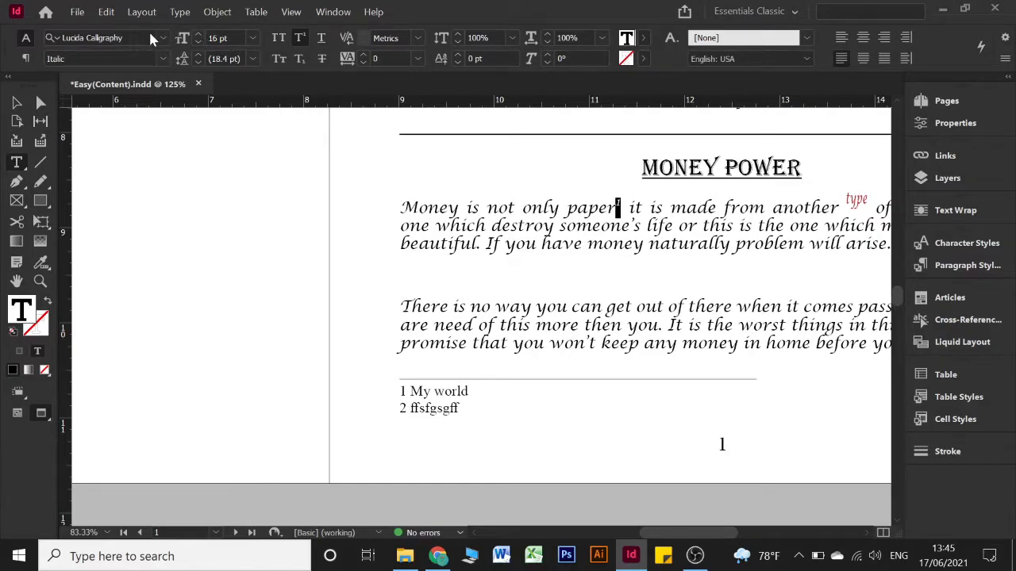
- Set the endnote reference number's font to Times New Roman in the Regular style
{"action": "left_click", "coordinate": [160, 38]}
{"action": "key", "text": "Down"}
{"action": "key", "text": "Down"}
{"action": "key", "text": "Down"}
{"action": "key", "text": "Down"}
{"action": "key", "text": "Down"}
{"action": "key", "text": "Down"}
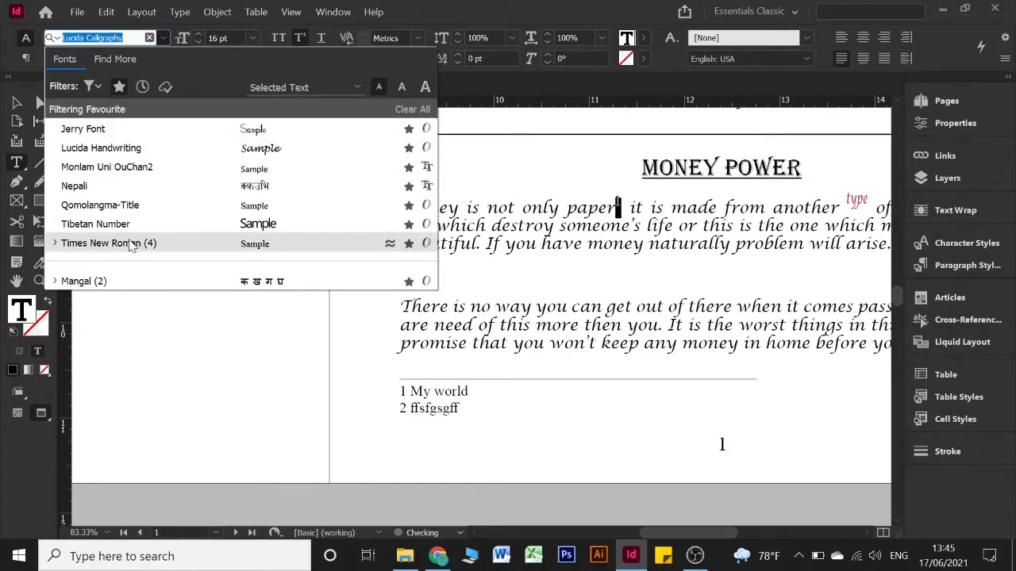
{"action": "key", "text": "Return"}
{"action": "left_click", "coordinate": [162, 58]}
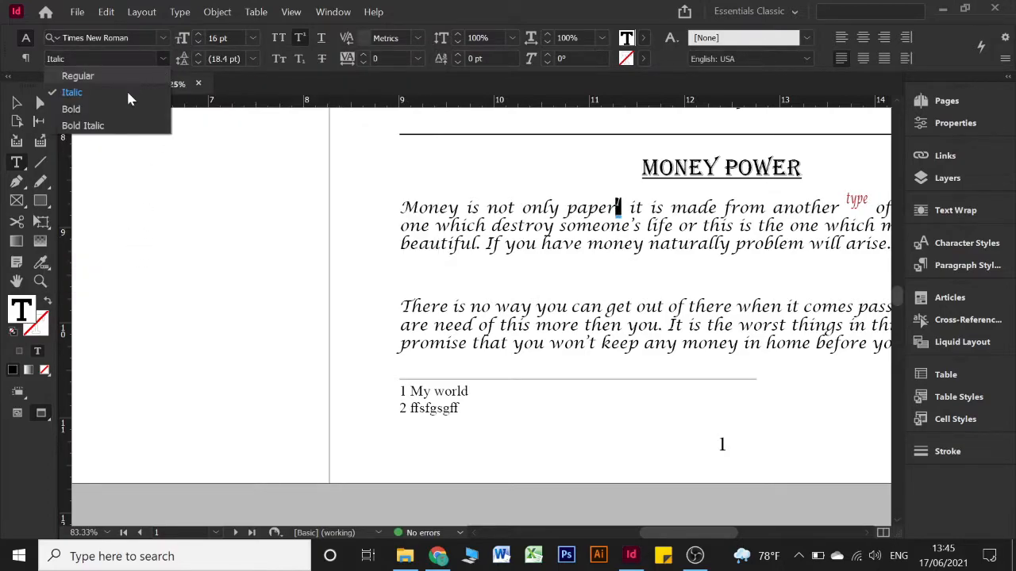
{"action": "left_click", "coordinate": [128, 76]}
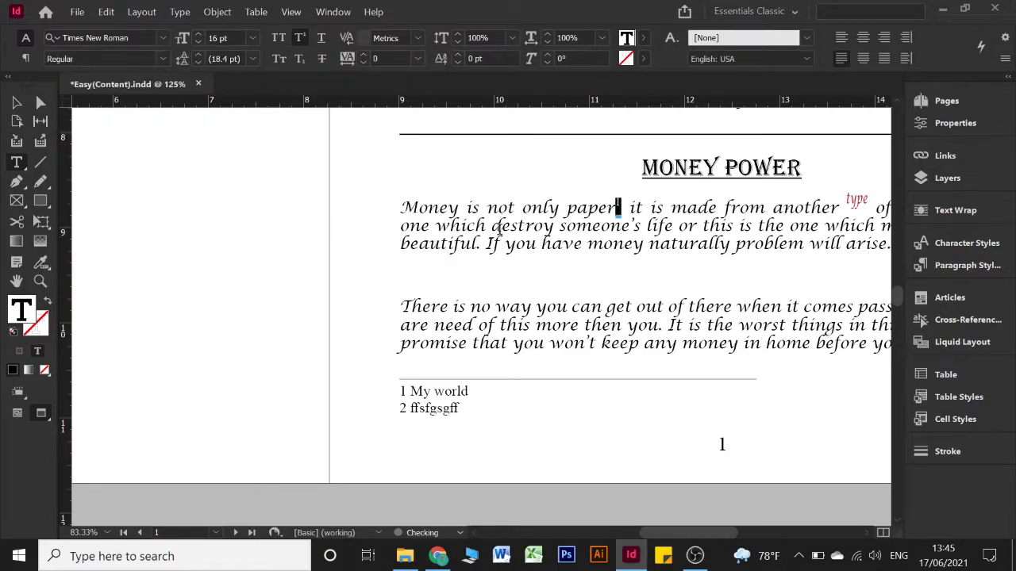
- Color the endnote reference number with the red swatch C=15 M=100 Y=100 K=0
{"action": "left_click", "coordinate": [643, 37]}
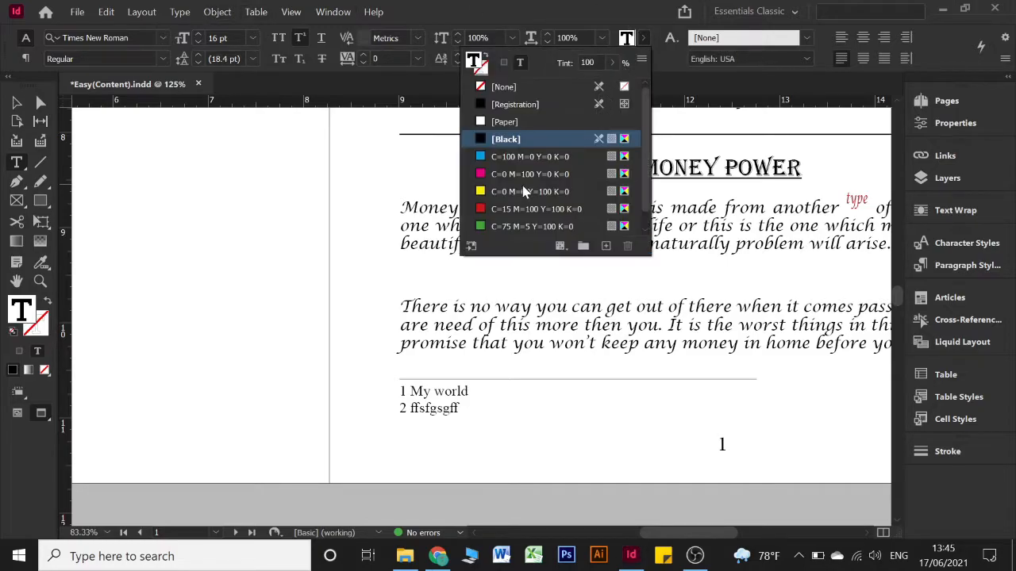
{"action": "left_click", "coordinate": [493, 207]}
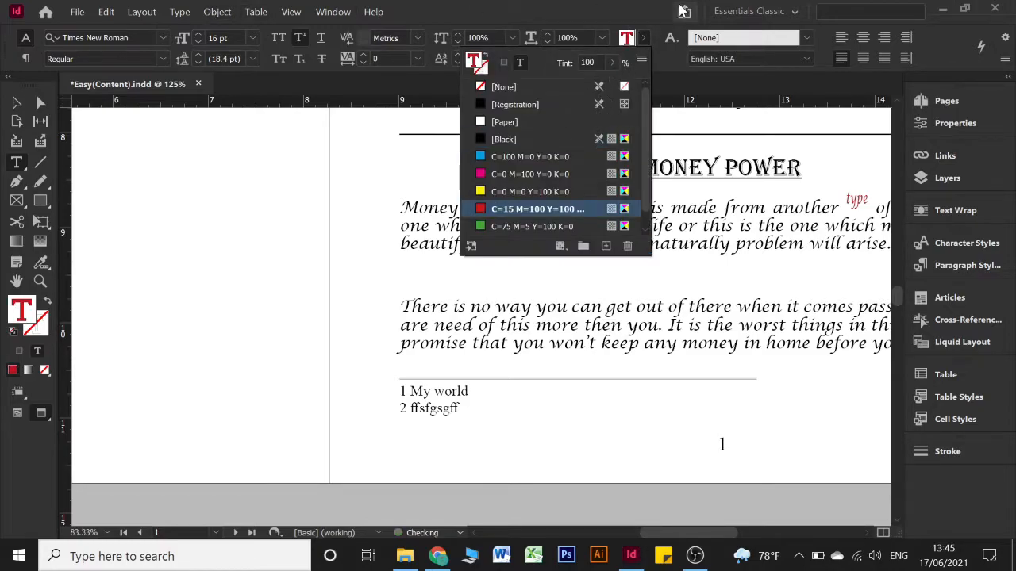
{"action": "left_click", "coordinate": [646, 40]}
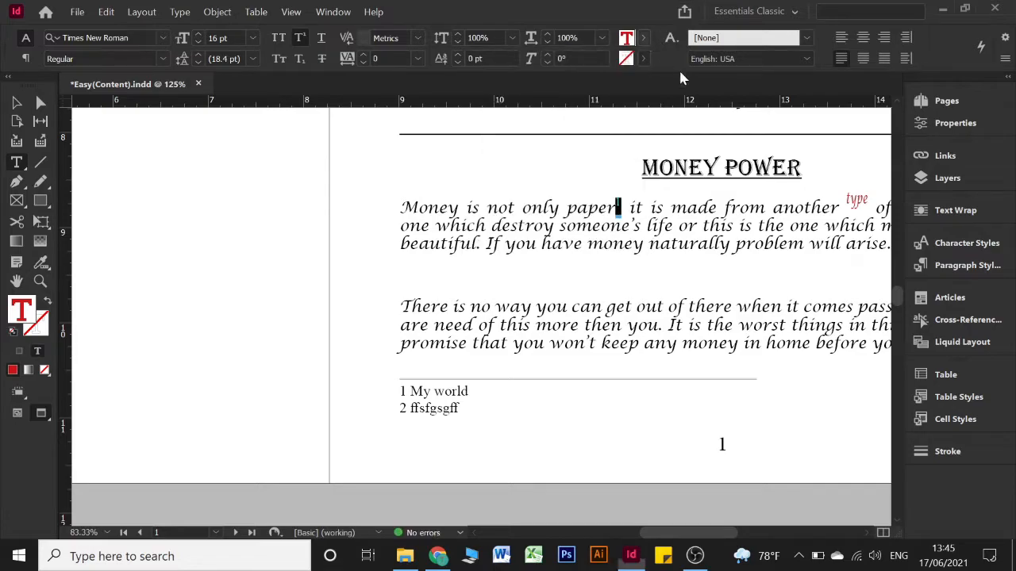
- Create a character style from the formatted endnote reference number, name it "End note Red" and apply it to the number
{"action": "left_click", "coordinate": [958, 246]}
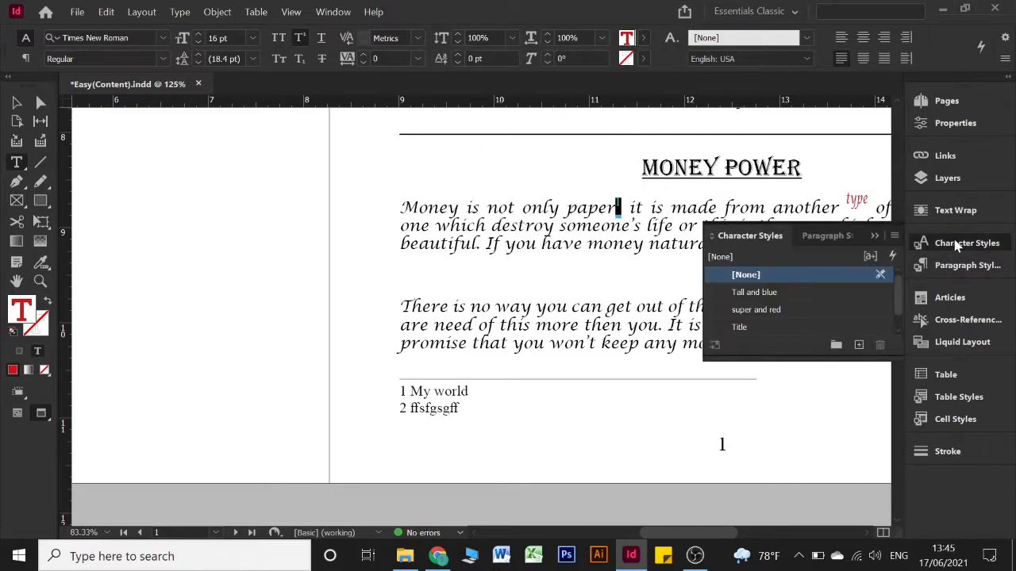
{"action": "left_click", "coordinate": [858, 347]}
{"action": "scroll", "coordinate": [778, 311], "scroll_direction": "down", "scroll_amount": 1}
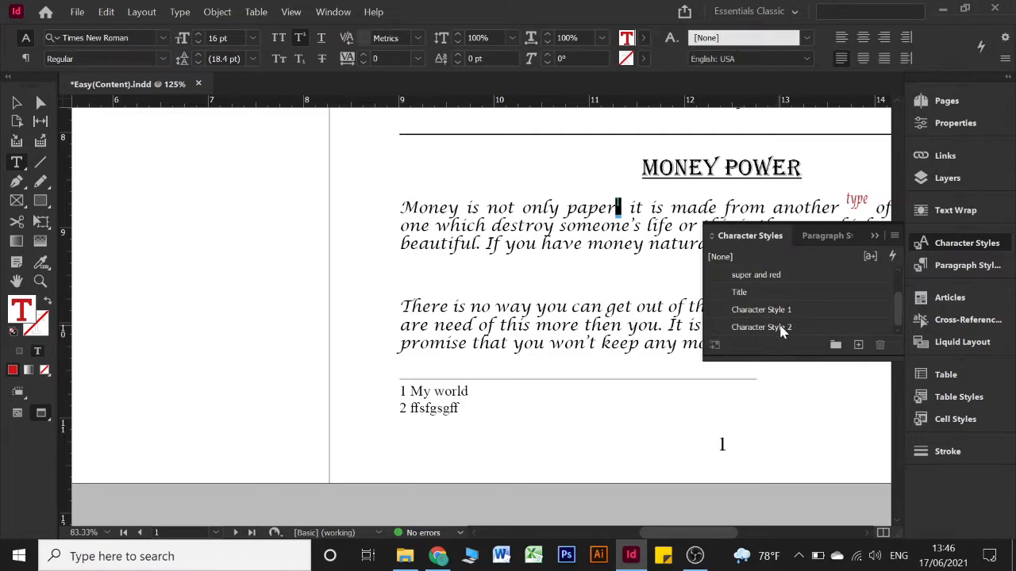
{"action": "left_click", "coordinate": [784, 327]}
{"action": "double_click", "coordinate": [784, 327]}
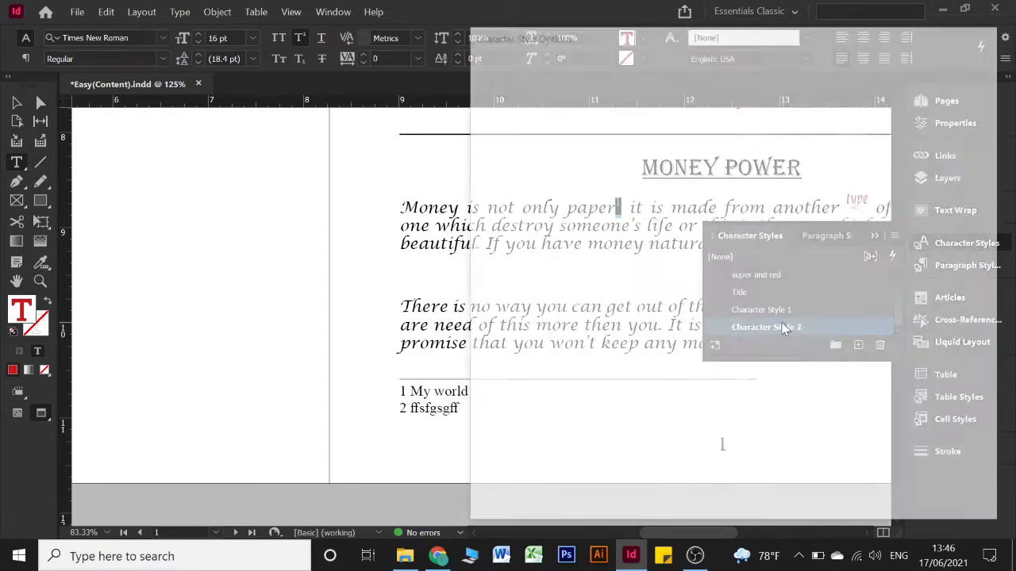
{"action": "type", "text": "End note Red"}
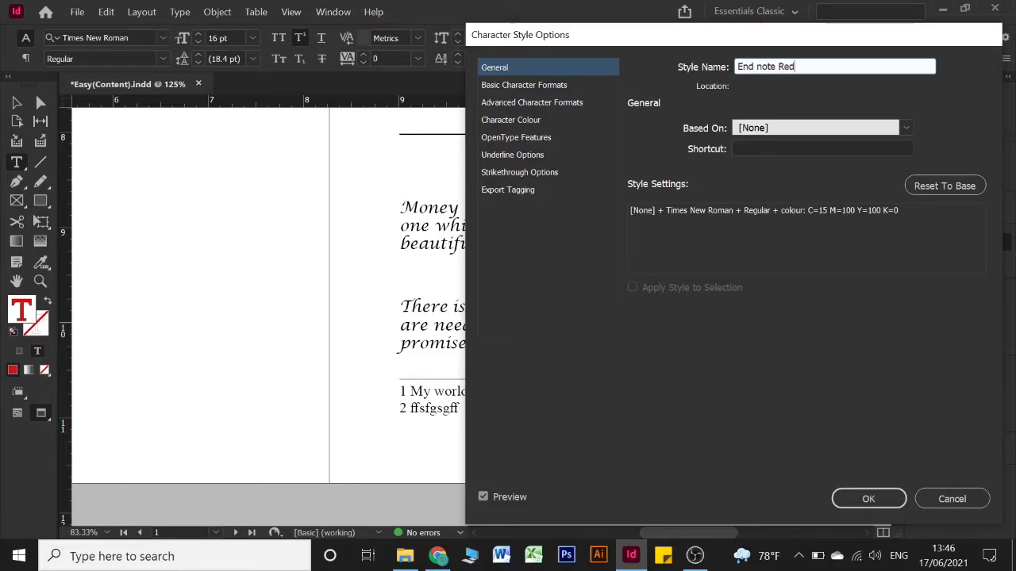
{"action": "key", "text": "Return"}
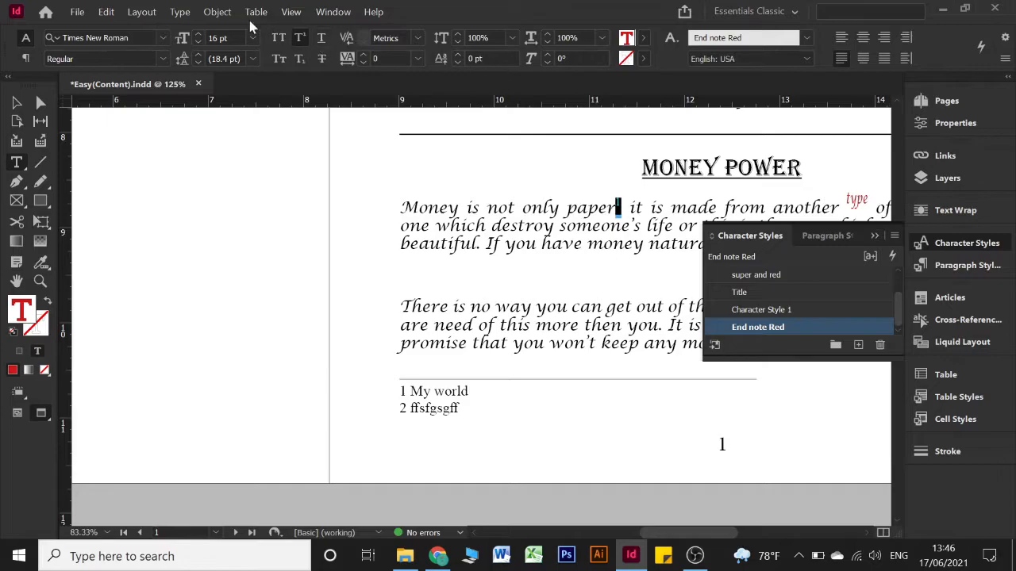
- Set the endnote title to "Index" in the document endnote options
{"action": "left_click", "coordinate": [179, 12]}
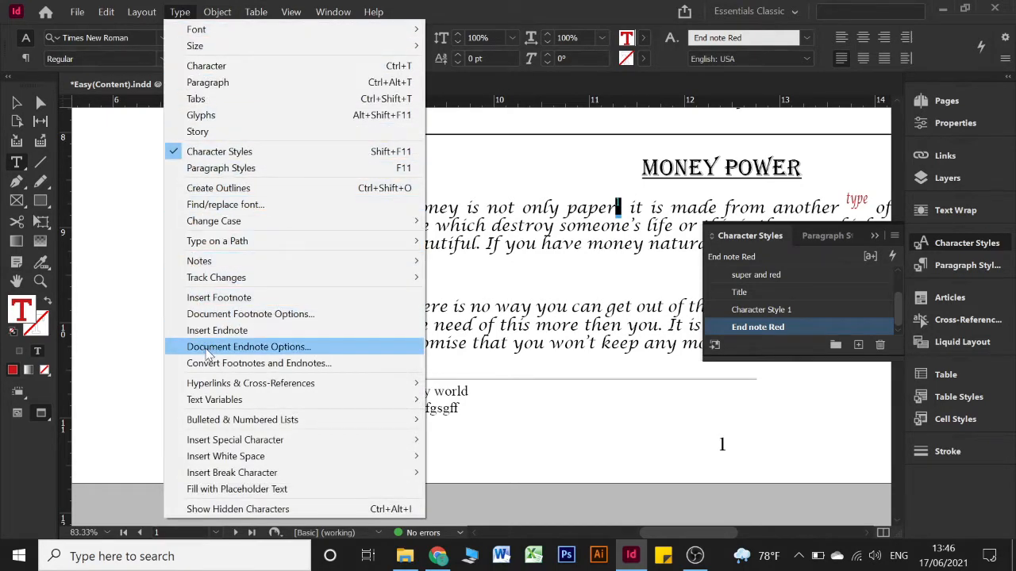
{"action": "left_click", "coordinate": [309, 354]}
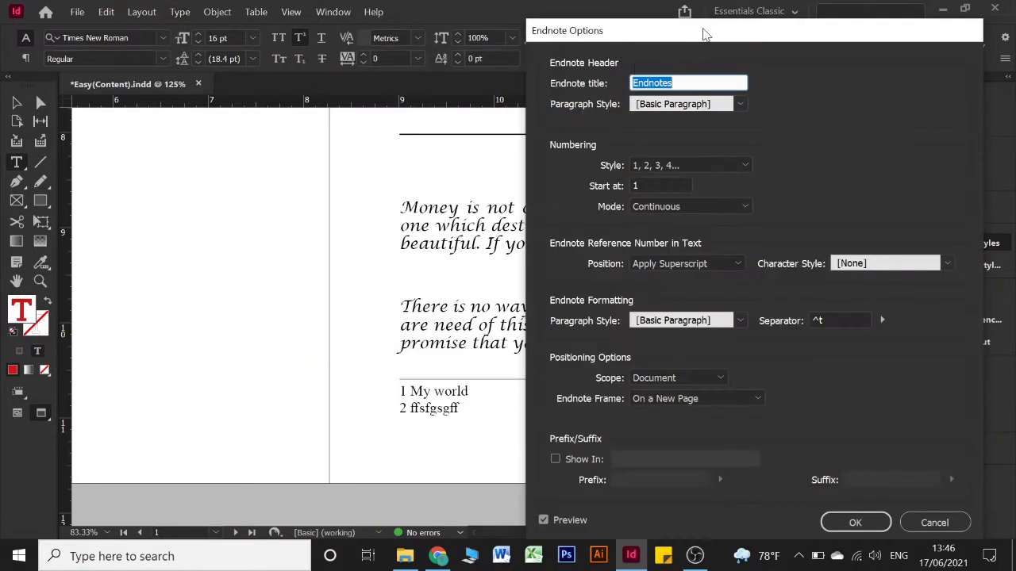
{"action": "left_click_drag", "start_coordinate": [711, 31], "coordinate": [216, 22]}
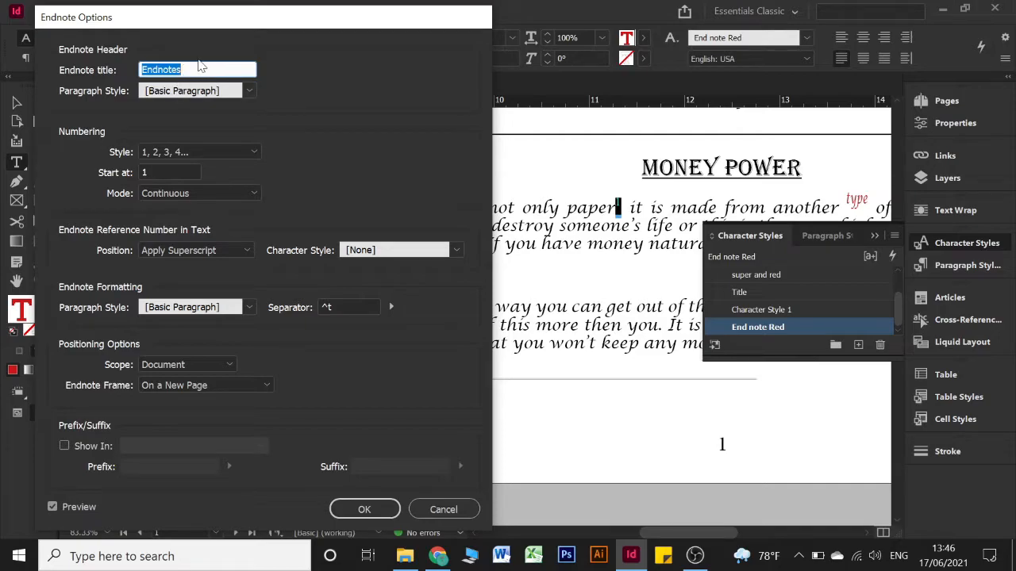
{"action": "type", "text": "Index"}
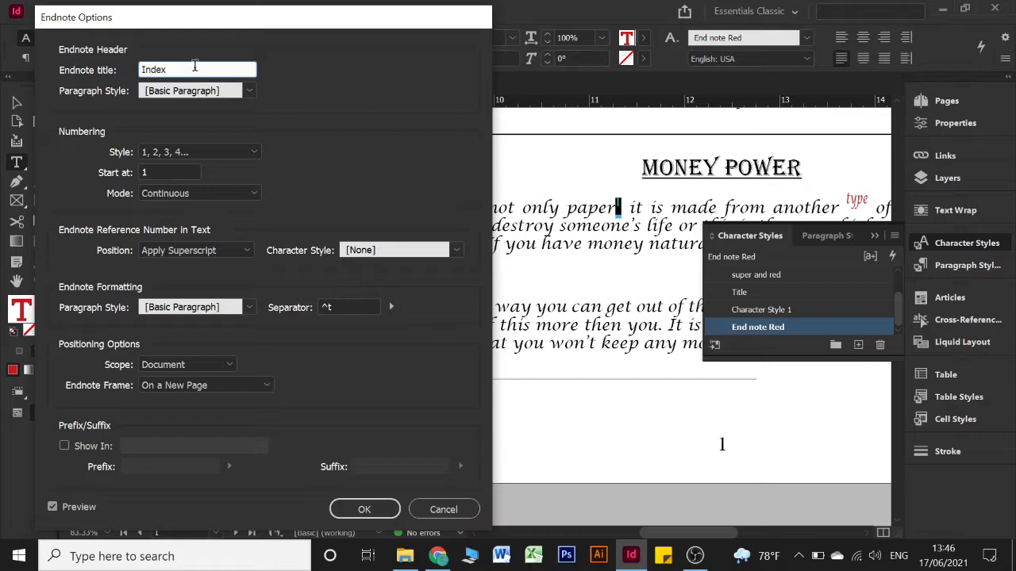
- Assign the Sub Head paragraph style to the endnote header
{"action": "left_click", "coordinate": [247, 91]}
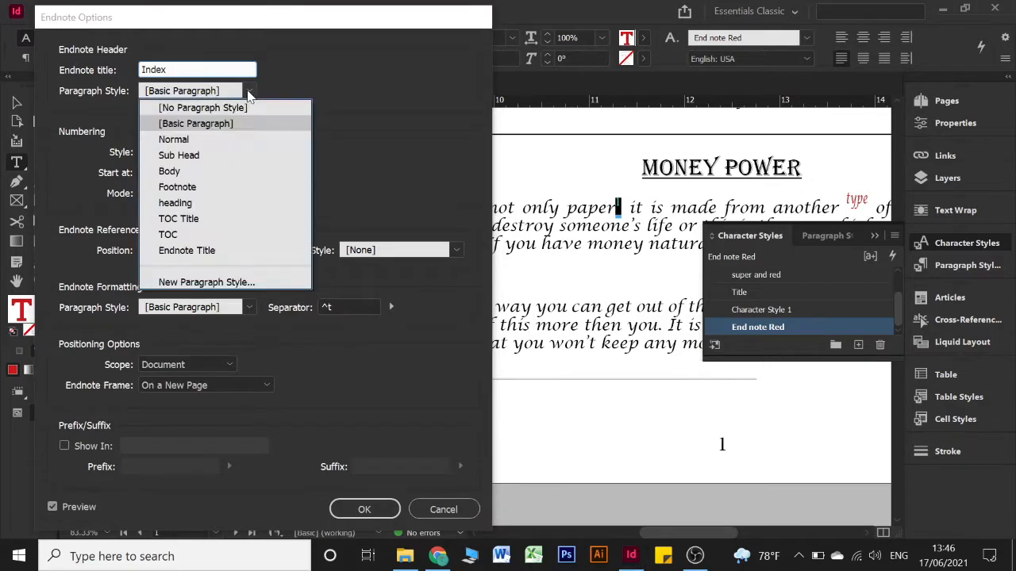
{"action": "left_click", "coordinate": [248, 91]}
{"action": "left_click", "coordinate": [248, 92]}
{"action": "left_click", "coordinate": [248, 91]}
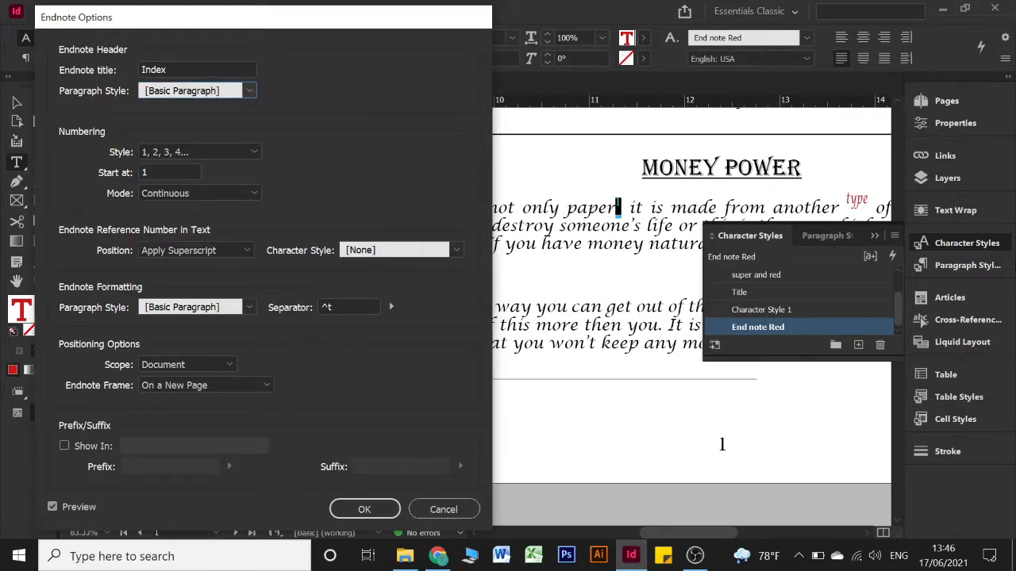
{"action": "left_click", "coordinate": [248, 91]}
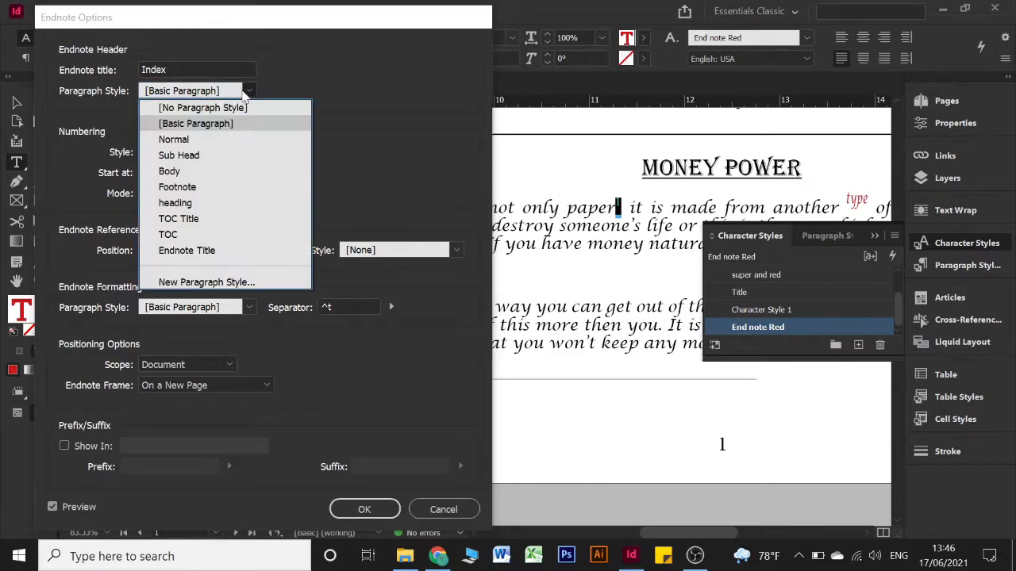
{"action": "left_click", "coordinate": [191, 157]}
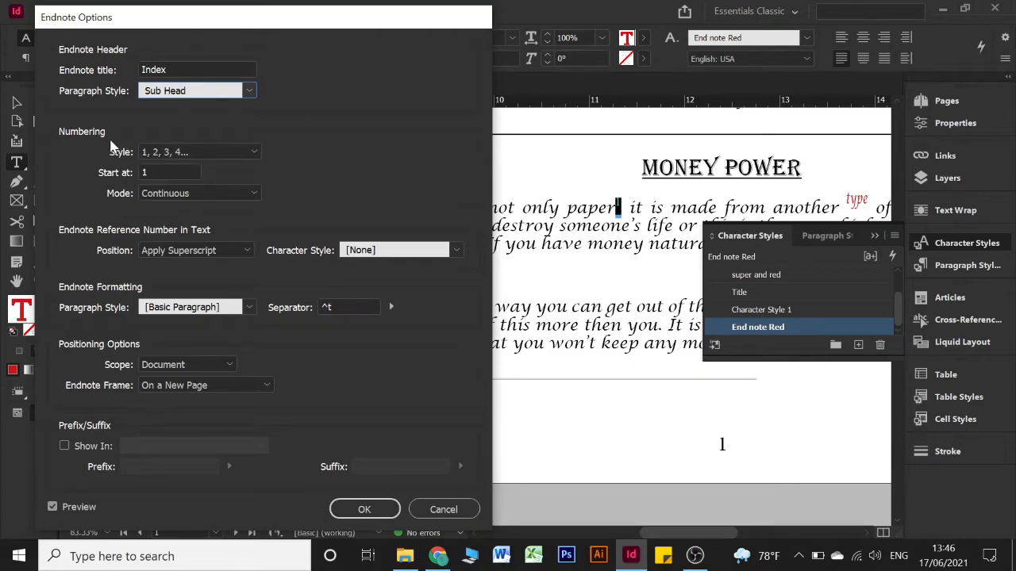
{"action": "left_click", "coordinate": [169, 154]}
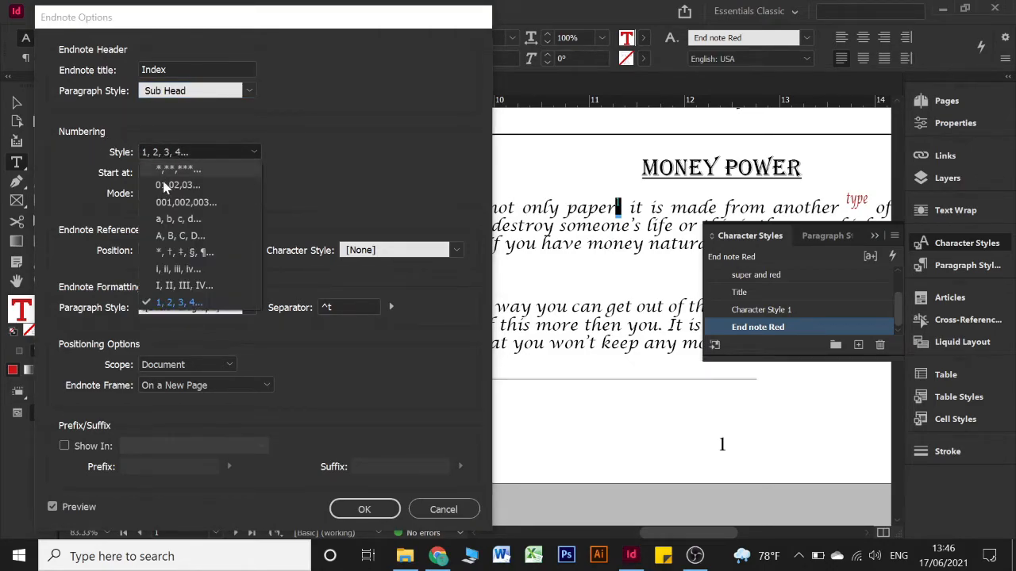
{"action": "left_click", "coordinate": [300, 164]}
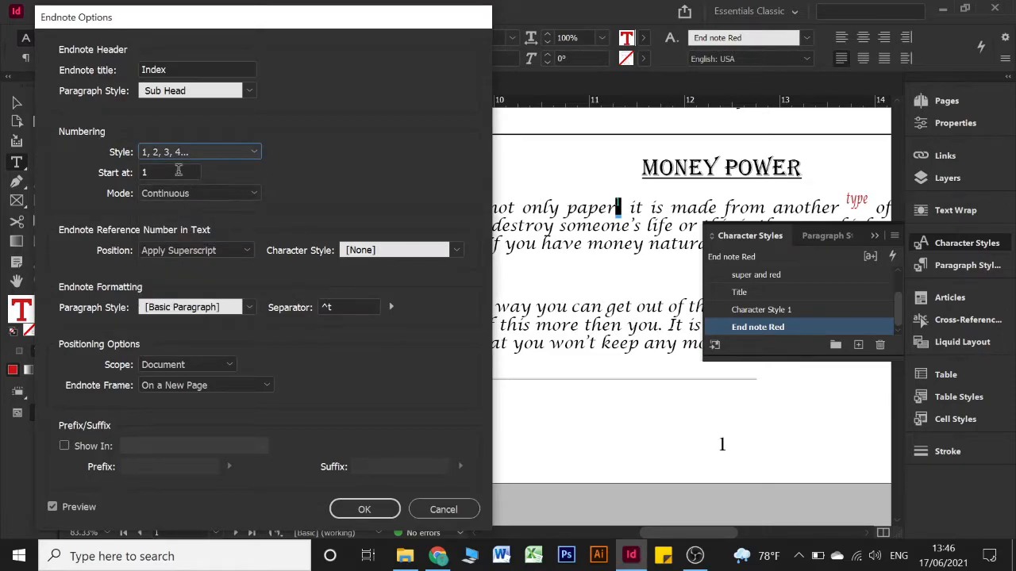
{"action": "left_click", "coordinate": [178, 170]}
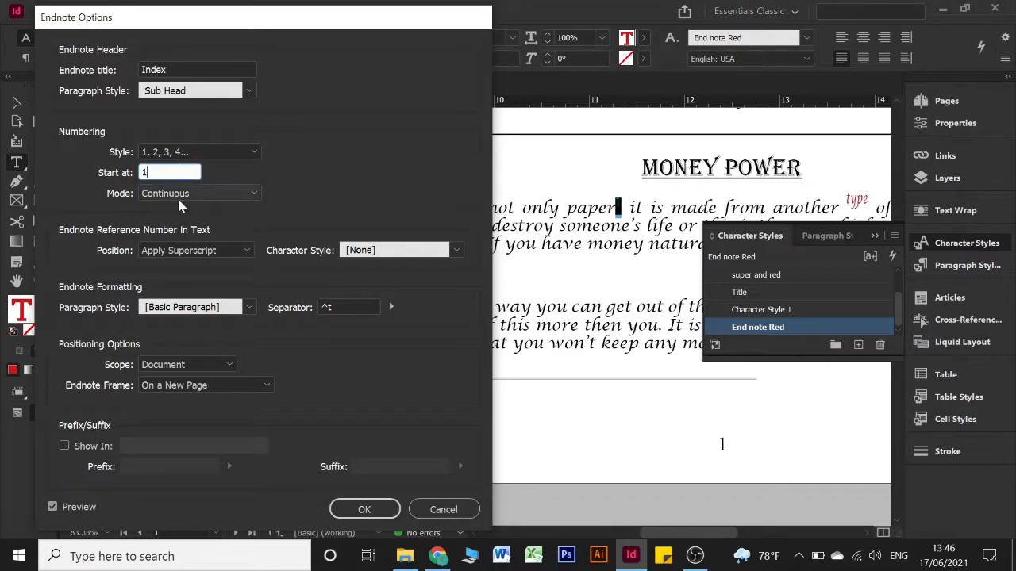
{"action": "left_click", "coordinate": [189, 197]}
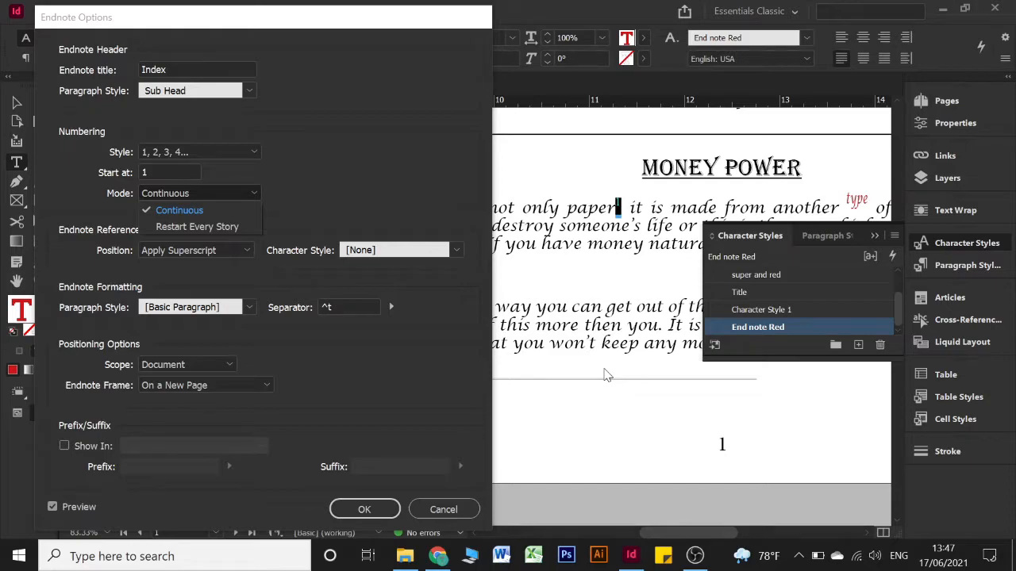
{"action": "left_click", "coordinate": [311, 176]}
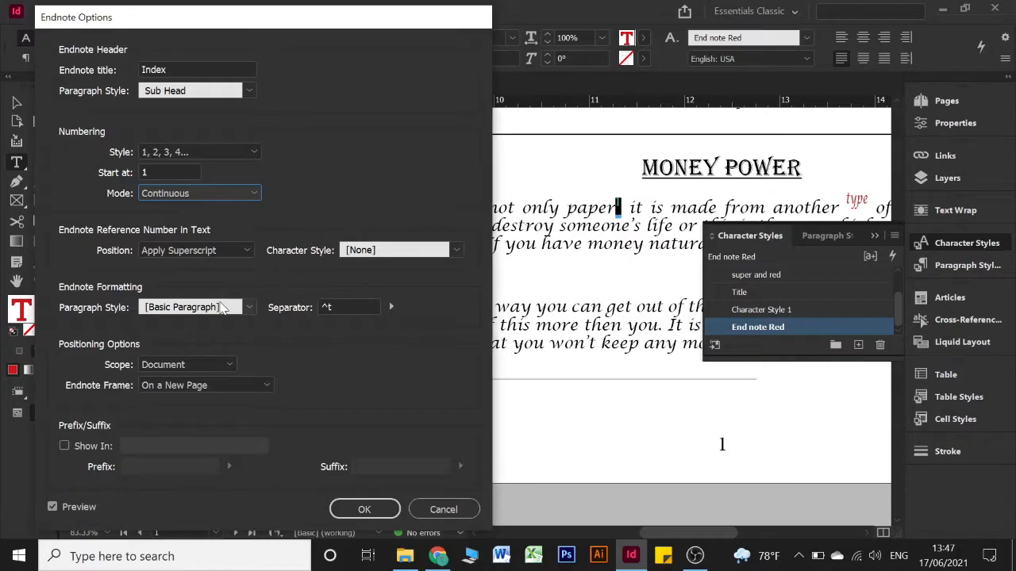
- Try the Apply Normal position for the endnote reference number and restore Apply Superscript
{"action": "left_click", "coordinate": [234, 249]}
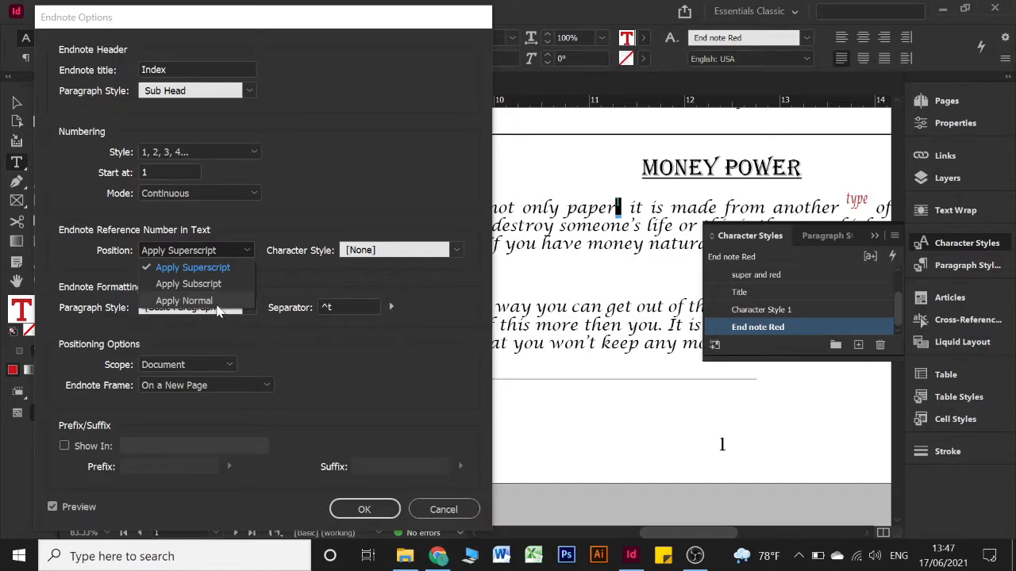
{"action": "left_click", "coordinate": [217, 302]}
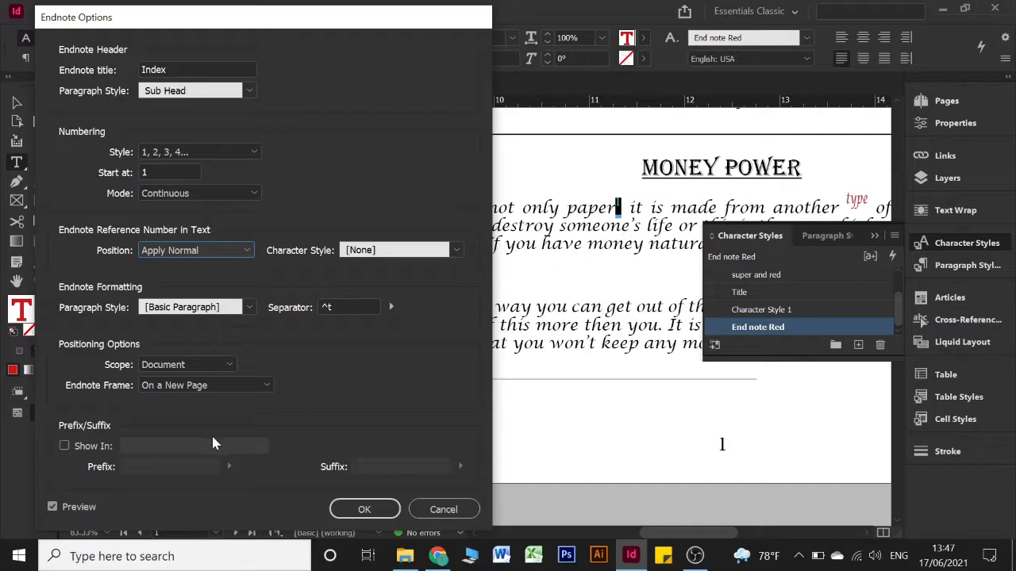
{"action": "left_click", "coordinate": [50, 505]}
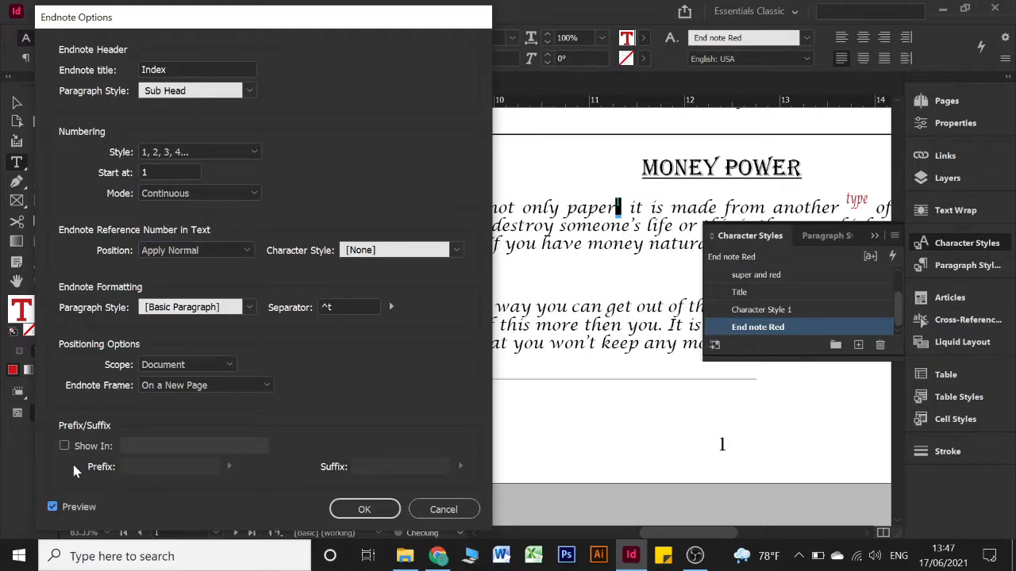
{"action": "left_click", "coordinate": [187, 251]}
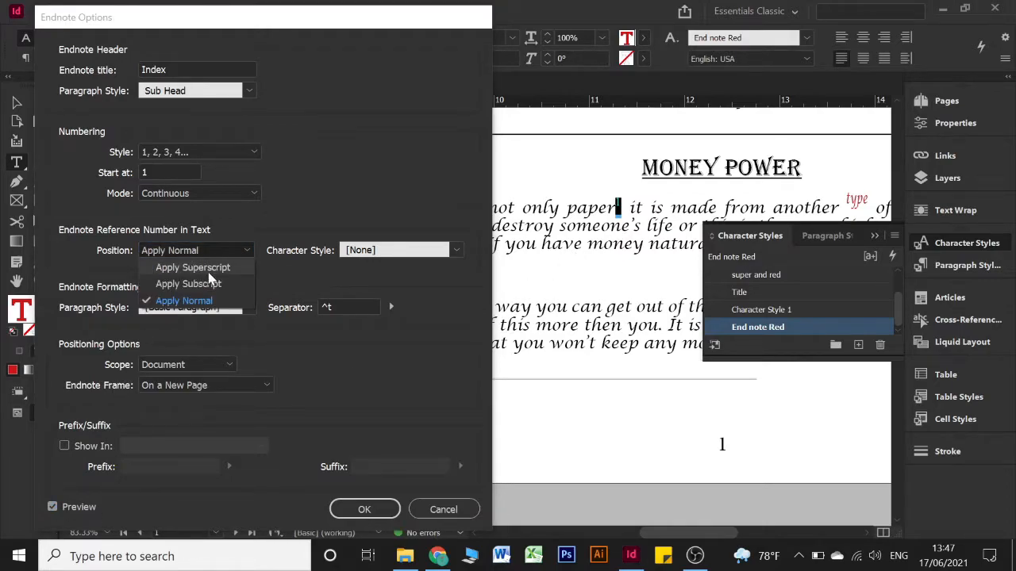
{"action": "left_click", "coordinate": [210, 271]}
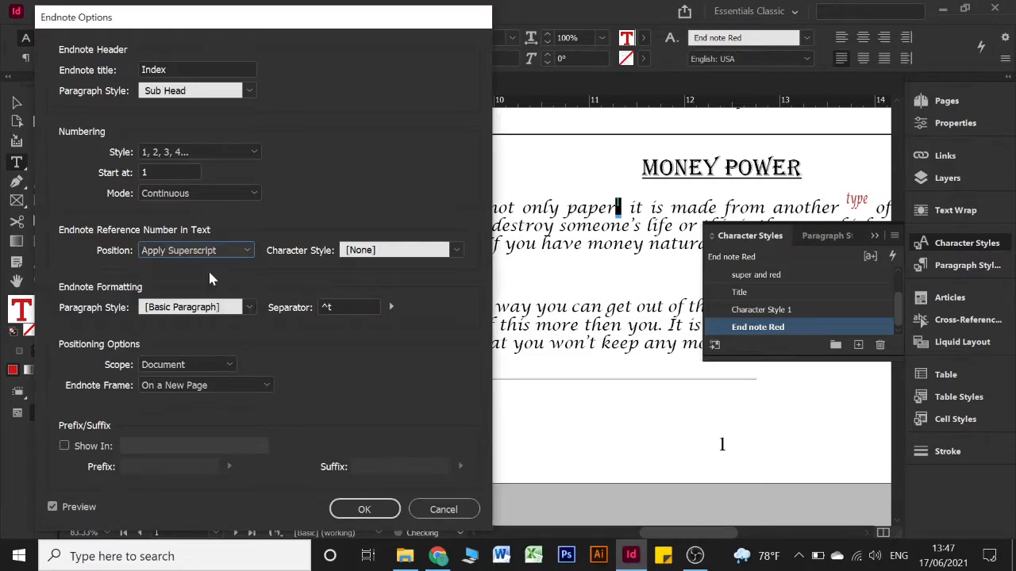
- Assign the End note Red character style to the endnote reference number and apply the document endnote options
{"action": "left_click", "coordinate": [362, 251]}
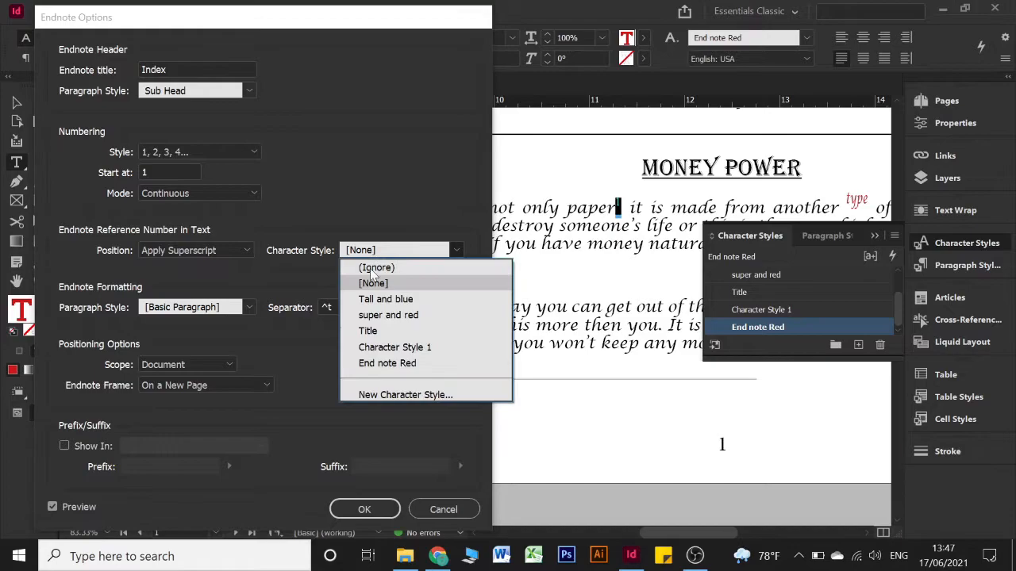
{"action": "left_click", "coordinate": [388, 362]}
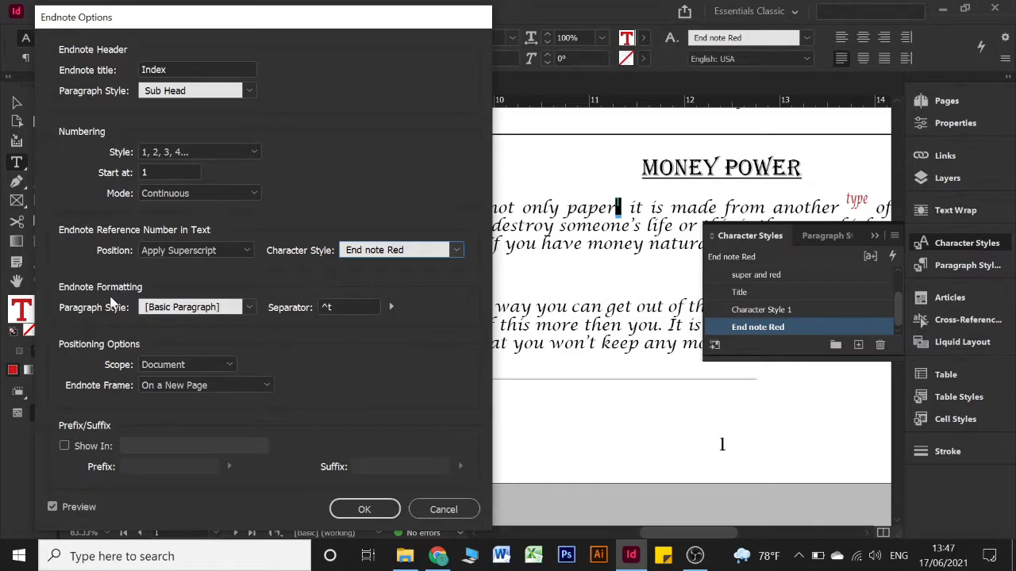
{"action": "left_click", "coordinate": [200, 309]}
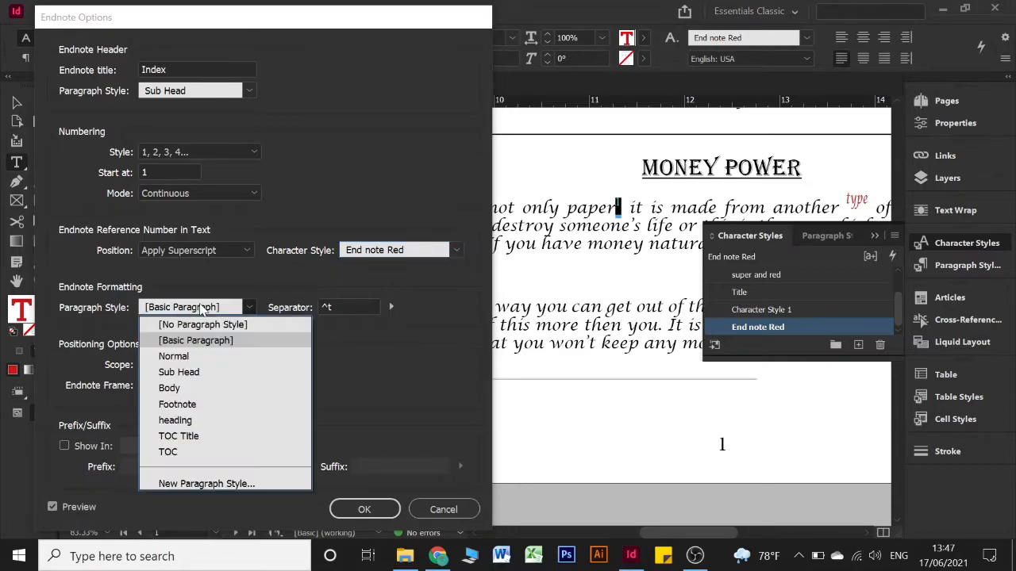
{"action": "left_click", "coordinate": [200, 308]}
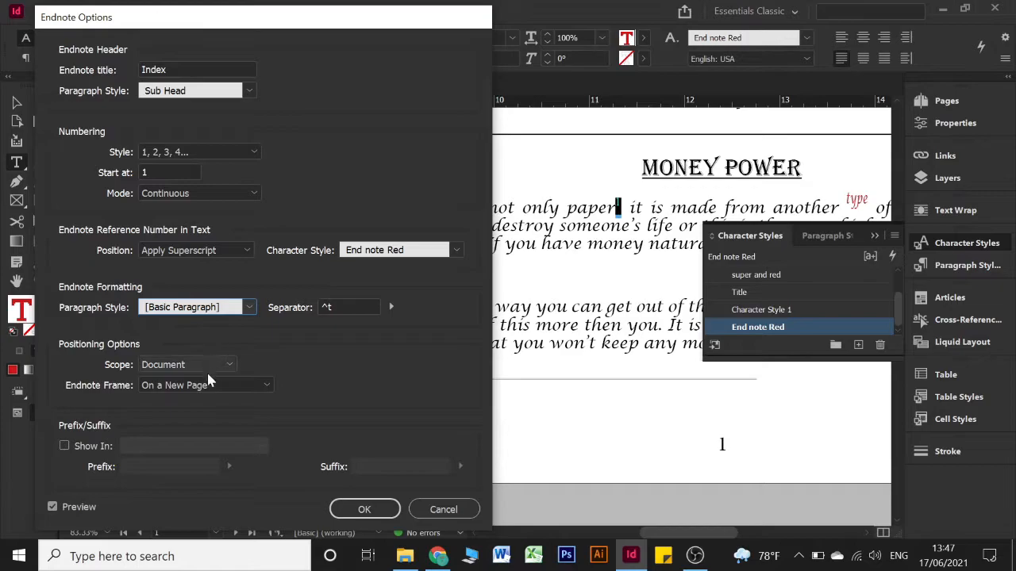
{"action": "left_click", "coordinate": [364, 509]}
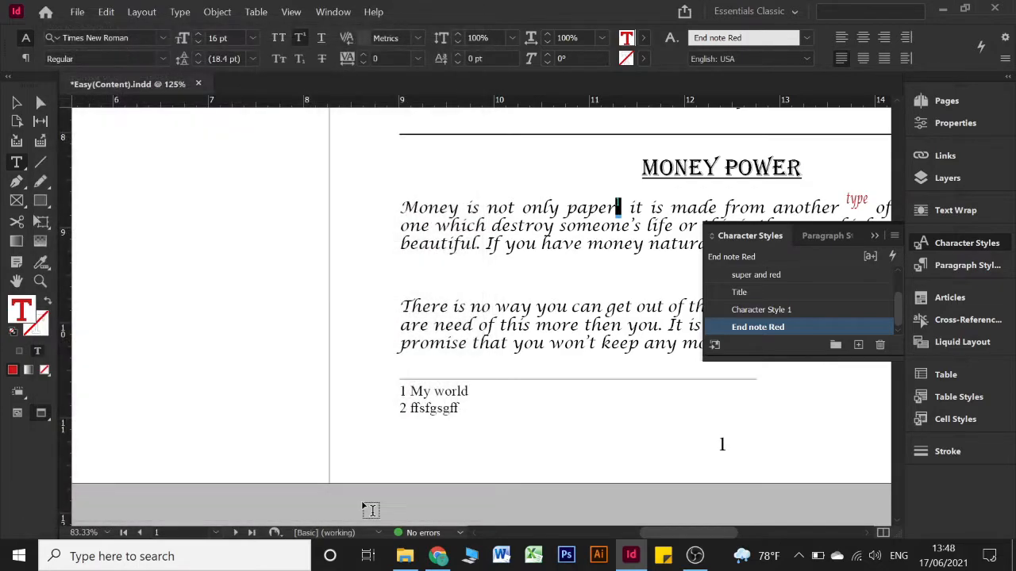
- Try inserting an endnote after the word "comes" in the second paragraph under Money Power, and undo it
{"action": "left_click", "coordinate": [564, 320]}
{"action": "scroll", "coordinate": [568, 325], "scroll_direction": "down", "scroll_amount": 8}
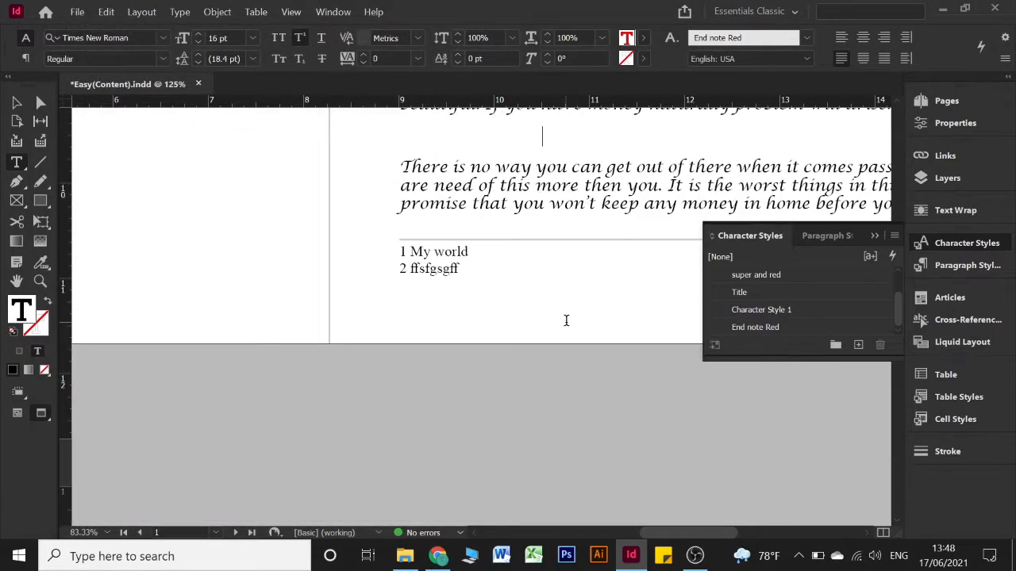
{"action": "scroll", "coordinate": [571, 329], "scroll_direction": "down", "scroll_amount": 10}
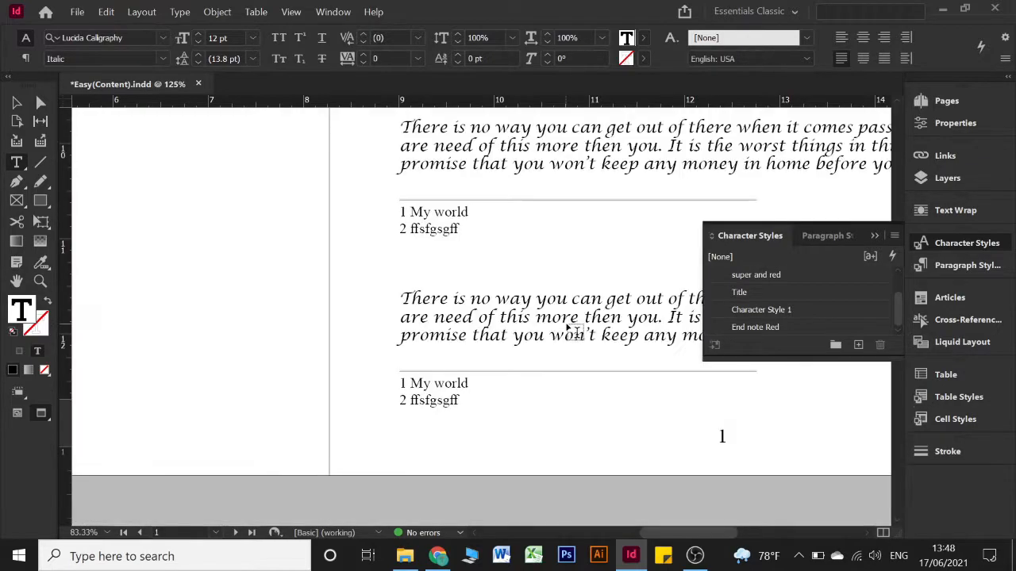
{"action": "scroll", "coordinate": [566, 321], "scroll_direction": "right", "scroll_amount": 5}
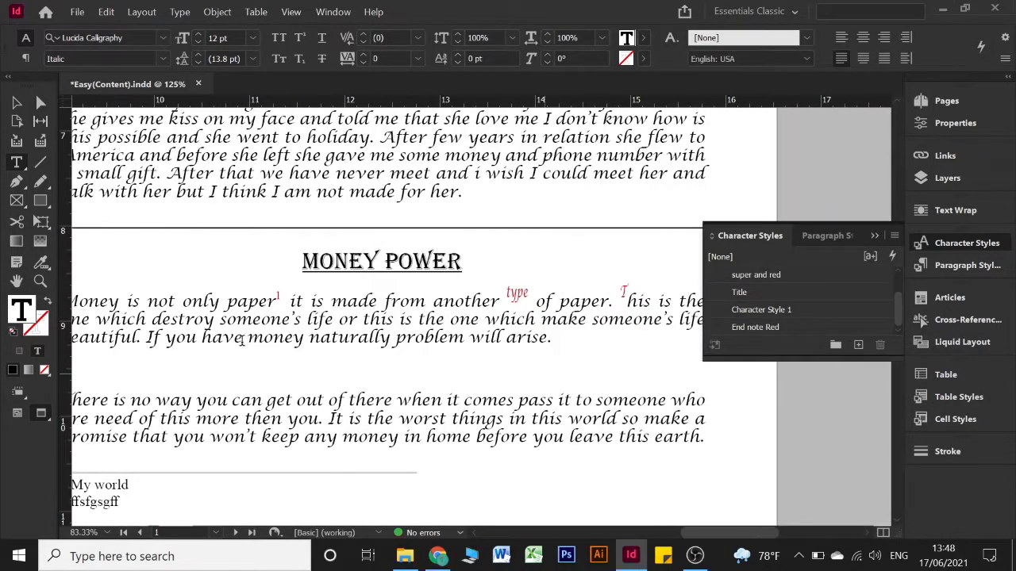
{"action": "left_click", "coordinate": [281, 301]}
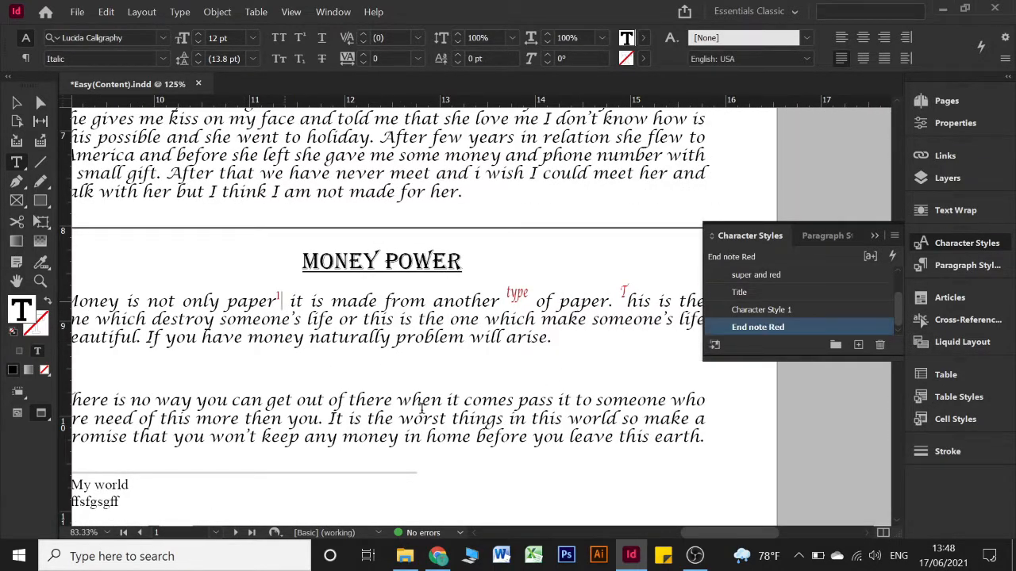
{"action": "left_click", "coordinate": [518, 401]}
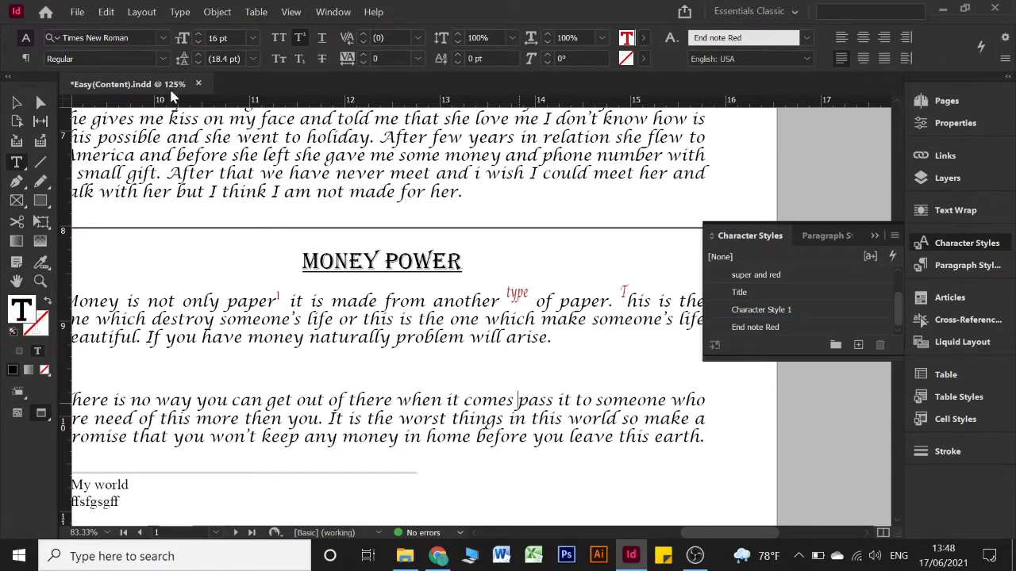
{"action": "left_click", "coordinate": [179, 13]}
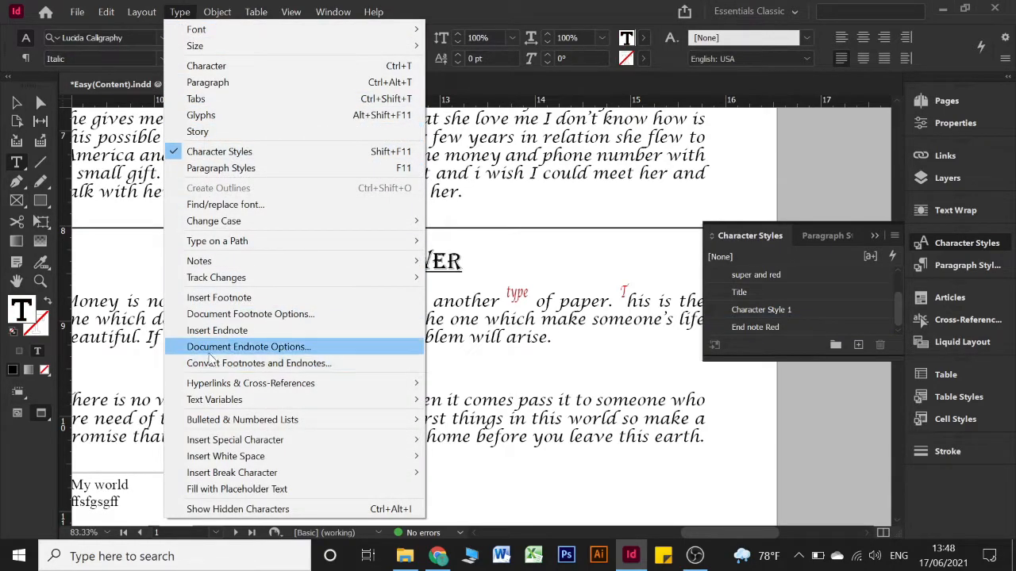
{"action": "left_click", "coordinate": [235, 334]}
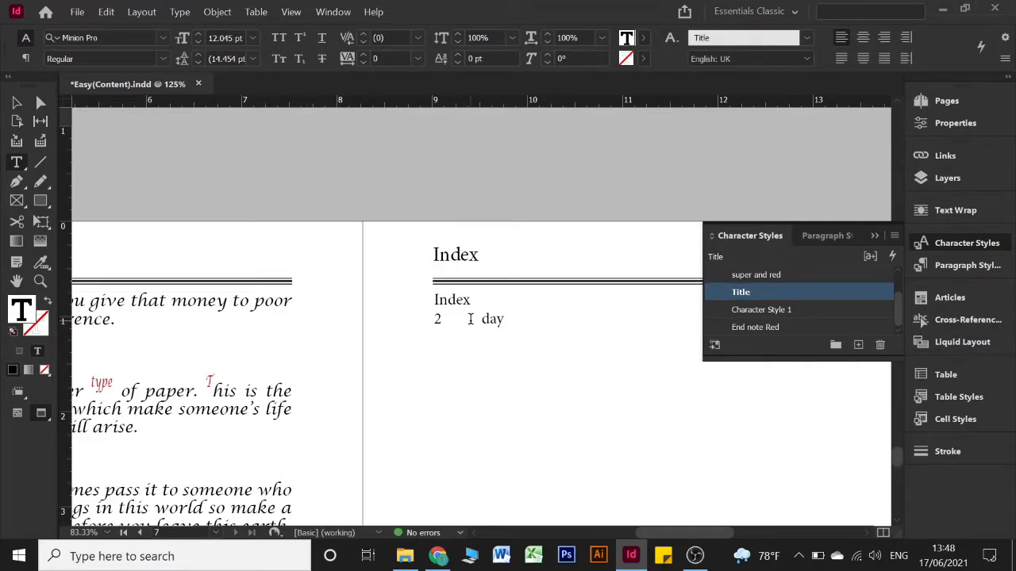
{"action": "key", "text": "ctrl+z"}
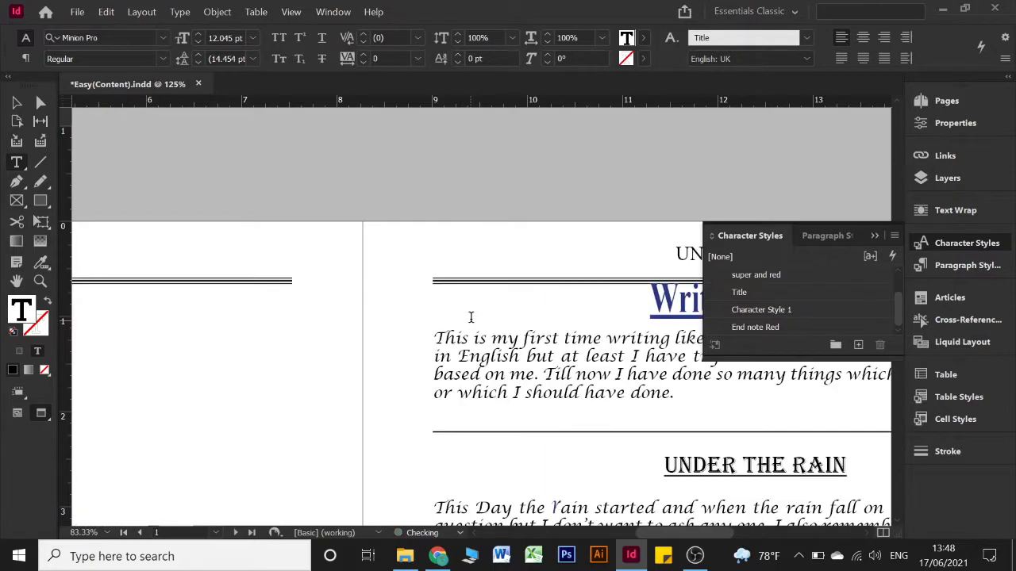
- Find the endnote page after the Coin Power section and examine the Index endnote text there
{"action": "scroll", "coordinate": [516, 364], "scroll_direction": "down", "scroll_amount": 3}
{"action": "scroll", "coordinate": [516, 364], "scroll_direction": "down", "scroll_amount": 10}
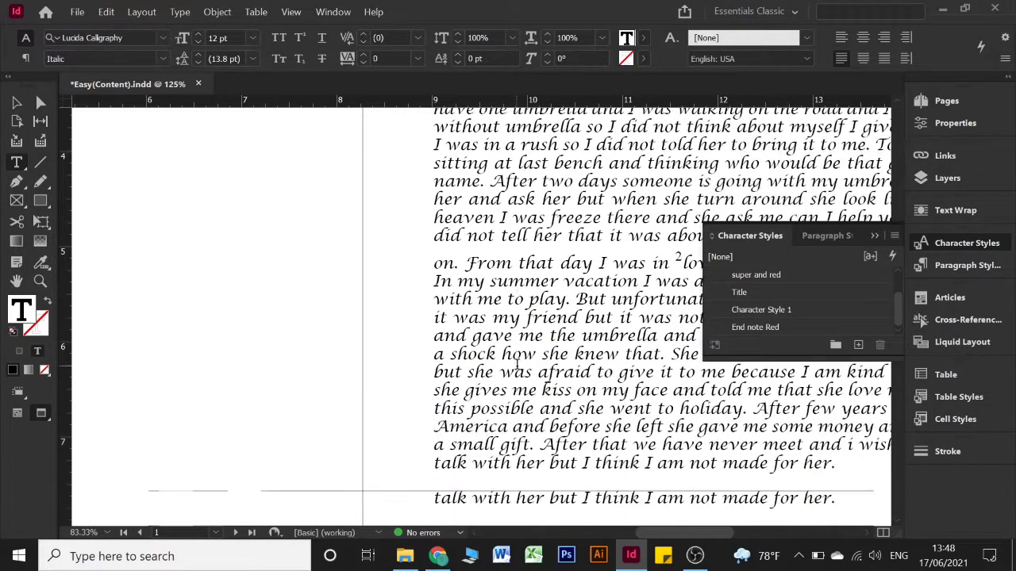
{"action": "scroll", "coordinate": [517, 364], "scroll_direction": "down", "scroll_amount": 12}
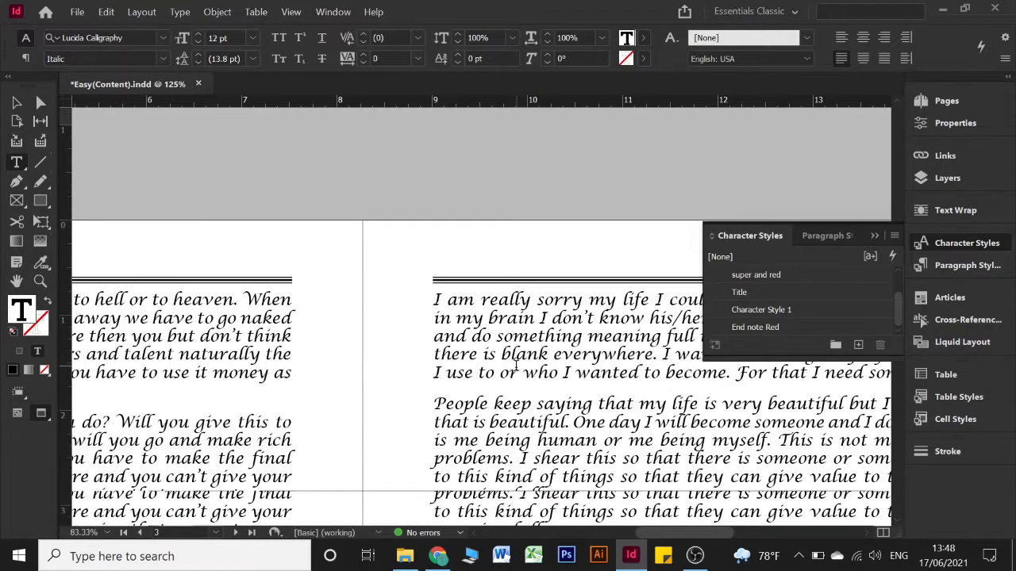
{"action": "scroll", "coordinate": [516, 364], "scroll_direction": "down", "scroll_amount": 12}
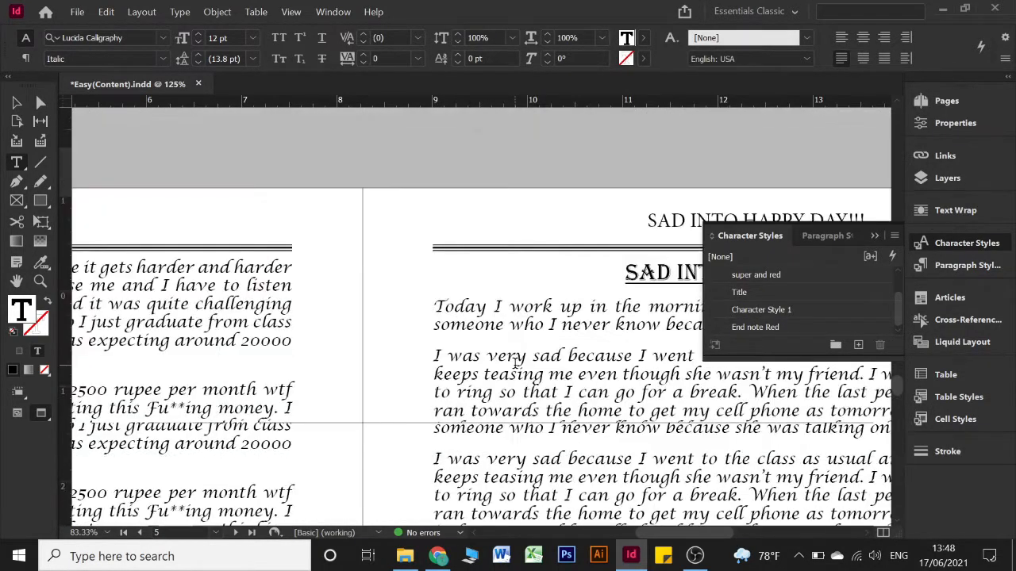
{"action": "scroll", "coordinate": [514, 363], "scroll_direction": "down", "scroll_amount": 1, "text": "alt"}
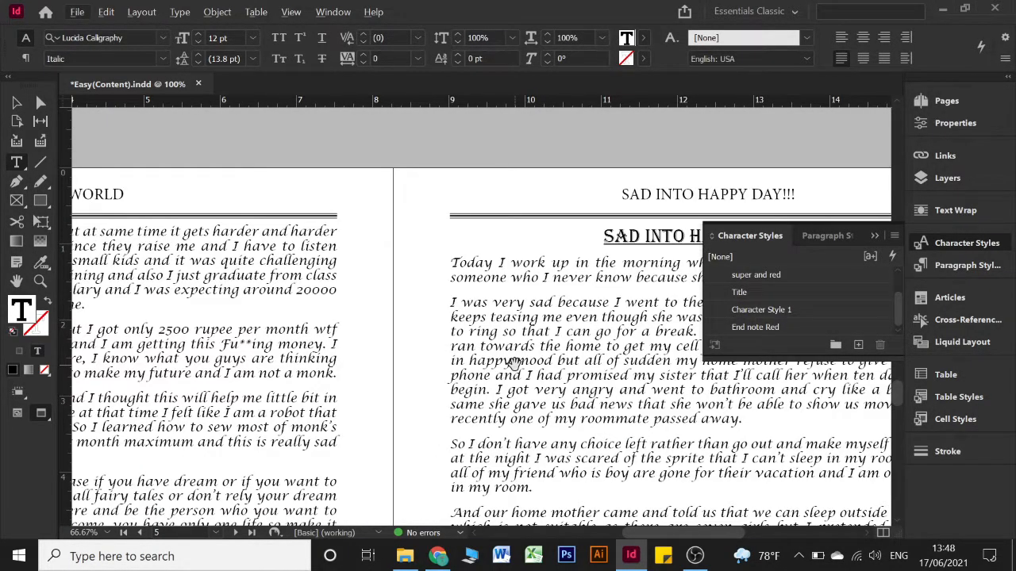
{"action": "scroll", "coordinate": [514, 362], "scroll_direction": "down", "scroll_amount": 1, "text": "alt"}
{"action": "scroll", "coordinate": [514, 363], "scroll_direction": "down", "scroll_amount": 10}
{"action": "scroll", "coordinate": [515, 363], "scroll_direction": "down", "scroll_amount": 4}
{"action": "scroll", "coordinate": [516, 363], "scroll_direction": "up", "scroll_amount": 3}
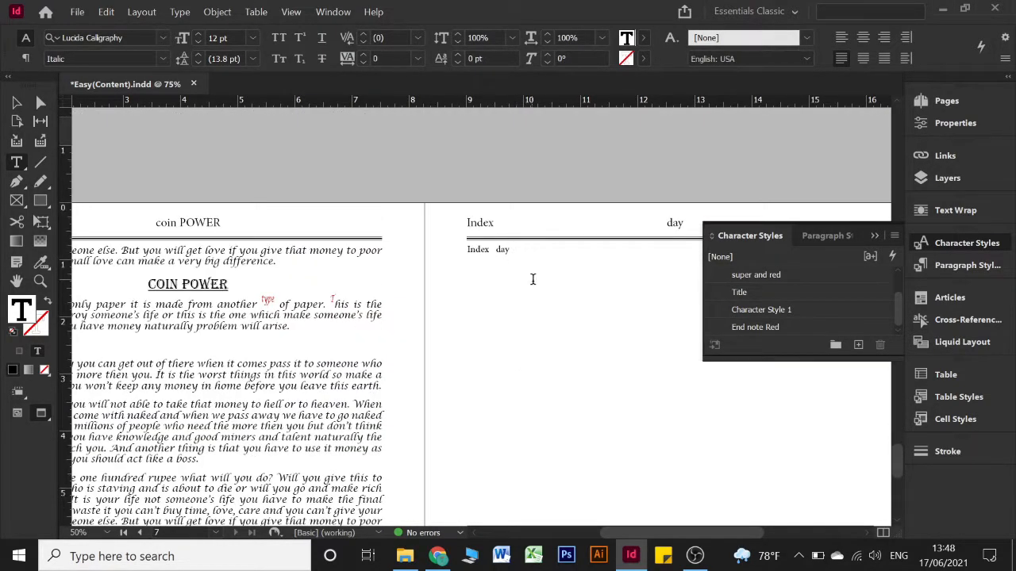
{"action": "left_click", "coordinate": [532, 279]}
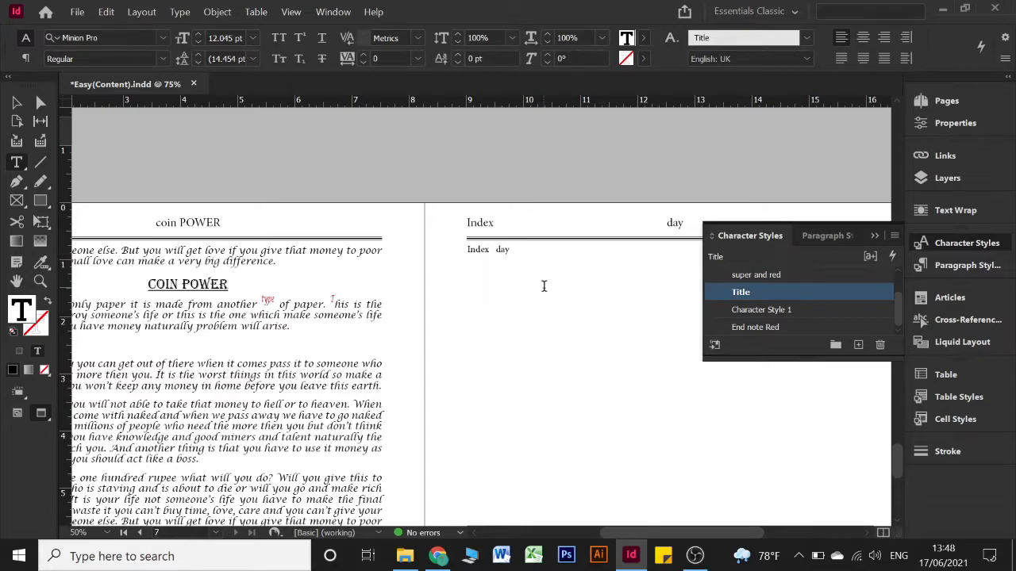
{"action": "key", "text": "Return"}
- Delete the endnote reference number after the word "paper" in the first paragraph under Money Power on page 1
{"action": "scroll", "coordinate": [553, 281], "scroll_direction": "up", "scroll_amount": 10}
{"action": "scroll", "coordinate": [553, 292], "scroll_direction": "up", "scroll_amount": 6}
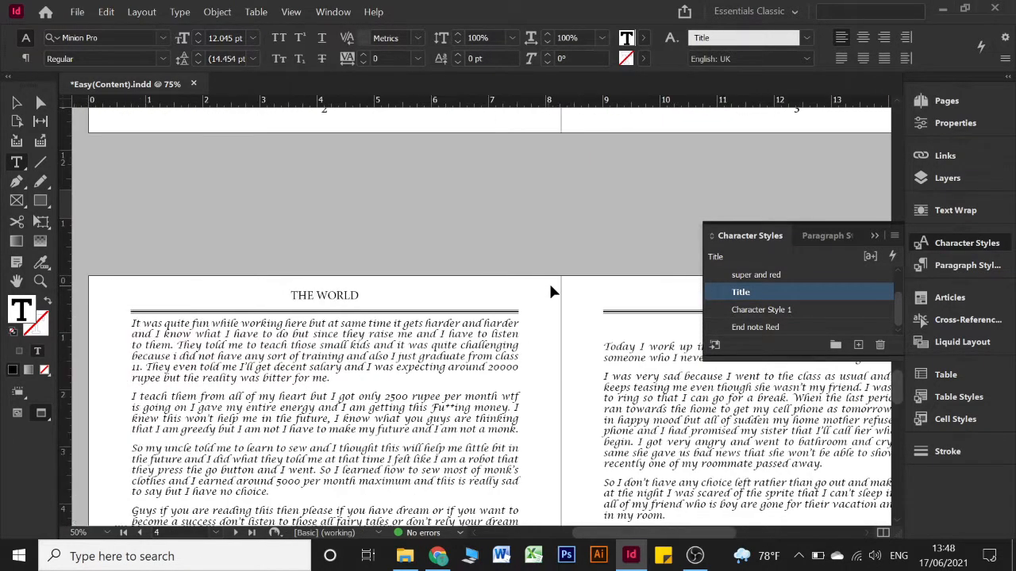
{"action": "scroll", "coordinate": [553, 292], "scroll_direction": "right", "scroll_amount": 5}
{"action": "scroll", "coordinate": [553, 292], "scroll_direction": "up", "scroll_amount": 5}
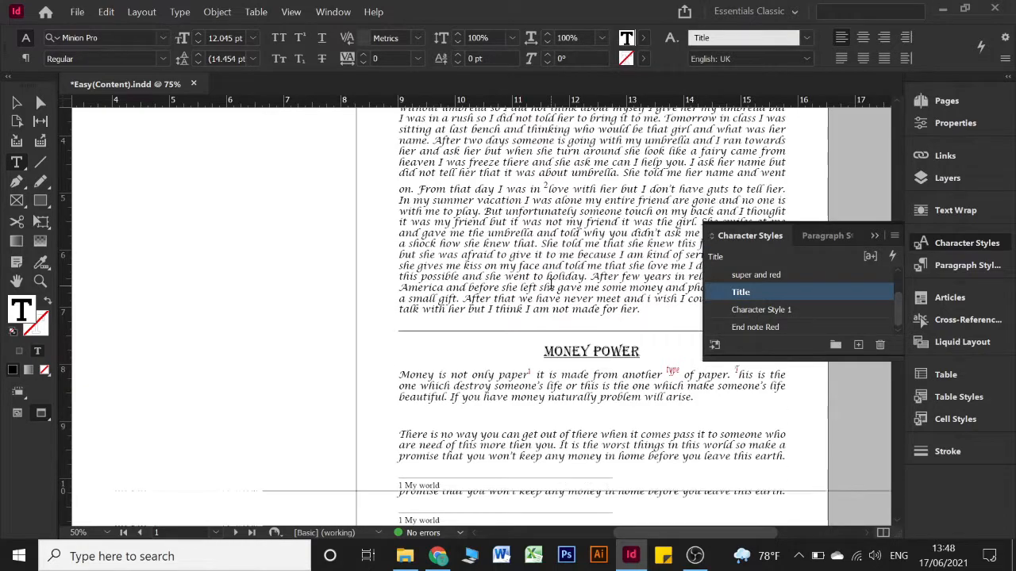
{"action": "scroll", "coordinate": [551, 283], "scroll_direction": "down", "scroll_amount": 2}
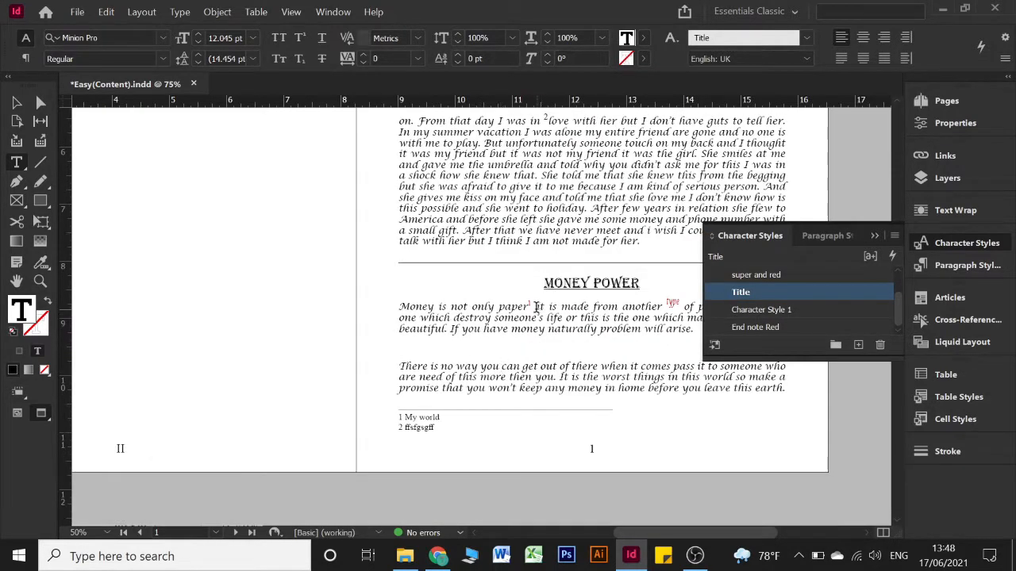
{"action": "left_click", "coordinate": [536, 310]}
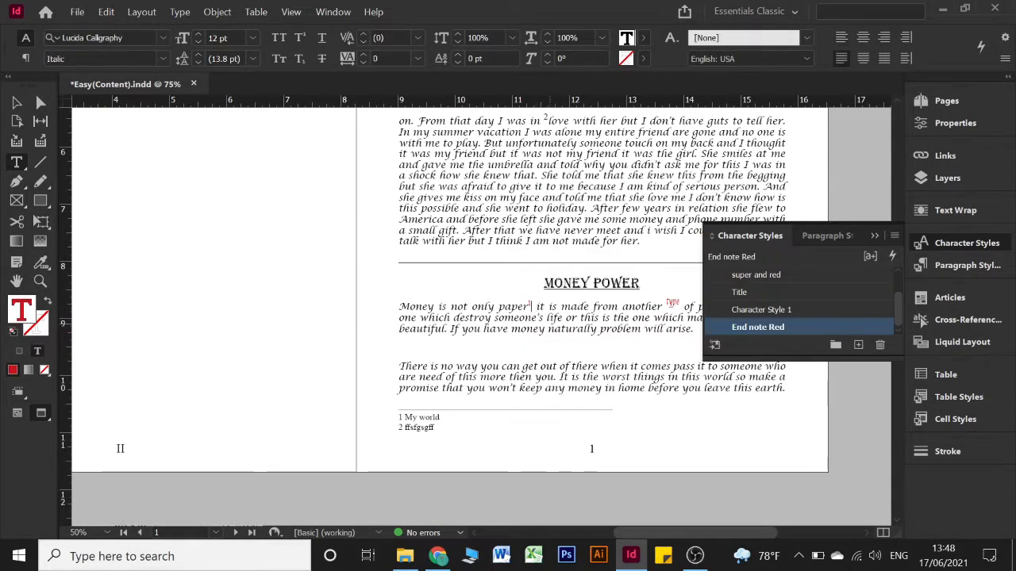
{"action": "key", "text": "BackSpace"}
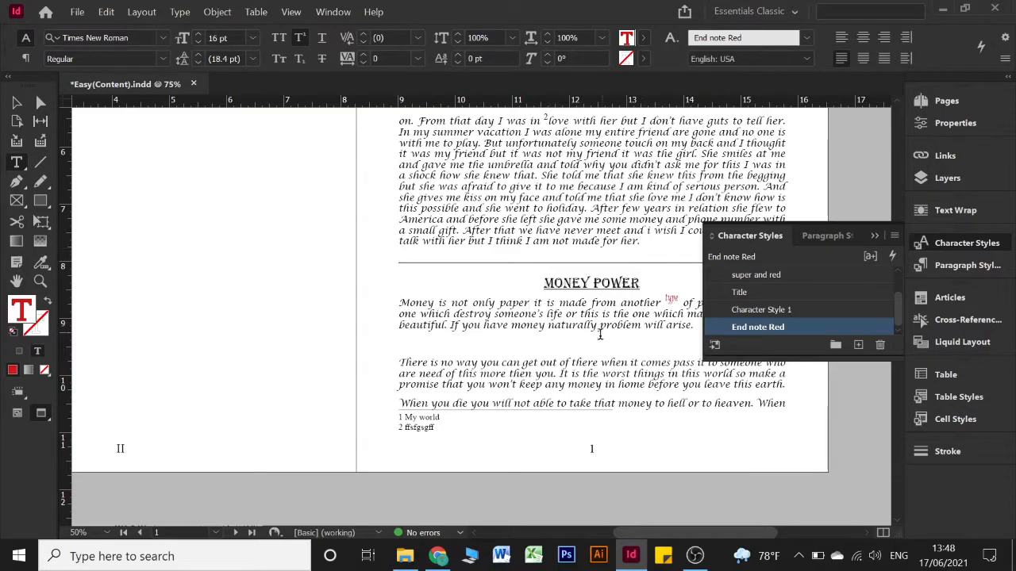
{"action": "scroll", "coordinate": [598, 334], "scroll_direction": "right", "scroll_amount": 2}
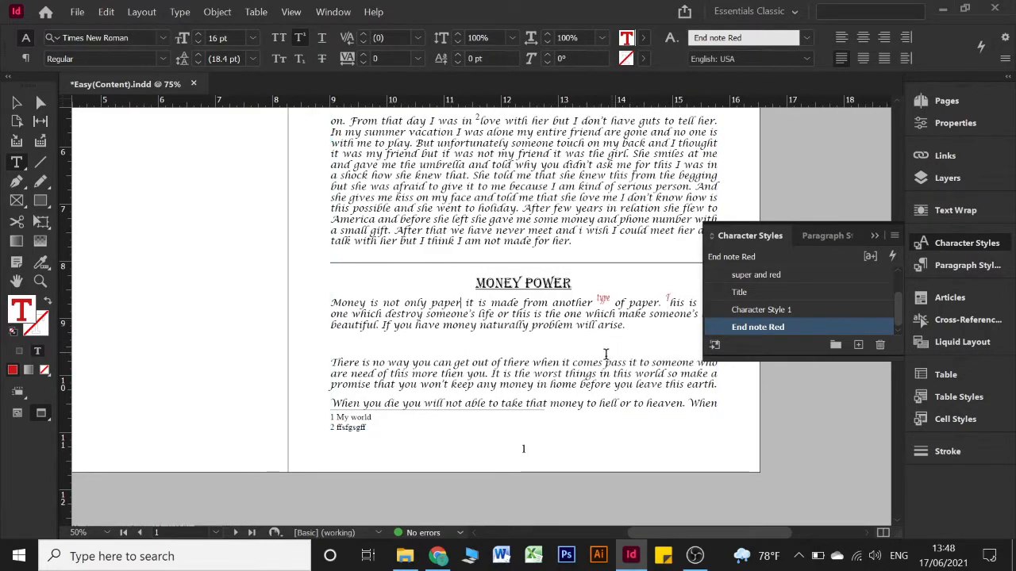
- Insert an endnote on the word "pass" in the second paragraph under Money Power with the text "He is happy."
{"action": "left_click", "coordinate": [607, 361]}
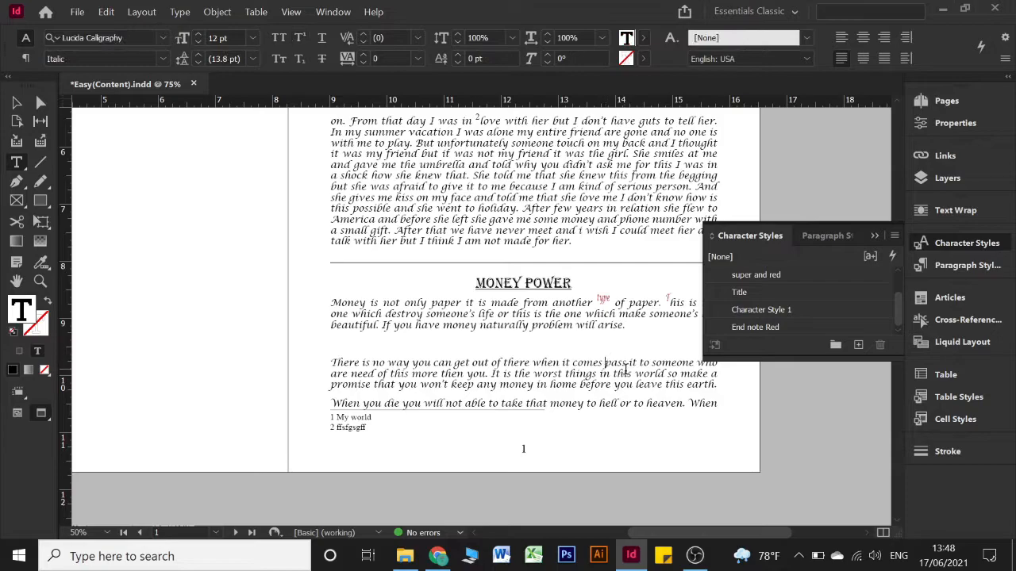
{"action": "left_click_drag", "start_coordinate": [607, 362], "coordinate": [623, 363]}
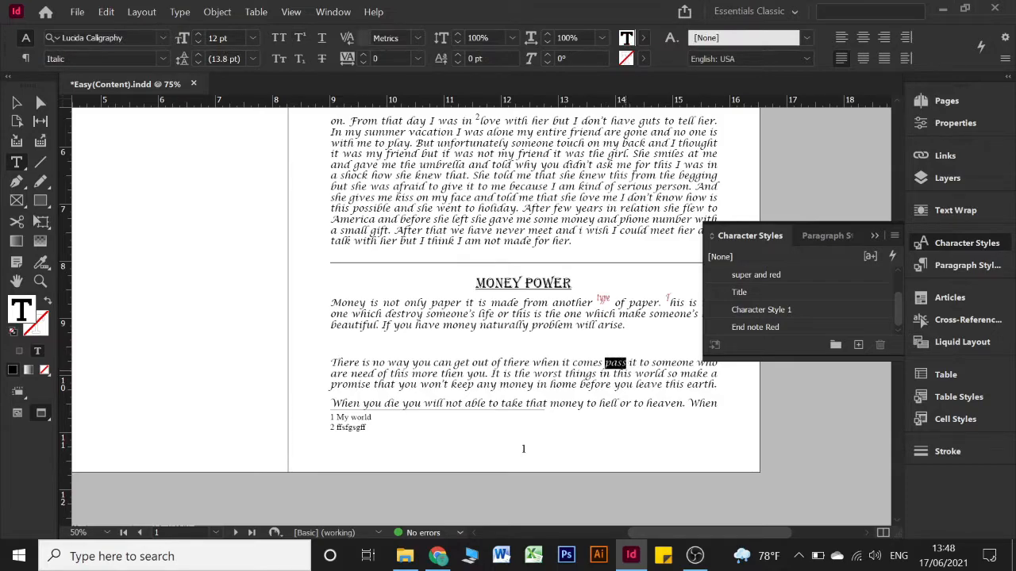
{"action": "left_click", "coordinate": [181, 11]}
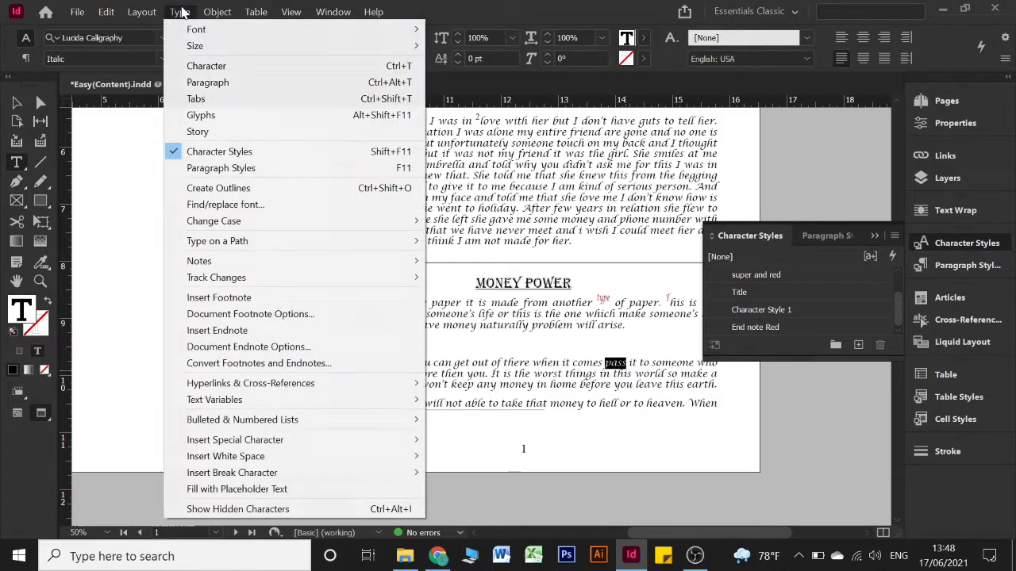
{"action": "left_click", "coordinate": [224, 331]}
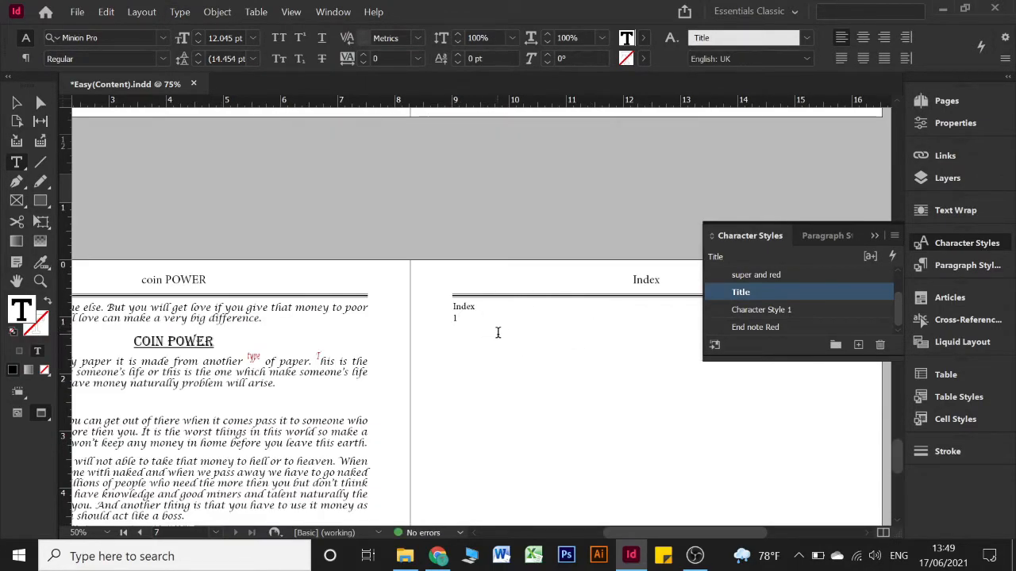
{"action": "key", "text": "Tab"}
{"action": "type", "text": "H"}
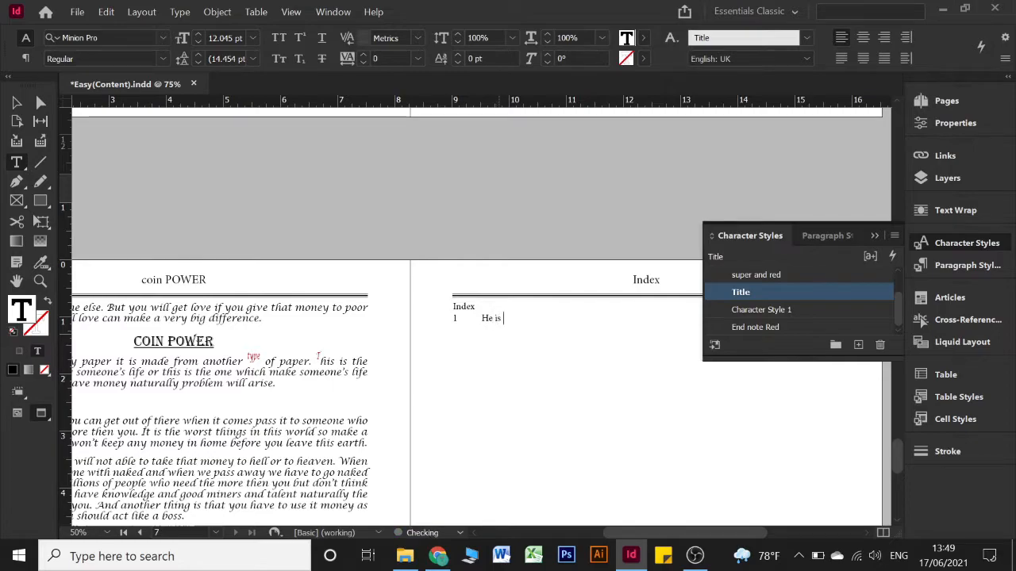
{"action": "type", "text": "happy."}
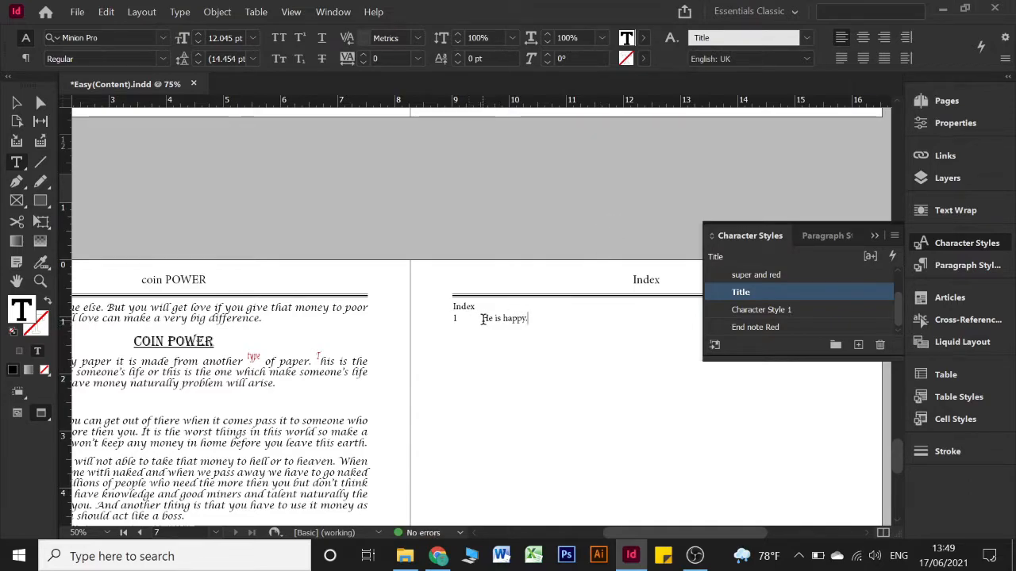
- In the document endnote options, replace the tab separator between the endnote number and its text with an em space
{"action": "left_click_drag", "start_coordinate": [479, 320], "coordinate": [468, 319]}
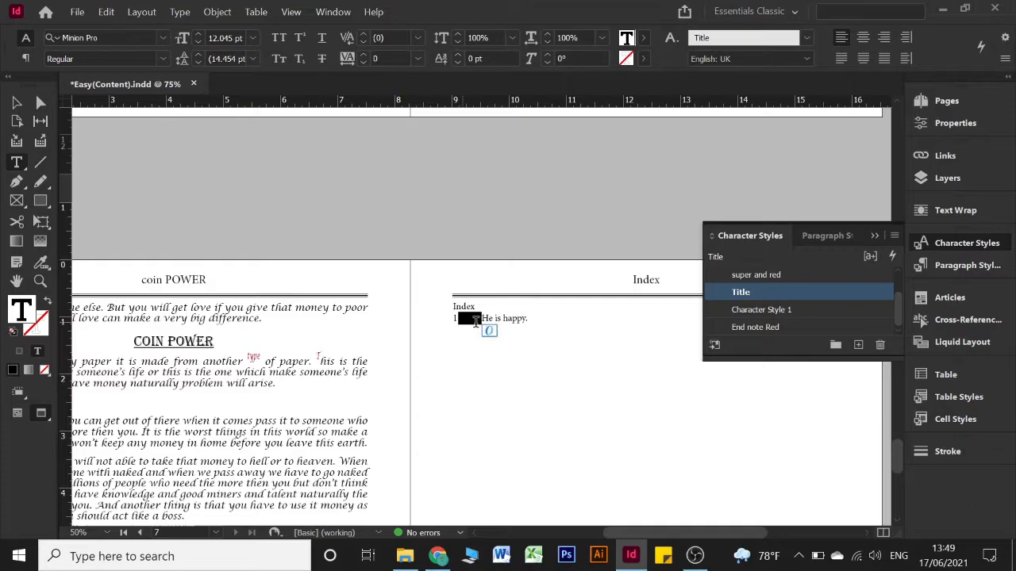
{"action": "scroll", "coordinate": [516, 346], "scroll_direction": "up", "scroll_amount": 1}
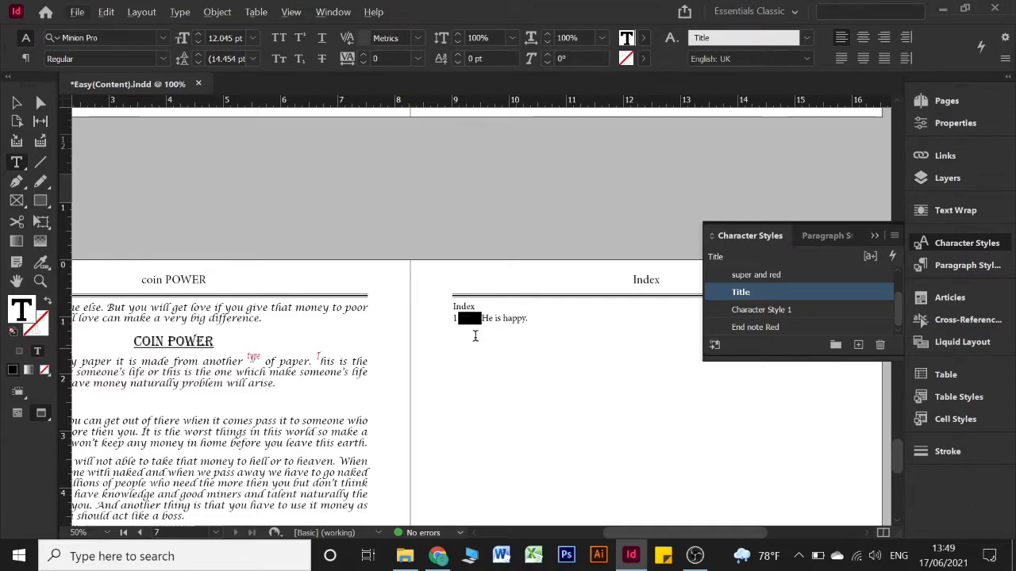
{"action": "scroll", "coordinate": [472, 323], "scroll_direction": "up", "scroll_amount": 1}
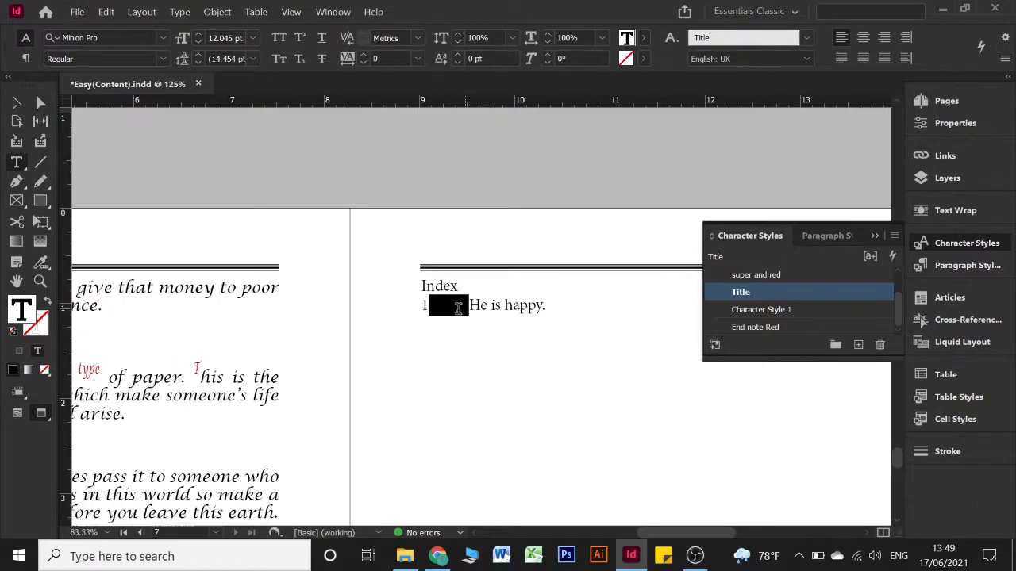
{"action": "scroll", "coordinate": [445, 306], "scroll_direction": "up", "scroll_amount": 1}
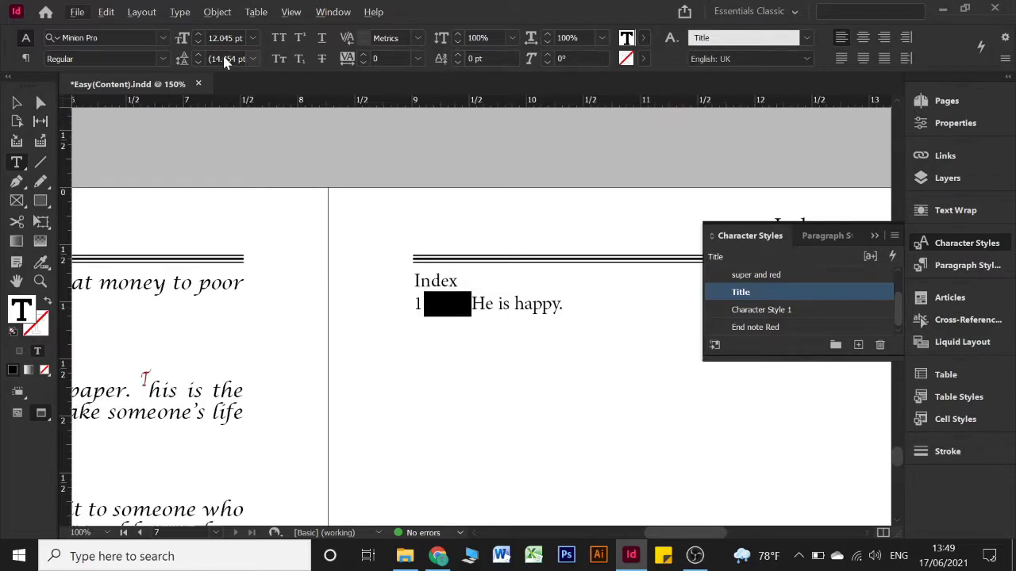
{"action": "left_click", "coordinate": [179, 12]}
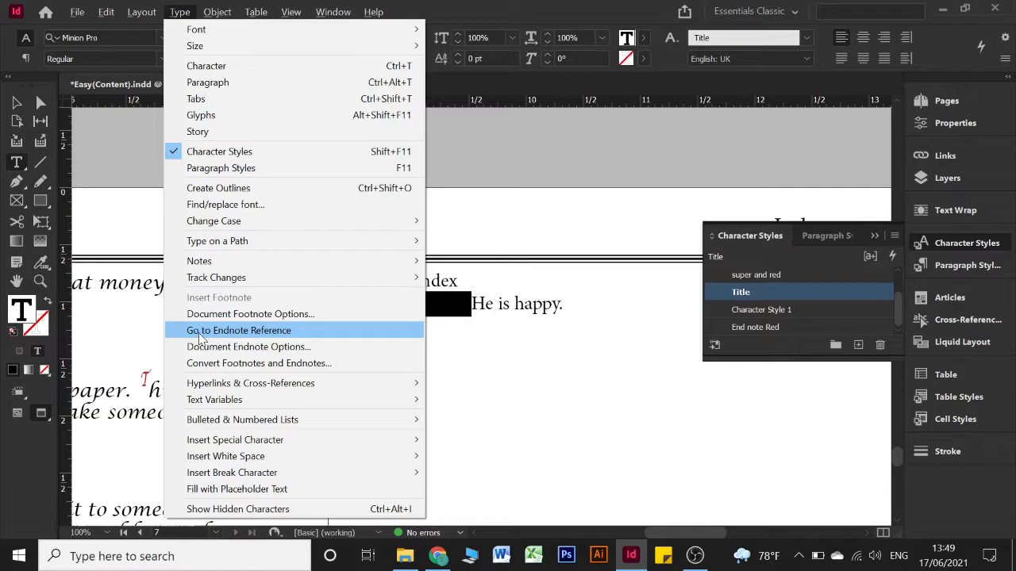
{"action": "left_click", "coordinate": [327, 349]}
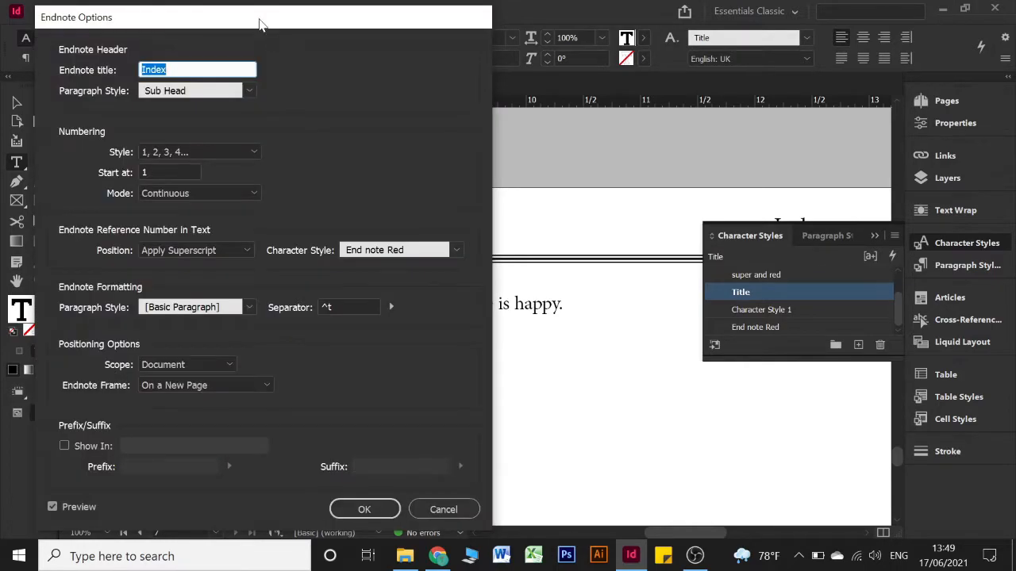
{"action": "left_click_drag", "start_coordinate": [260, 23], "coordinate": [746, 19]}
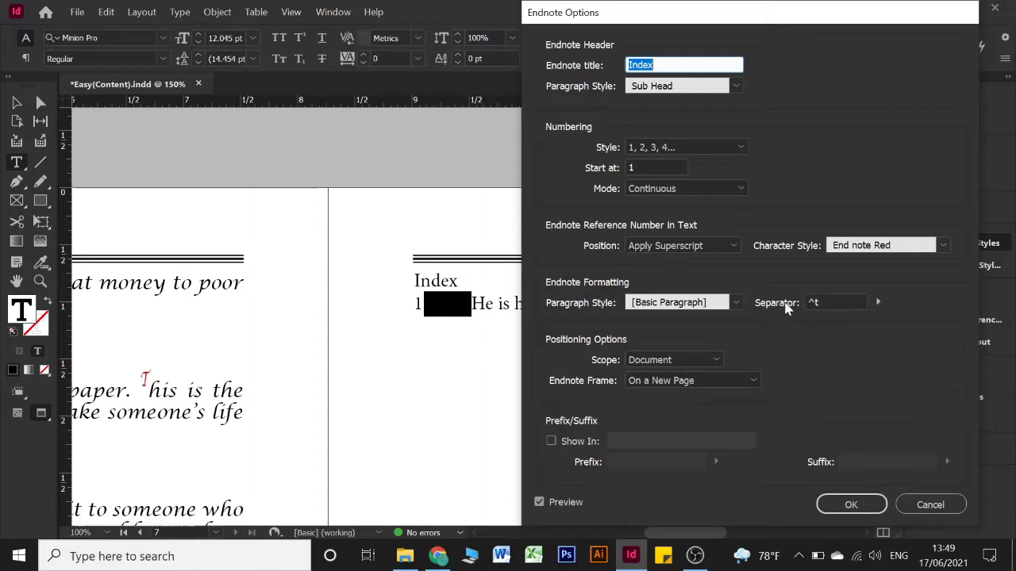
{"action": "left_click", "coordinate": [837, 304]}
{"action": "double_click", "coordinate": [833, 304]}
{"action": "key", "text": "BackSpace"}
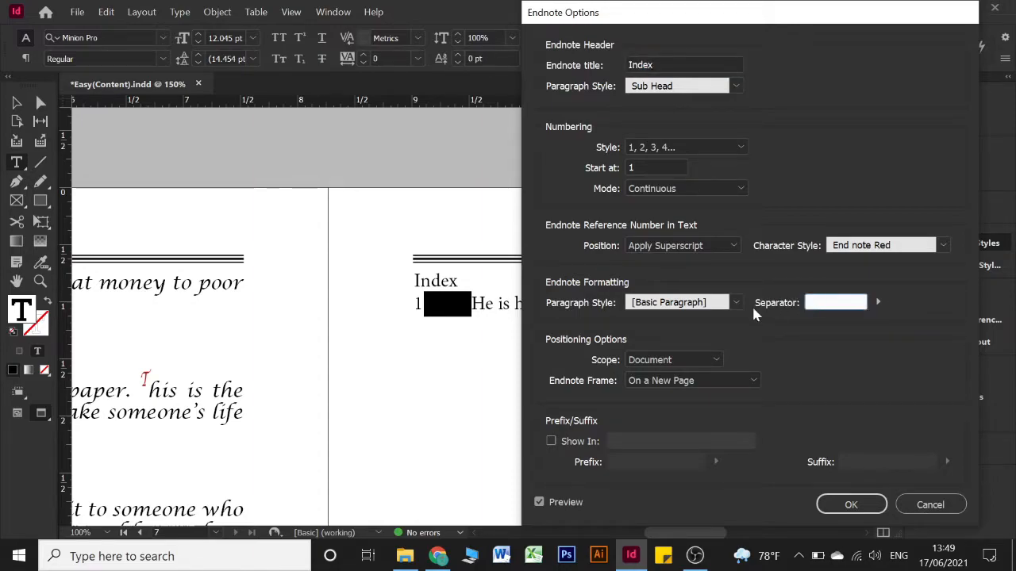
{"action": "left_click", "coordinate": [877, 302]}
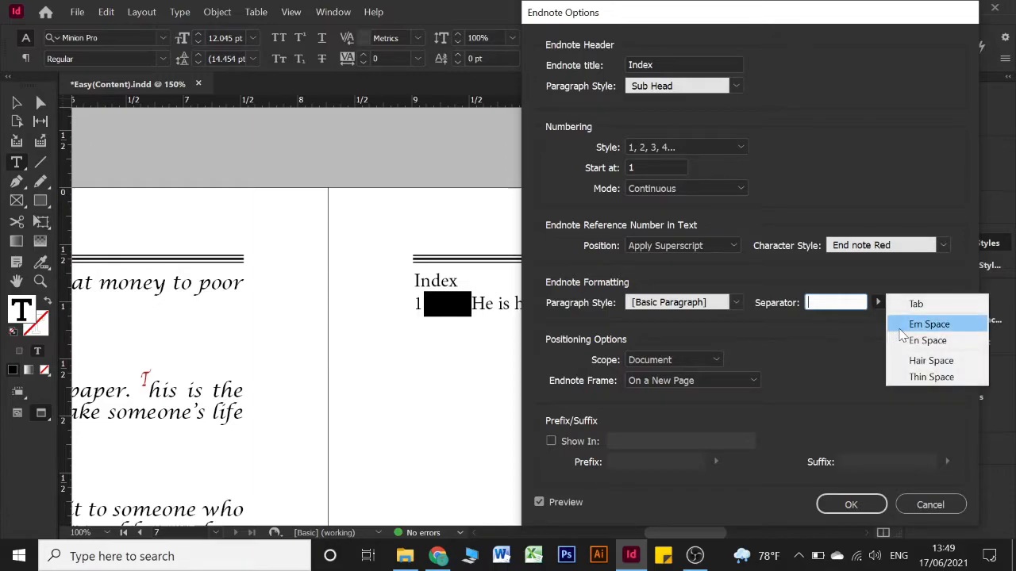
{"action": "left_click", "coordinate": [899, 327]}
- Change the endnote separator to an en space and apply the document endnote options
{"action": "double_click", "coordinate": [827, 302]}
{"action": "key", "text": "BackSpace"}
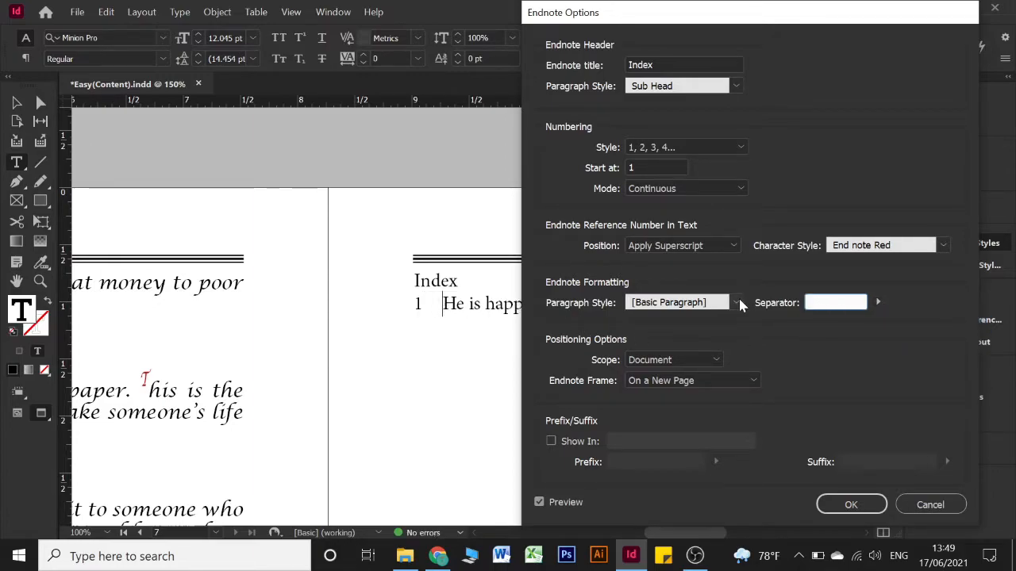
{"action": "left_click", "coordinate": [881, 302]}
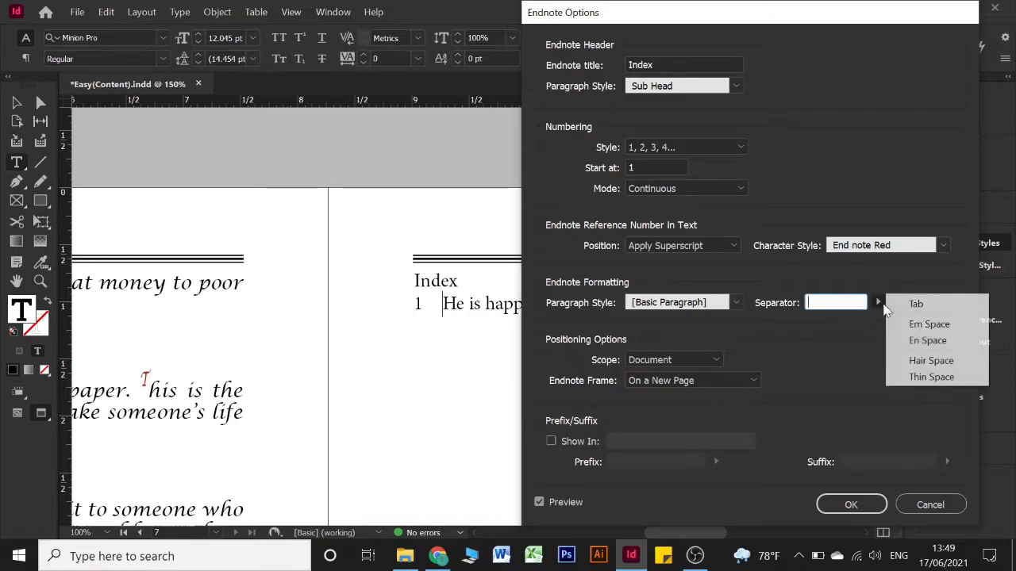
{"action": "left_click", "coordinate": [903, 342]}
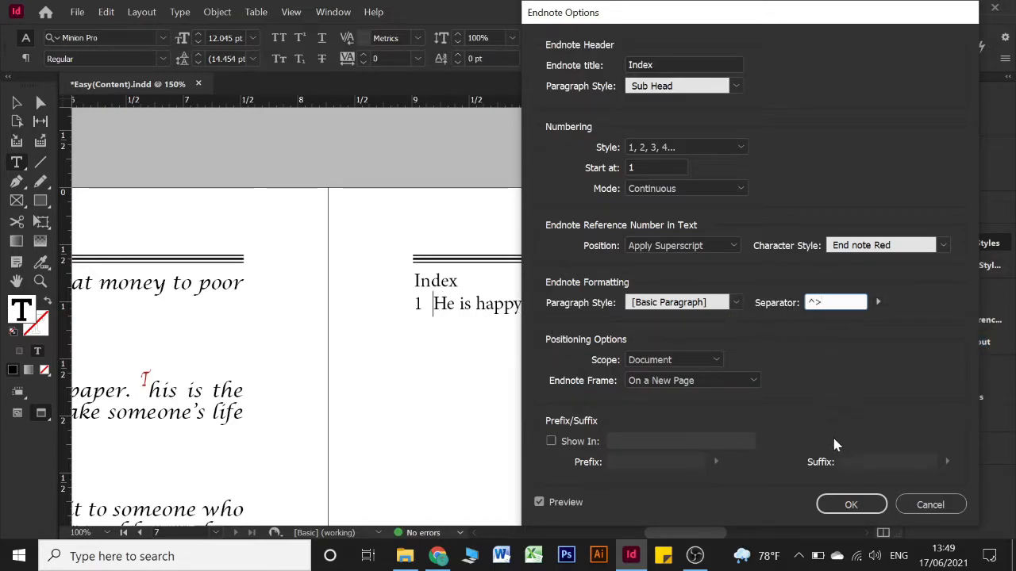
{"action": "left_click", "coordinate": [850, 508]}
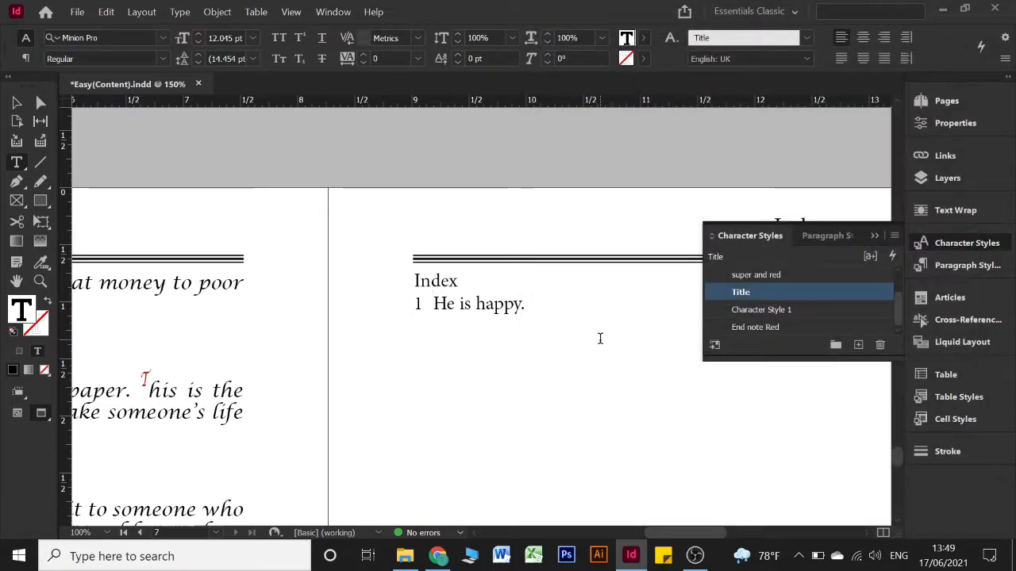
- Insert an endnote on the word "boss." at the end of the first paragraph on page 2
{"action": "scroll", "coordinate": [600, 337], "scroll_direction": "up", "scroll_amount": 15}
{"action": "scroll", "coordinate": [600, 339], "scroll_direction": "up", "scroll_amount": 15}
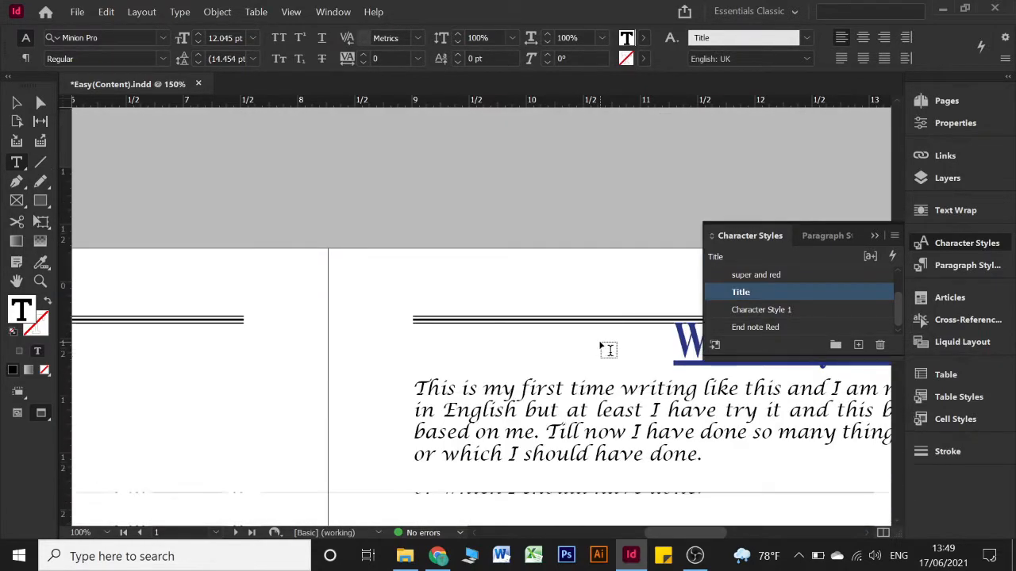
{"action": "scroll", "coordinate": [599, 342], "scroll_direction": "down", "scroll_amount": 1, "text": "alt"}
{"action": "scroll", "coordinate": [599, 341], "scroll_direction": "down", "scroll_amount": 1, "text": "alt"}
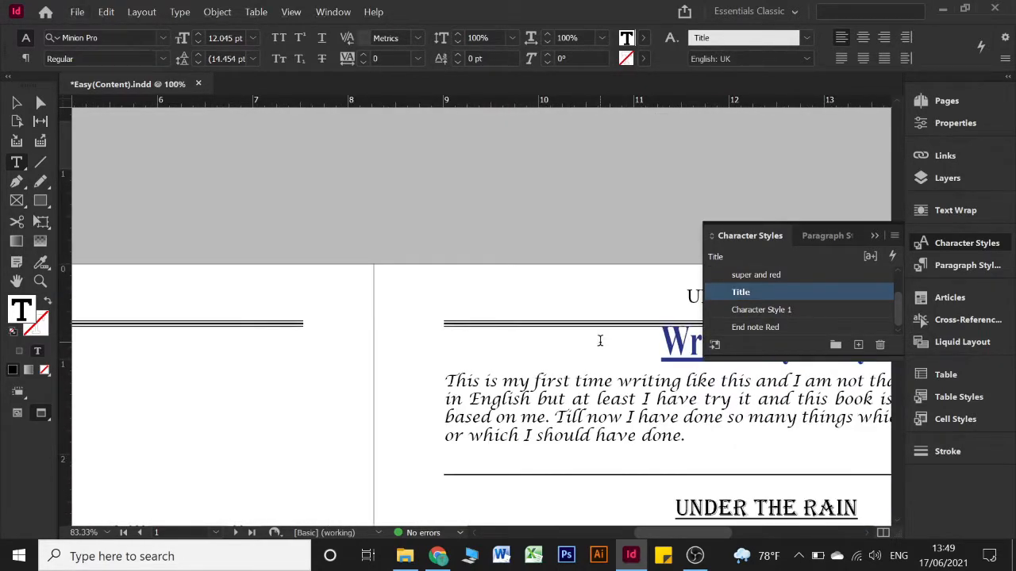
{"action": "scroll", "coordinate": [599, 341], "scroll_direction": "down", "scroll_amount": 15}
{"action": "scroll", "coordinate": [599, 342], "scroll_direction": "down", "scroll_amount": 10}
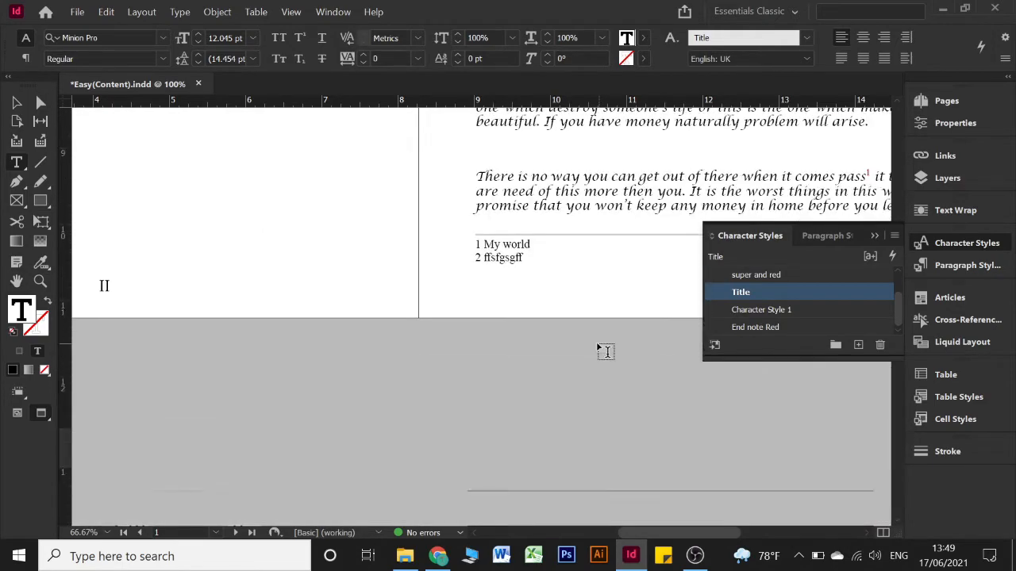
{"action": "scroll", "coordinate": [346, 363], "scroll_direction": "down", "scroll_amount": 3}
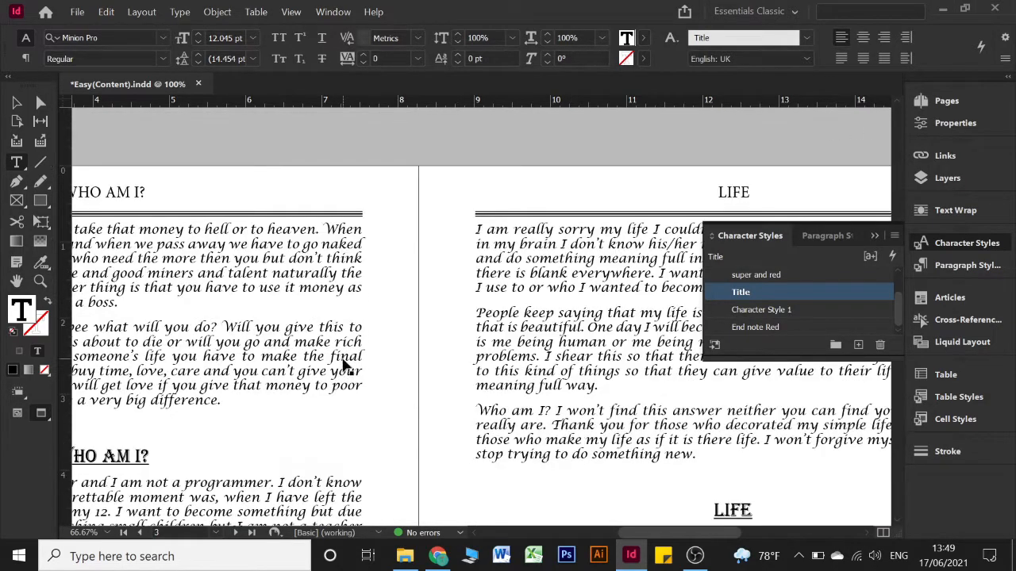
{"action": "scroll", "coordinate": [343, 357], "scroll_direction": "left", "scroll_amount": 3}
{"action": "scroll", "coordinate": [294, 349], "scroll_direction": "left", "scroll_amount": 2}
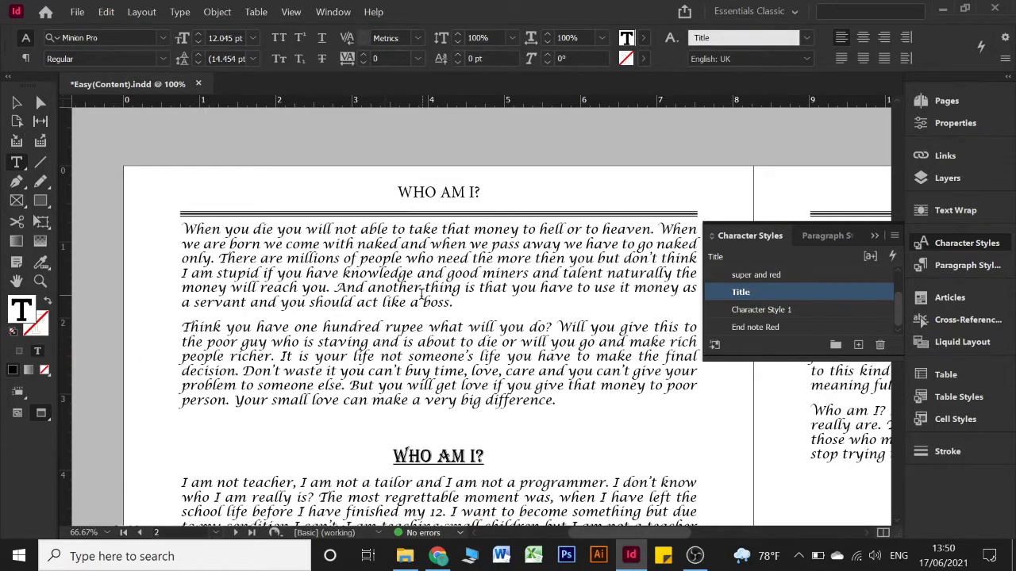
{"action": "left_click_drag", "start_coordinate": [422, 302], "coordinate": [457, 303]}
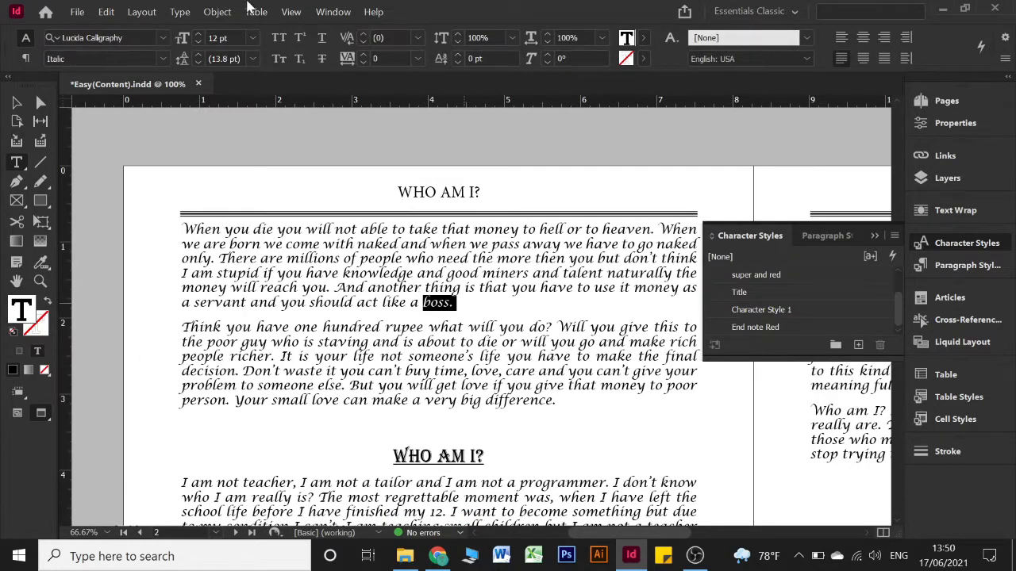
{"action": "left_click", "coordinate": [179, 11]}
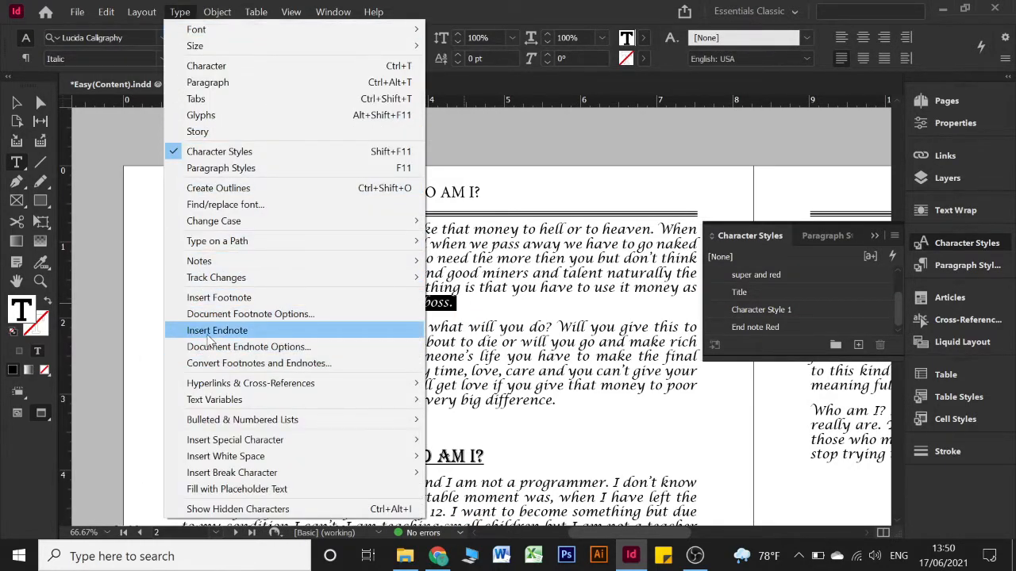
{"action": "left_click", "coordinate": [217, 330]}
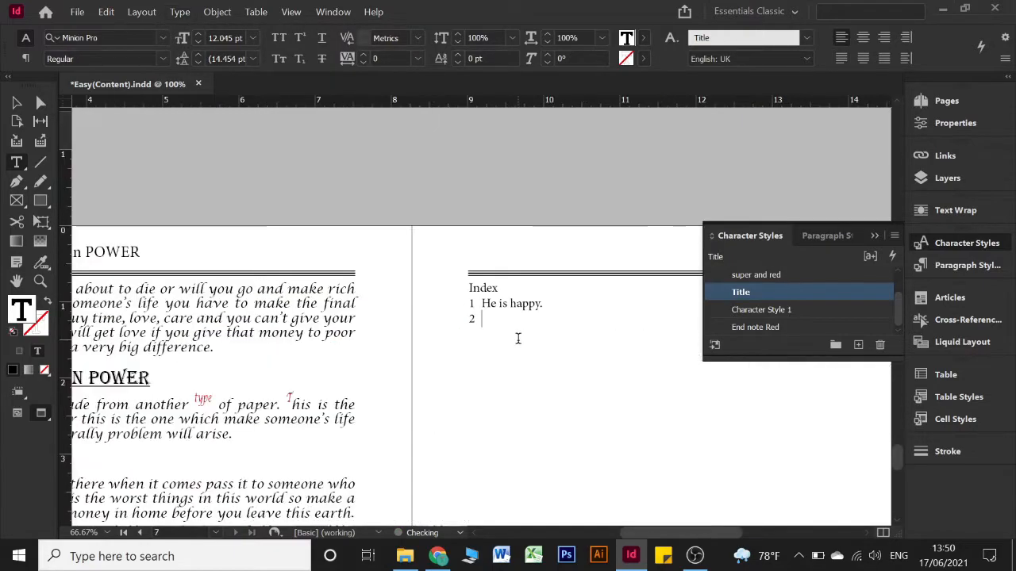
- Write "he will become a boss" as the text of the second endnote under Index
{"action": "type", "text": "he will become a boo"}
{"action": "key", "text": "BackSpace"}
{"action": "key", "text": "BackSpace"}
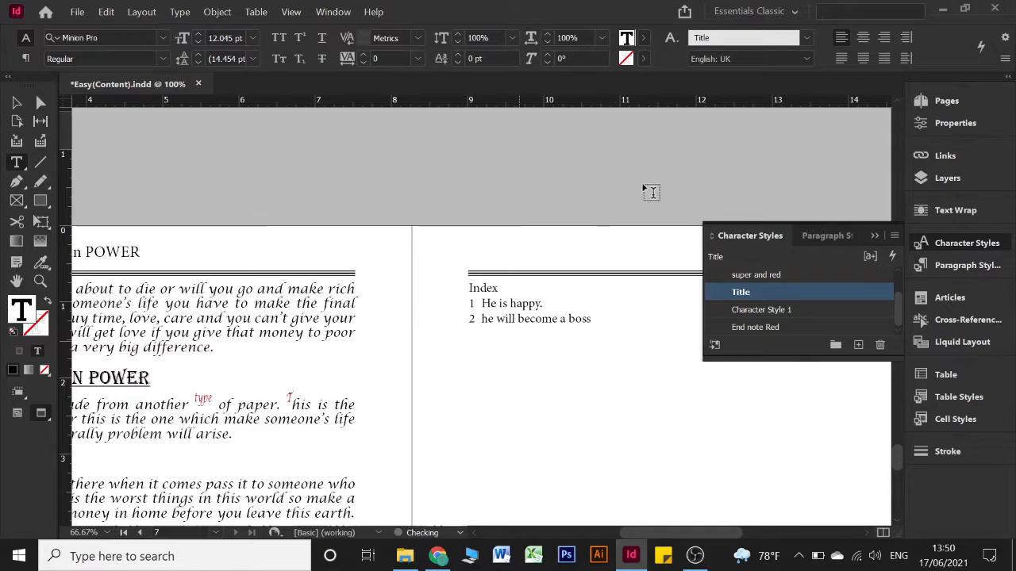
- Collapse the Character Styles panel, leave text editing and review the Index endnotes and the preceding pages
{"action": "left_click", "coordinate": [875, 236]}
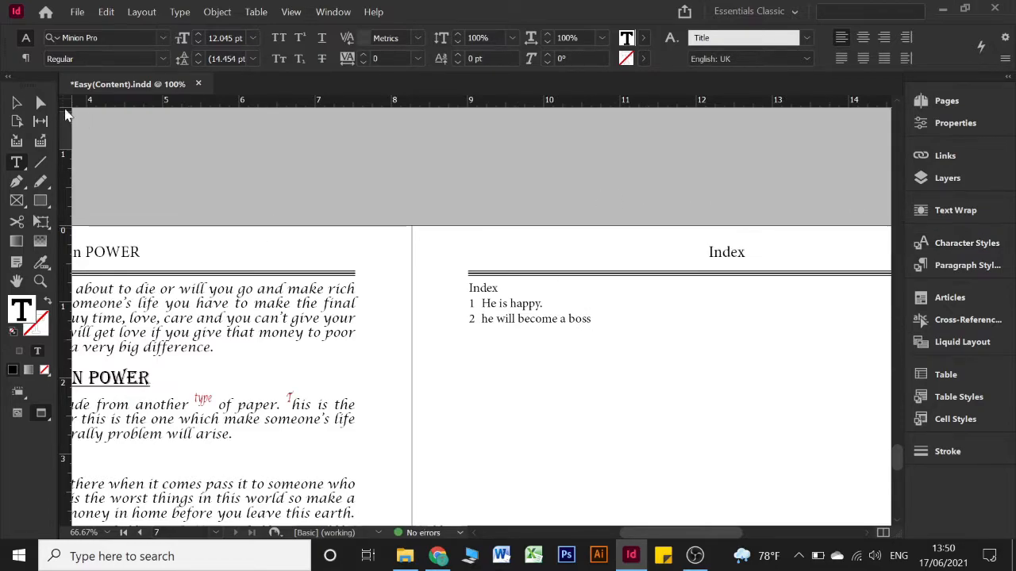
{"action": "key", "text": "Escape"}
{"action": "left_click", "coordinate": [428, 187]}
{"action": "scroll", "coordinate": [427, 187], "scroll_direction": "down", "scroll_amount": 2}
{"action": "scroll", "coordinate": [416, 254], "scroll_direction": "down", "scroll_amount": 2}
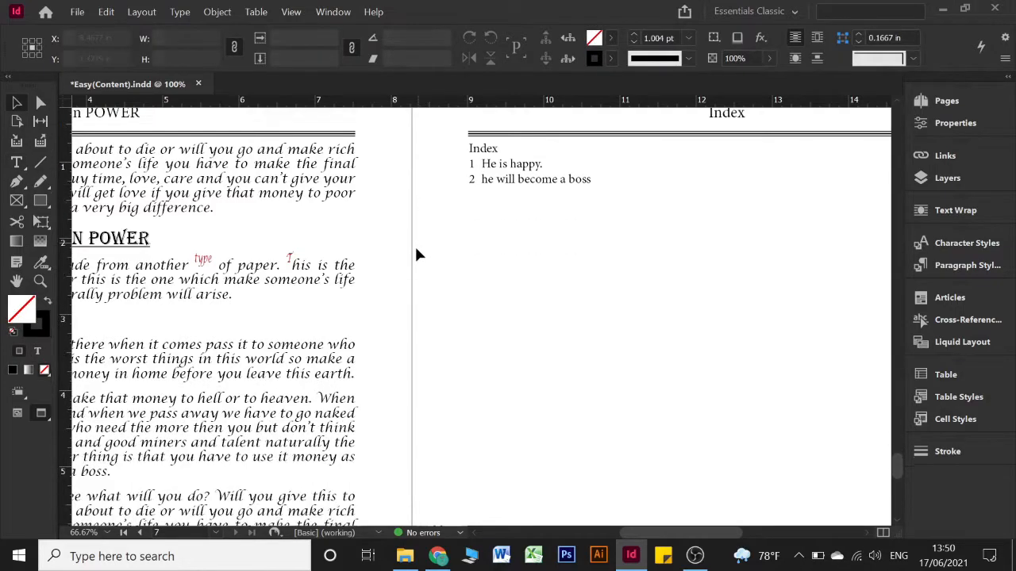
{"action": "scroll", "coordinate": [416, 254], "scroll_direction": "up", "scroll_amount": 5}
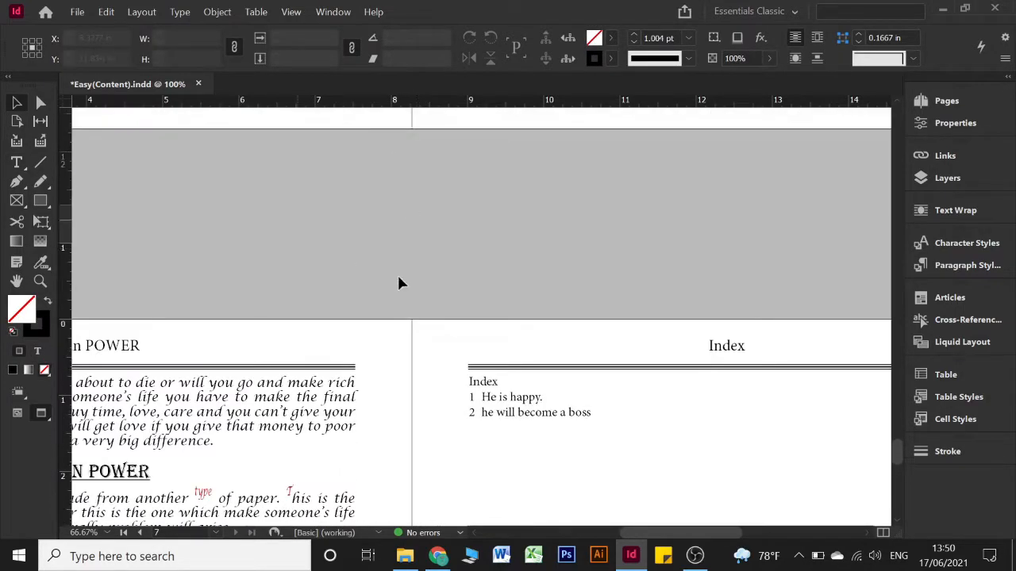
{"action": "scroll", "coordinate": [389, 287], "scroll_direction": "up", "scroll_amount": 8}
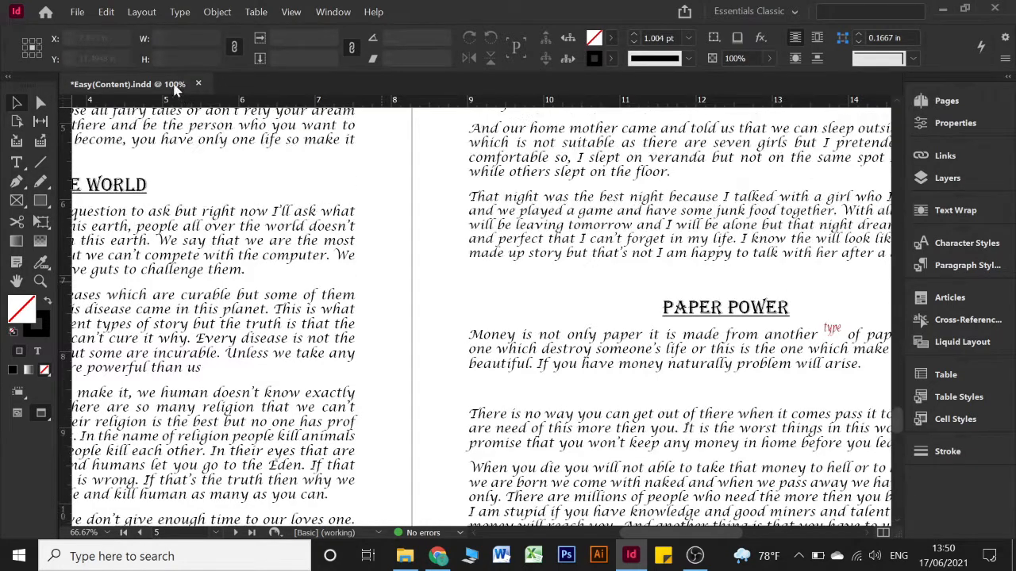
- Export the document as an Adobe PDF (Interactive) file named "Easy(foot note and endnote)" in the Id Document folder
{"action": "left_click", "coordinate": [77, 13]}
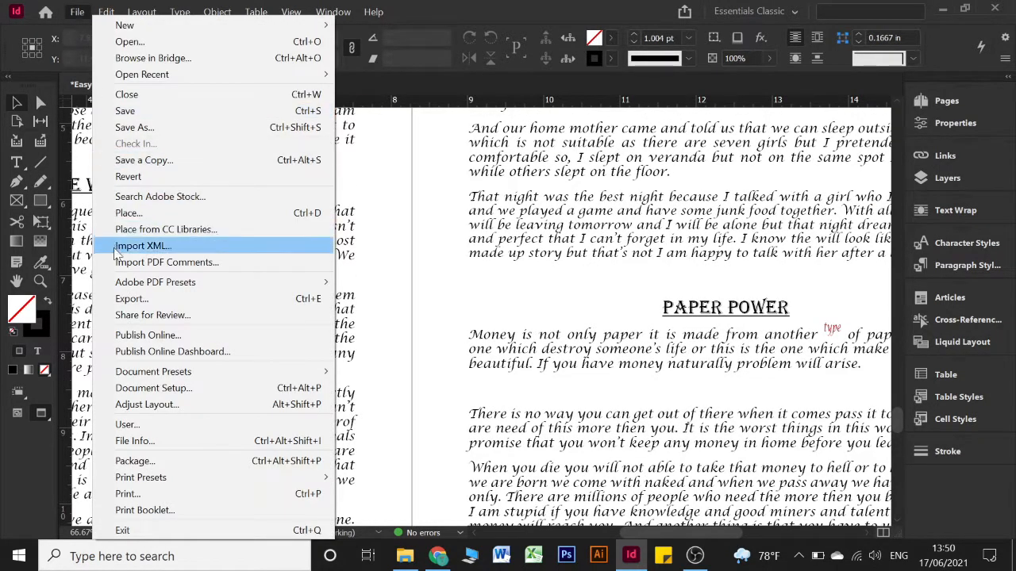
{"action": "left_click", "coordinate": [127, 299]}
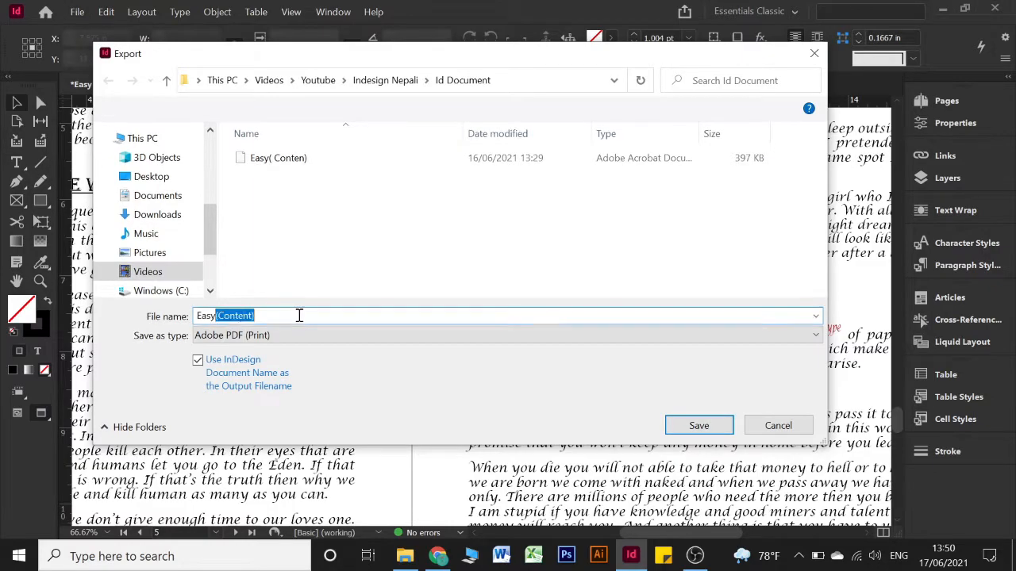
{"action": "type", "text": "()"}
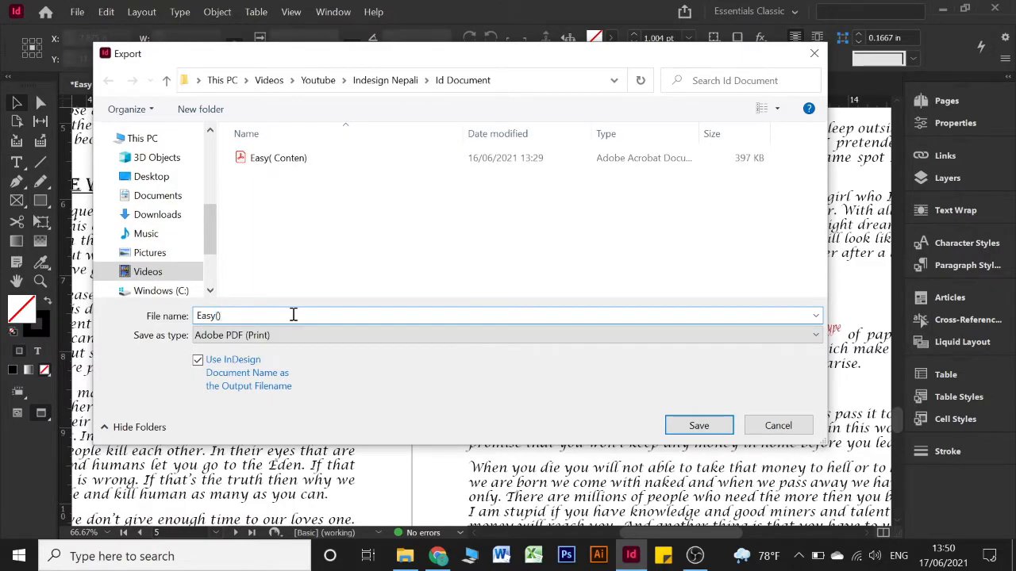
{"action": "type", "text": "E"}
{"action": "left_click", "coordinate": [211, 336]}
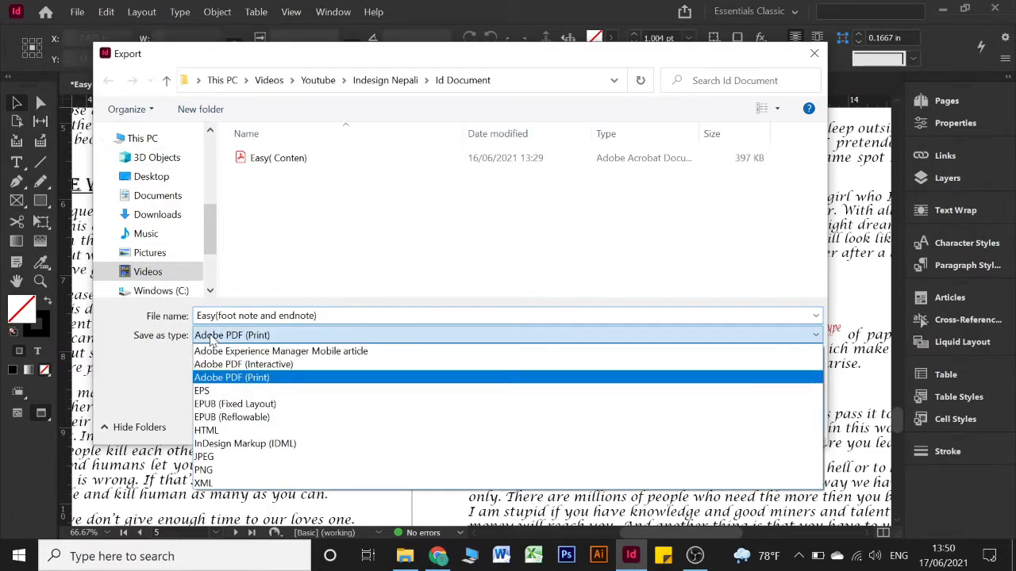
{"action": "left_click", "coordinate": [268, 366]}
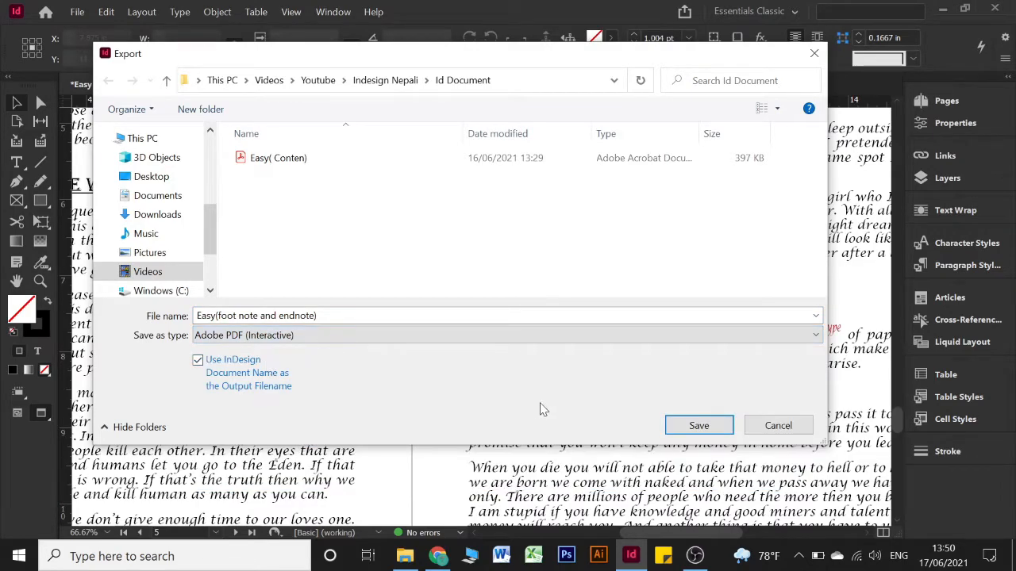
{"action": "left_click", "coordinate": [699, 426]}
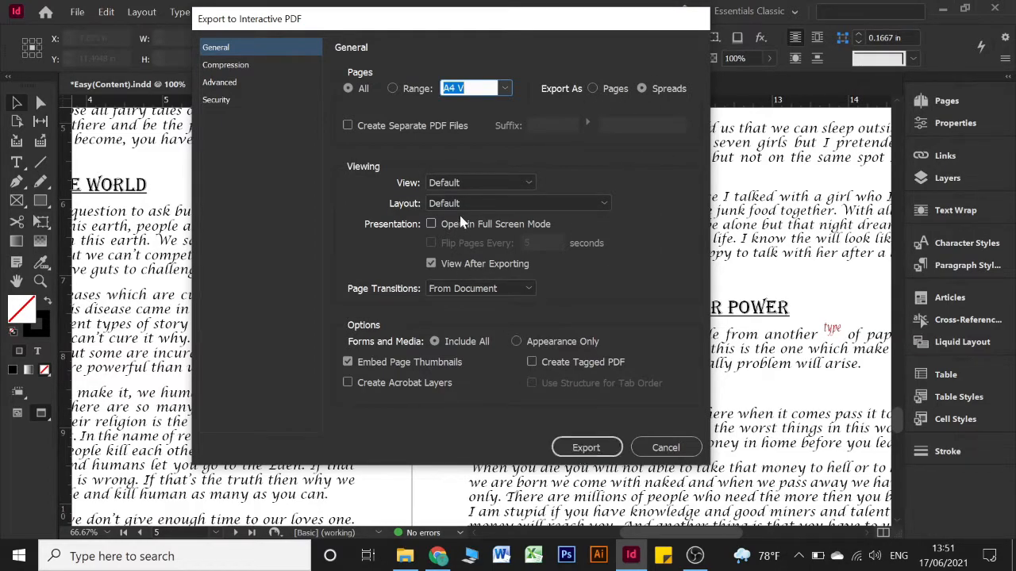
- Enable Create Tagged PDF, keep the default view, and generate the interactive PDF with its colours converted to RGB
{"action": "left_click", "coordinate": [482, 182]}
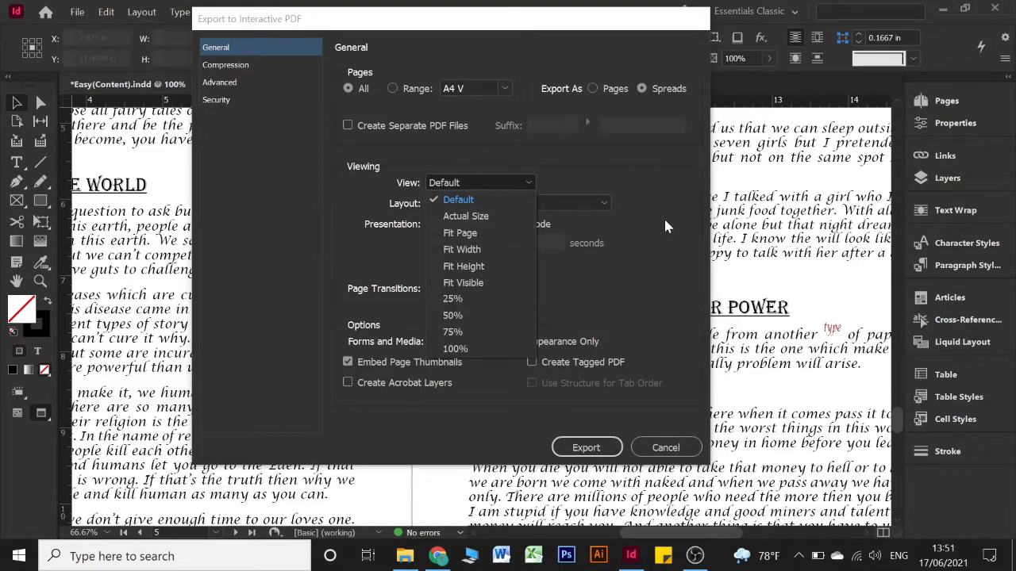
{"action": "left_click", "coordinate": [610, 233]}
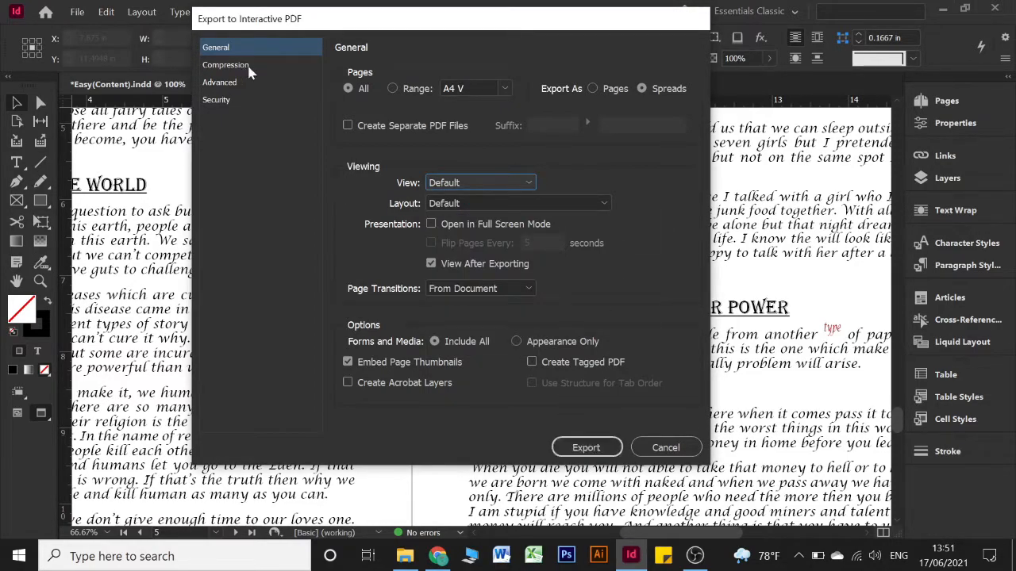
{"action": "left_click", "coordinate": [579, 363]}
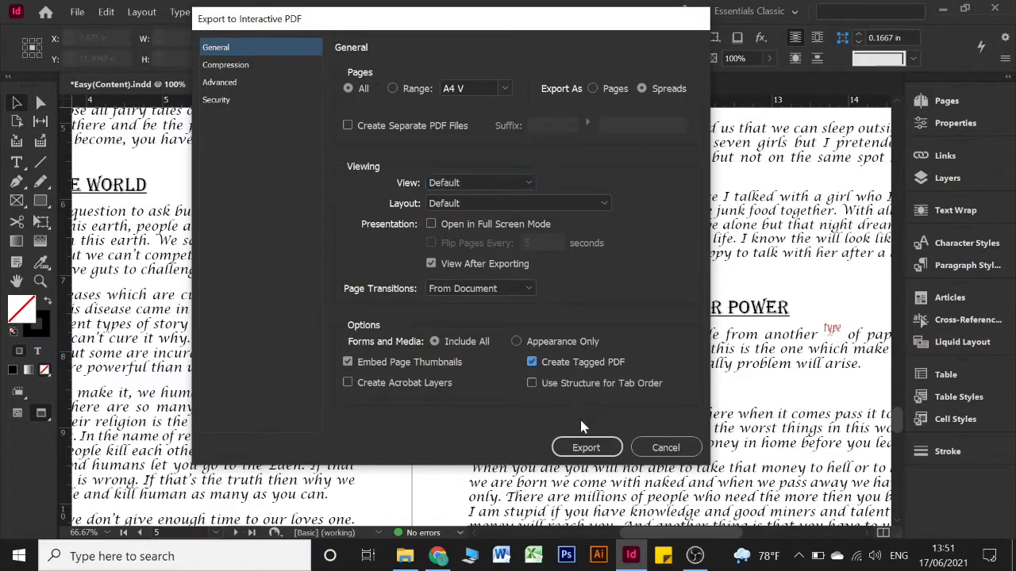
{"action": "left_click", "coordinate": [587, 449]}
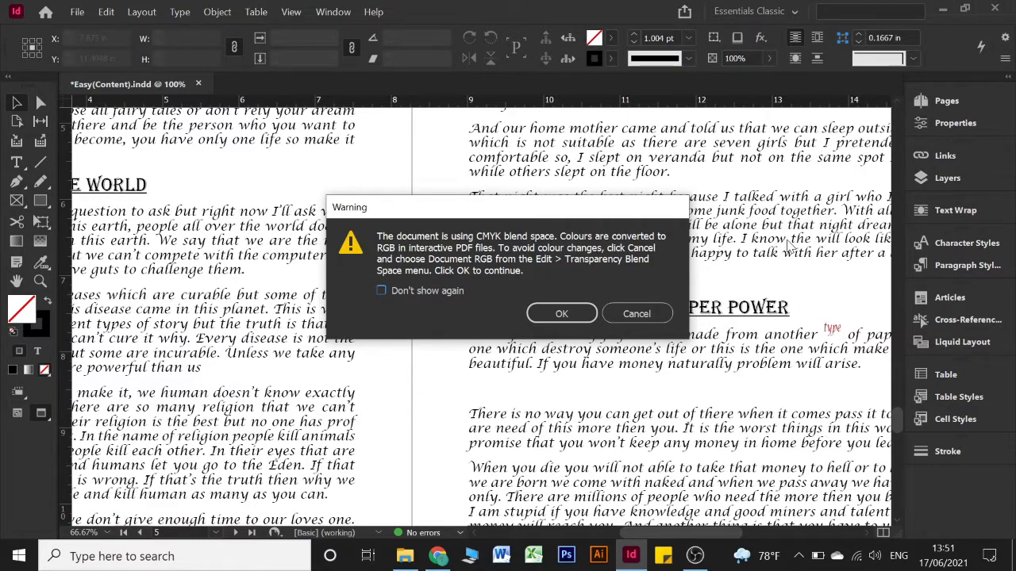
{"action": "left_click", "coordinate": [561, 315]}
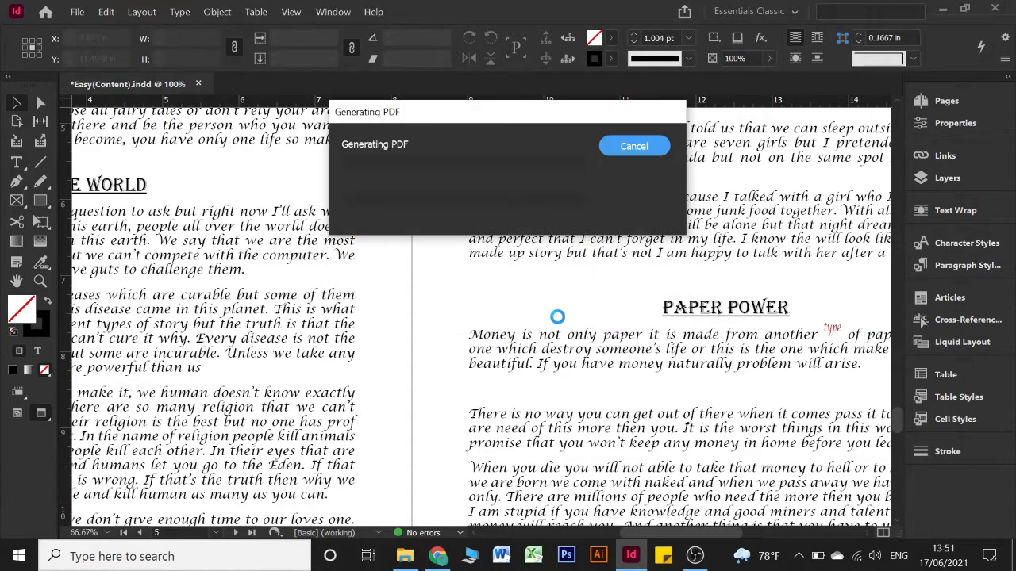
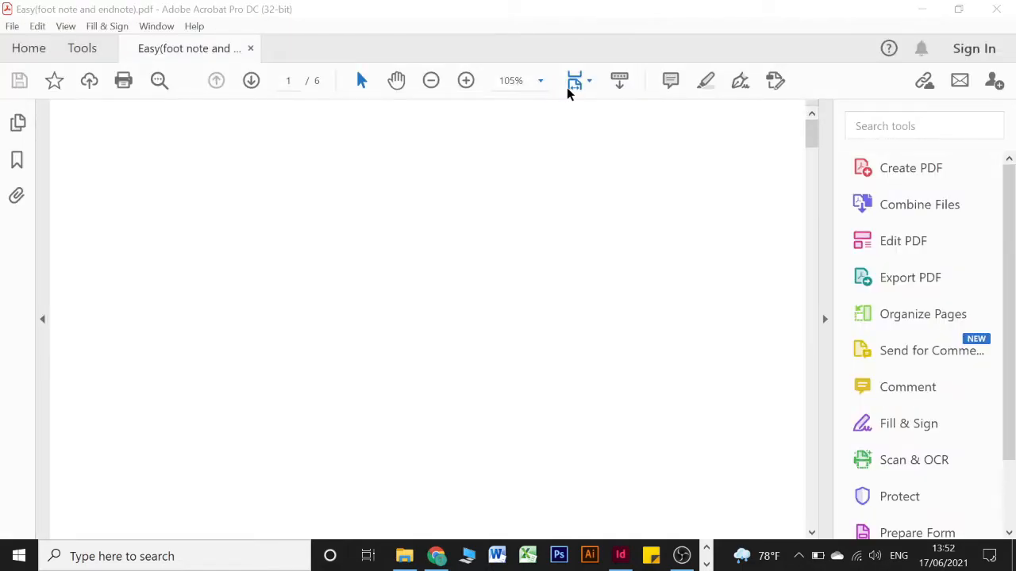
- In Acrobat, fit a full page in the view and test the Contents links, including "coin POWER", returning to the Contents page
{"action": "left_click", "coordinate": [577, 82]}
{"action": "left_click", "coordinate": [638, 129]}
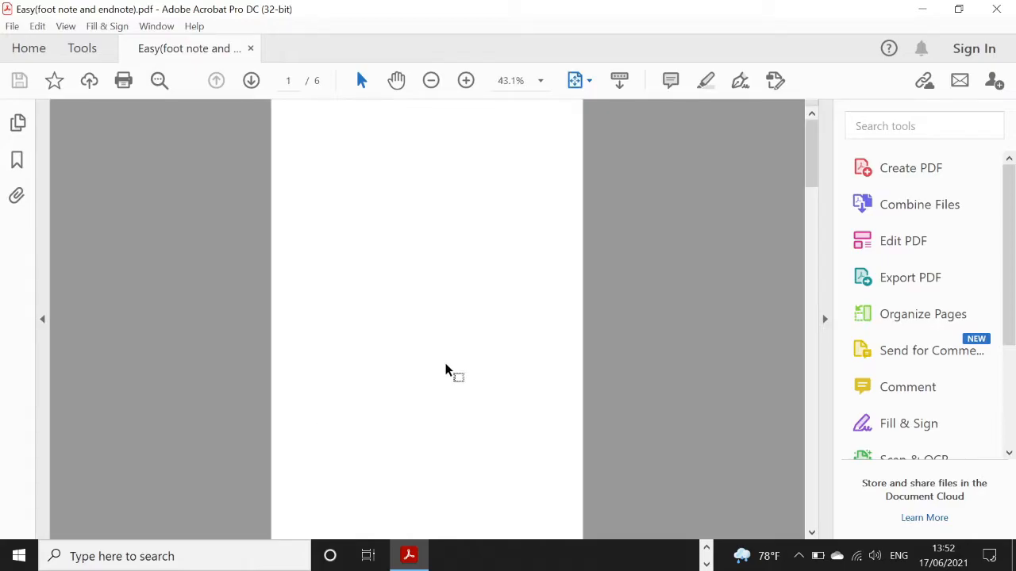
{"action": "scroll", "coordinate": [485, 354], "scroll_direction": "down", "scroll_amount": 3}
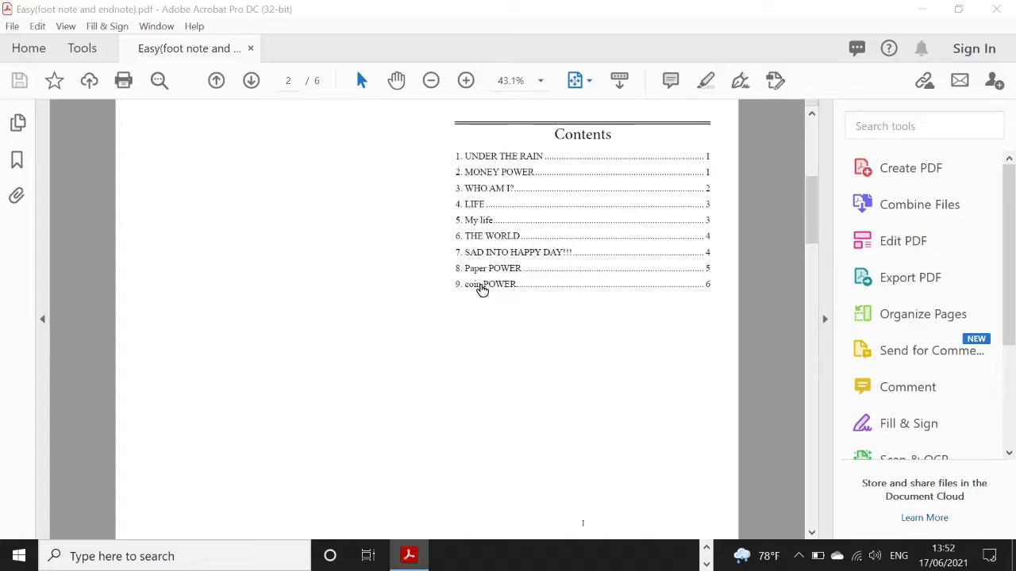
{"action": "left_click", "coordinate": [483, 288]}
{"action": "key", "text": "alt+Left"}
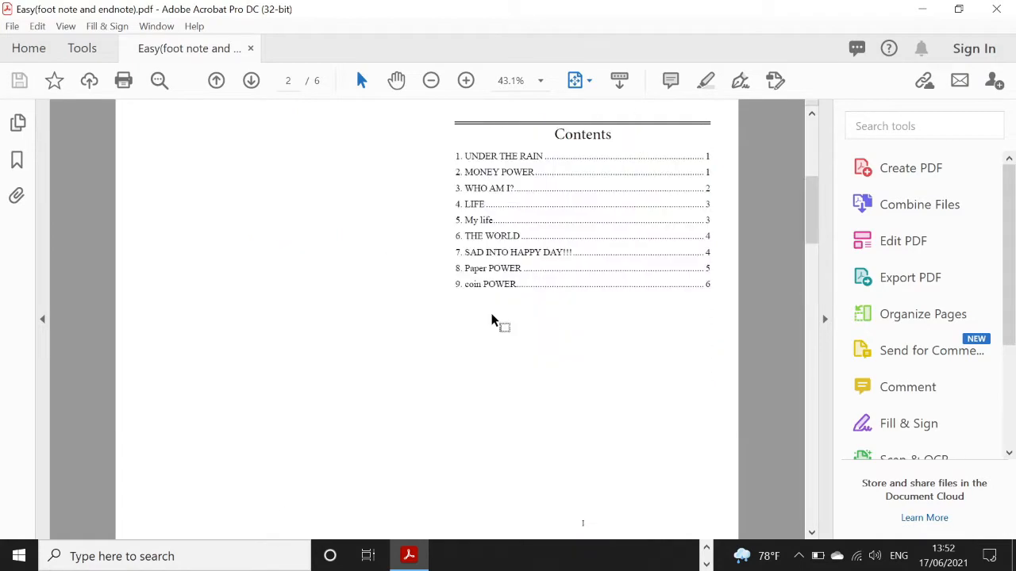
{"action": "scroll", "coordinate": [492, 320], "scroll_direction": "down", "scroll_amount": 3}
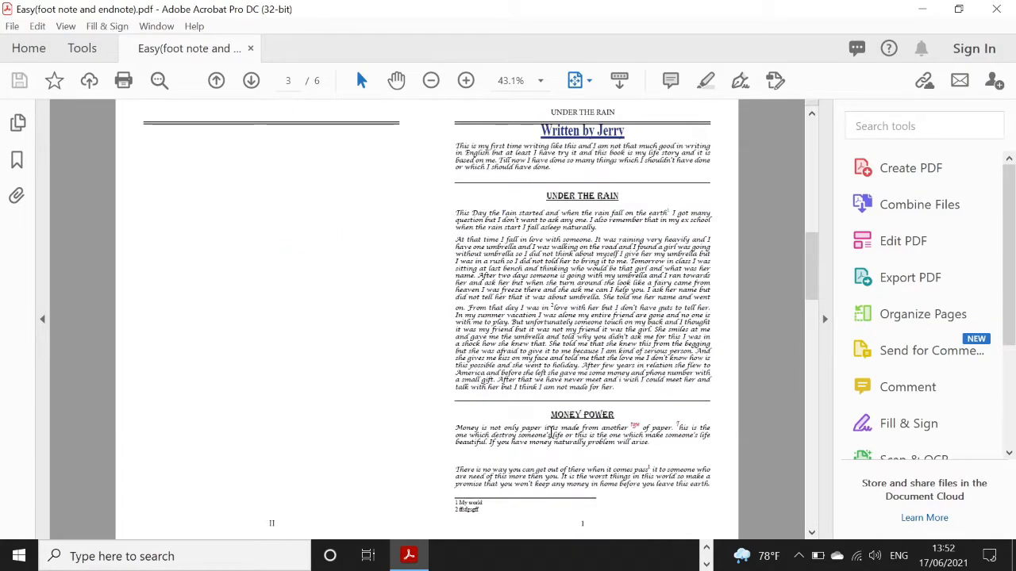
{"action": "key", "text": "alt+Left"}
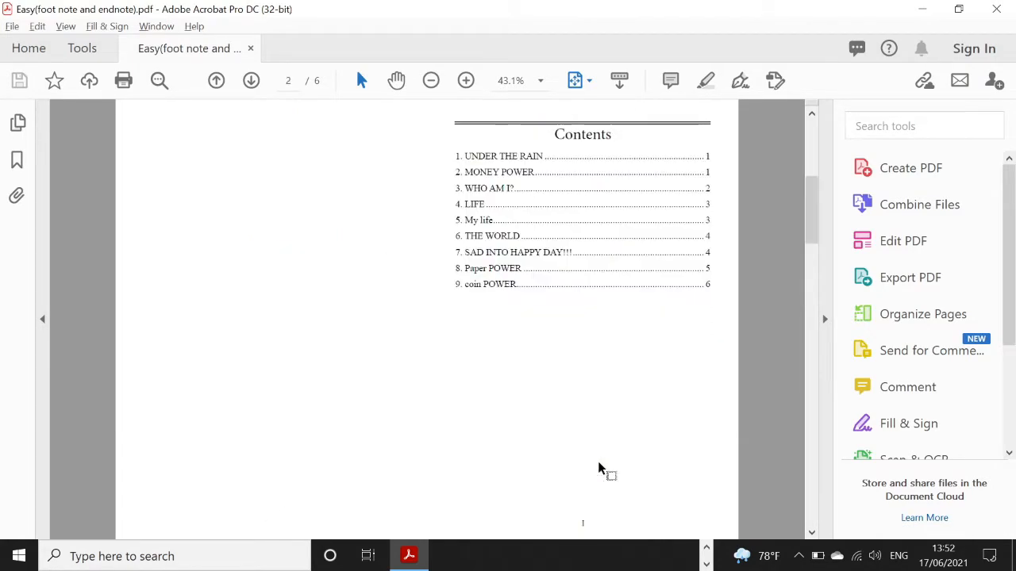
- Follow the endnote reference after "pass" in the MONEY POWER section to its note under Index
{"action": "scroll", "coordinate": [600, 466], "scroll_direction": "down", "scroll_amount": 3}
{"action": "scroll", "coordinate": [619, 464], "scroll_direction": "up", "scroll_amount": 4, "text": "ctrl"}
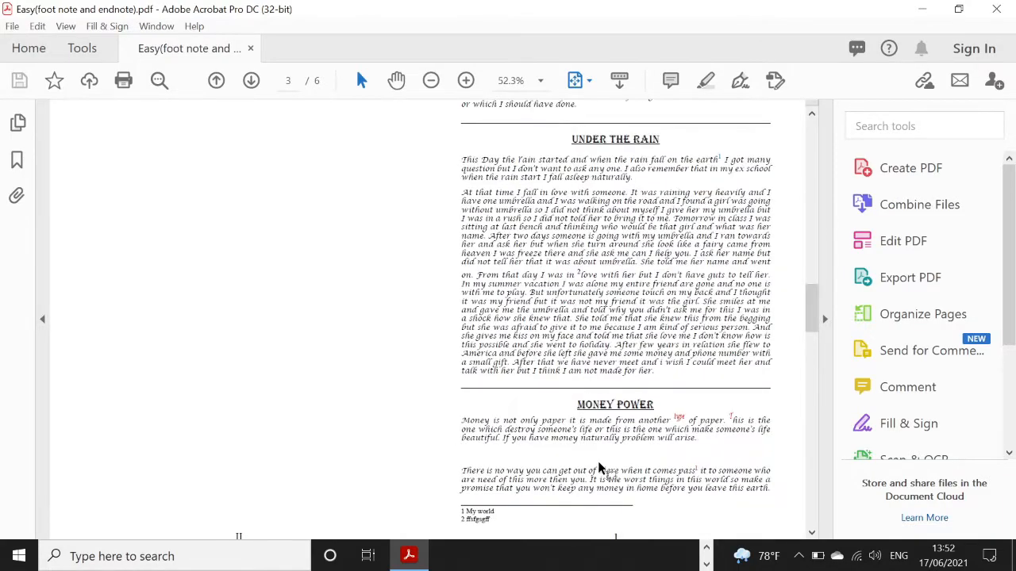
{"action": "scroll", "coordinate": [643, 461], "scroll_direction": "down", "scroll_amount": 1}
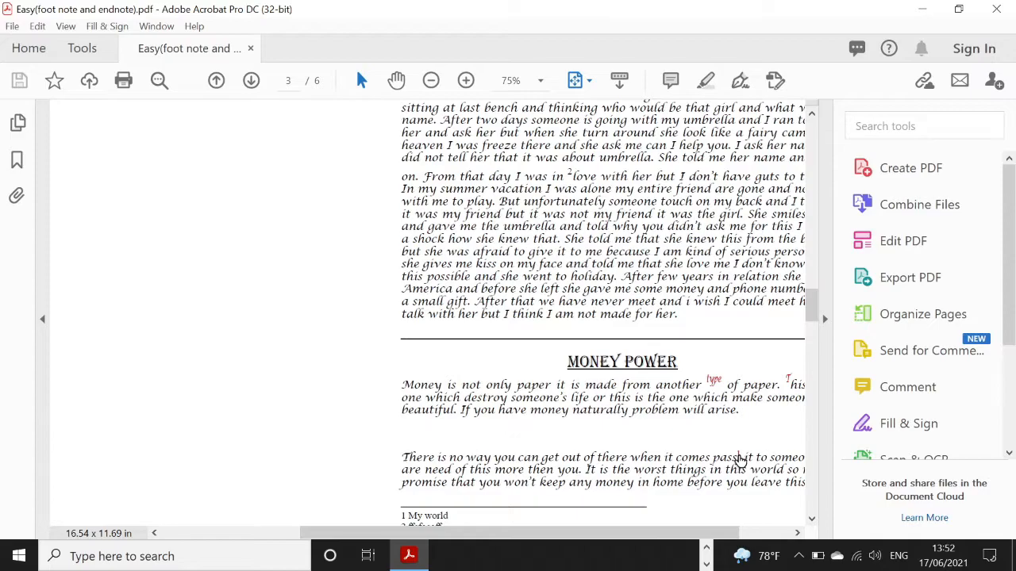
{"action": "left_click", "coordinate": [737, 459]}
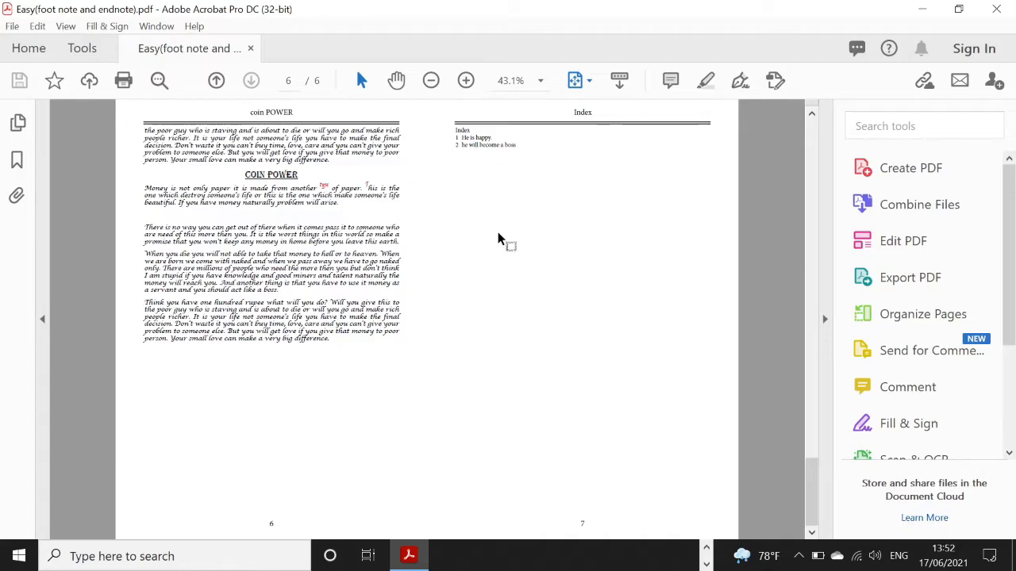
- Examine the endnote reference near "boss." on page 2 and compare it with the references on page 1
{"action": "scroll", "coordinate": [498, 232], "scroll_direction": "up", "scroll_amount": 10}
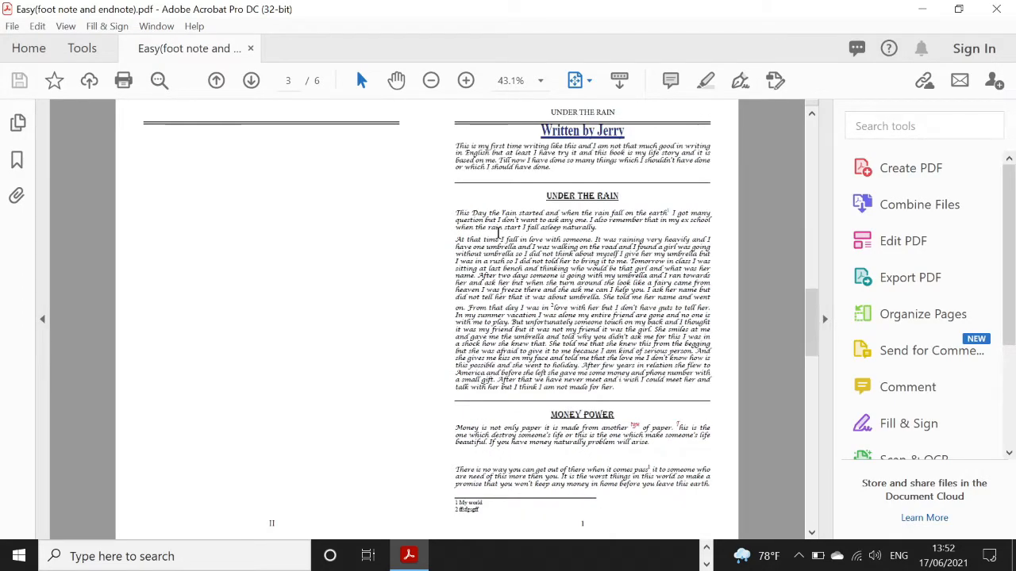
{"action": "scroll", "coordinate": [499, 232], "scroll_direction": "down", "scroll_amount": 3}
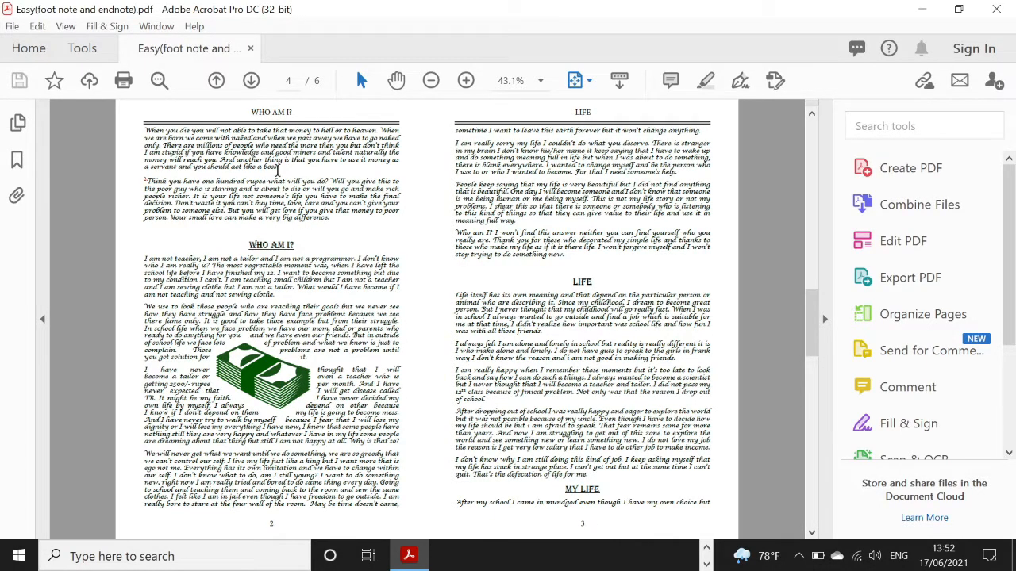
{"action": "scroll", "coordinate": [277, 169], "scroll_direction": "up", "scroll_amount": 2, "text": "ctrl"}
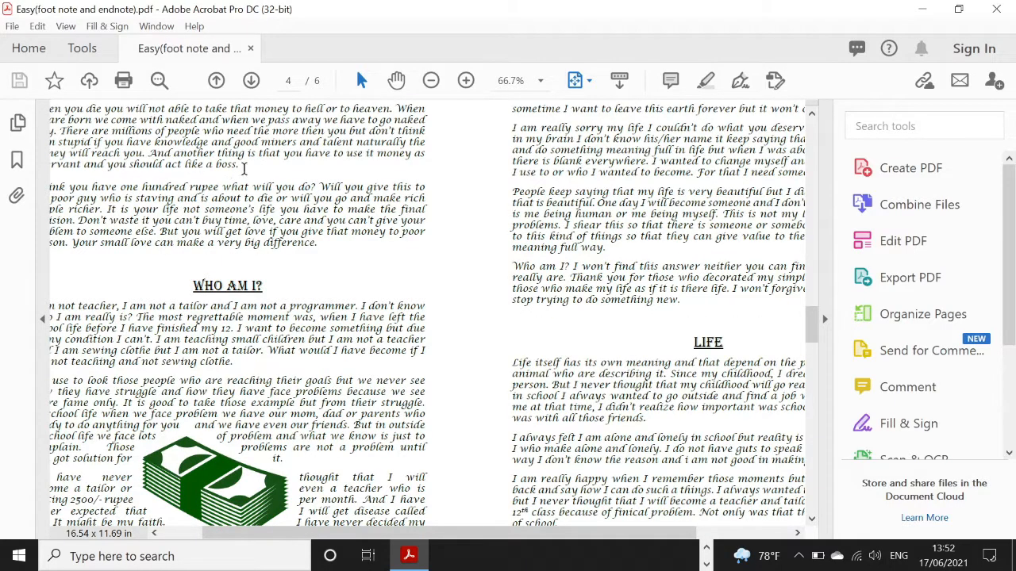
{"action": "scroll", "coordinate": [278, 169], "scroll_direction": "down", "scroll_amount": 1, "text": "ctrl"}
{"action": "scroll", "coordinate": [576, 175], "scroll_direction": "up", "scroll_amount": 4}
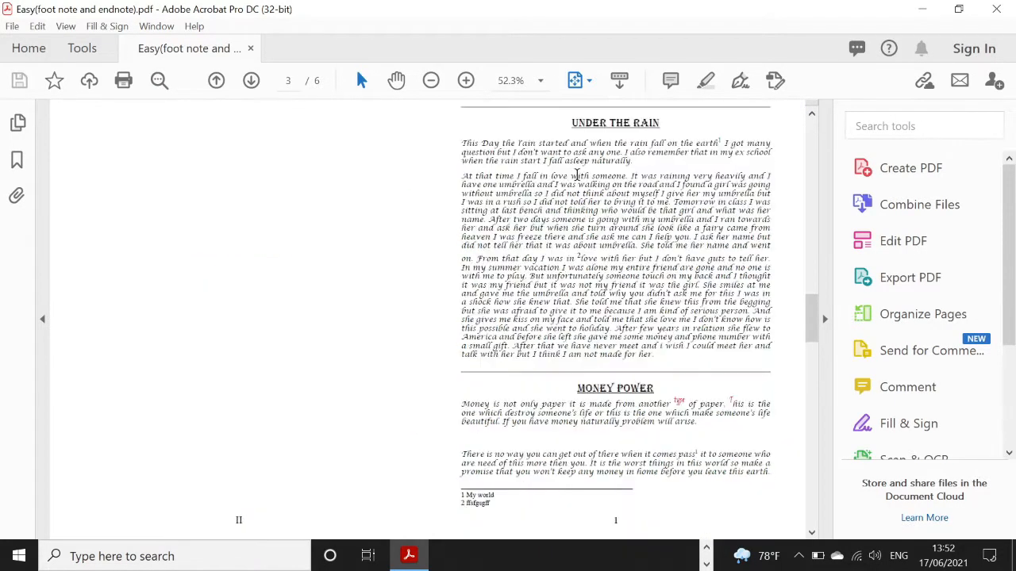
{"action": "scroll", "coordinate": [576, 188], "scroll_direction": "down", "scroll_amount": 4}
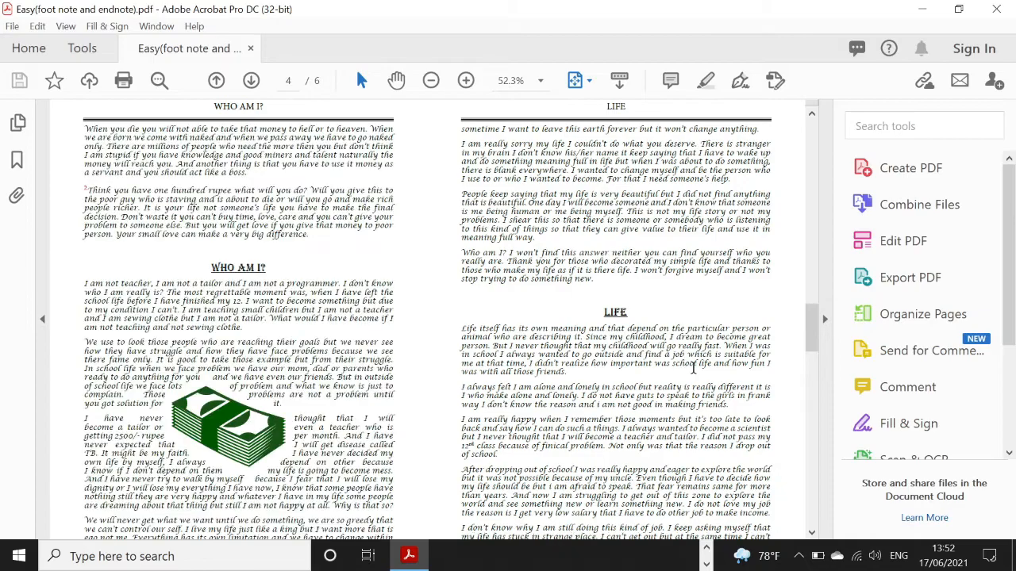
{"action": "scroll", "coordinate": [691, 367], "scroll_direction": "up", "scroll_amount": 4}
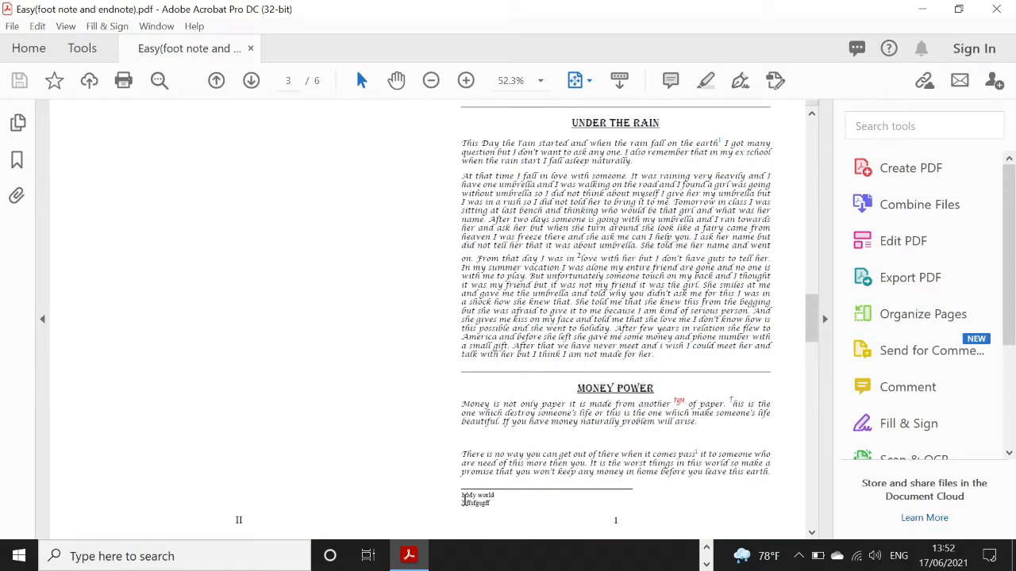
- Check the footnotes at the bottom of page 1 against their reference numbers in the UNDER THE RAIN text
{"action": "left_click_drag", "start_coordinate": [459, 495], "coordinate": [513, 507]}
{"action": "left_click", "coordinate": [504, 505]}
{"action": "scroll", "coordinate": [611, 310], "scroll_direction": "up", "scroll_amount": 1}
{"action": "scroll", "coordinate": [611, 309], "scroll_direction": "up", "scroll_amount": 3}
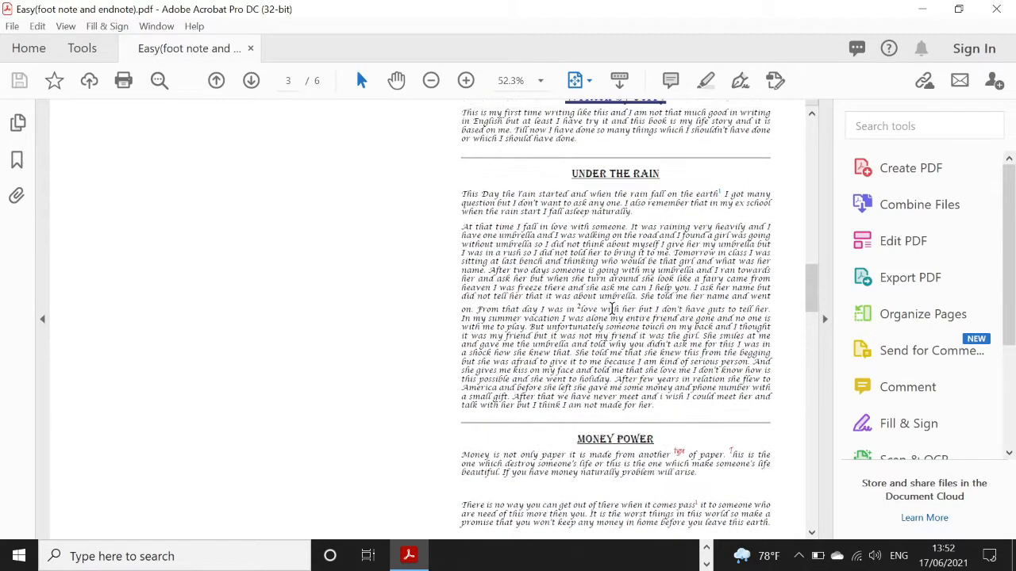
{"action": "scroll", "coordinate": [611, 309], "scroll_direction": "down", "scroll_amount": 4}
{"action": "scroll", "coordinate": [611, 311], "scroll_direction": "down", "scroll_amount": 5}
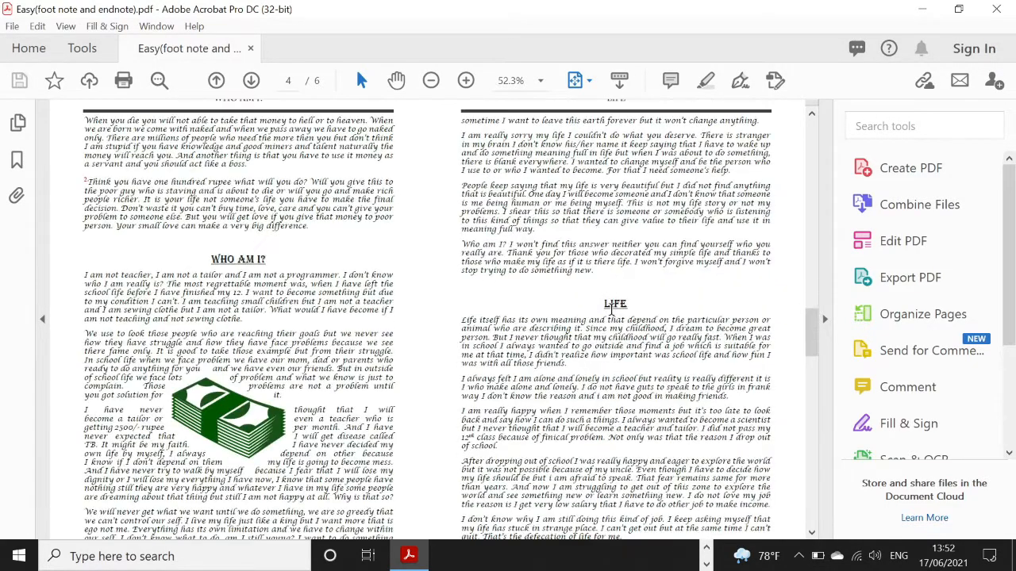
{"action": "scroll", "coordinate": [632, 343], "scroll_direction": "up", "scroll_amount": 1}
{"action": "scroll", "coordinate": [632, 343], "scroll_direction": "up", "scroll_amount": 4}
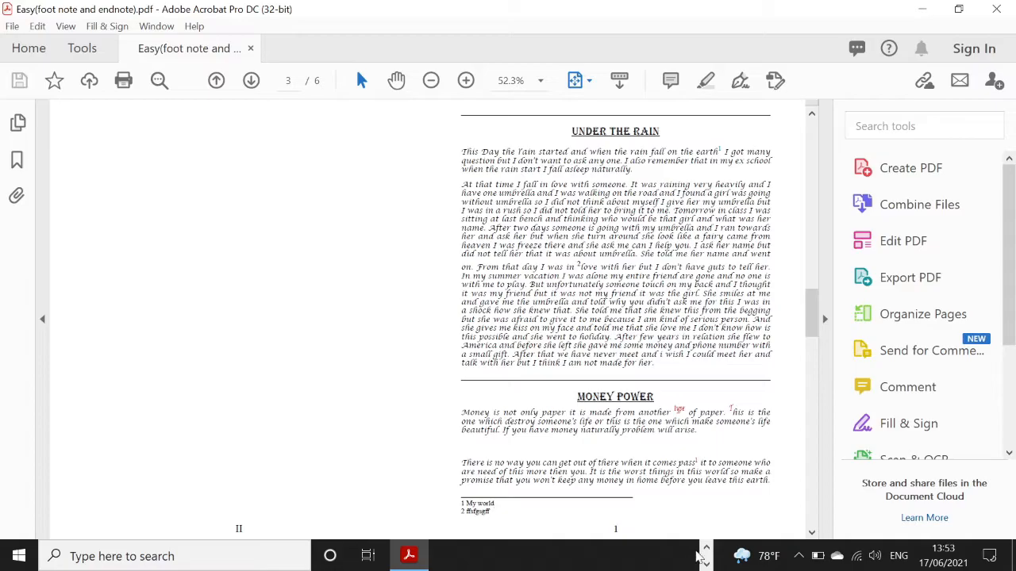
- Switch to InDesign and insert an endnote just before "boss." at the end of the first paragraph on page 2
{"action": "left_click", "coordinate": [705, 548]}
{"action": "left_click", "coordinate": [620, 557]}
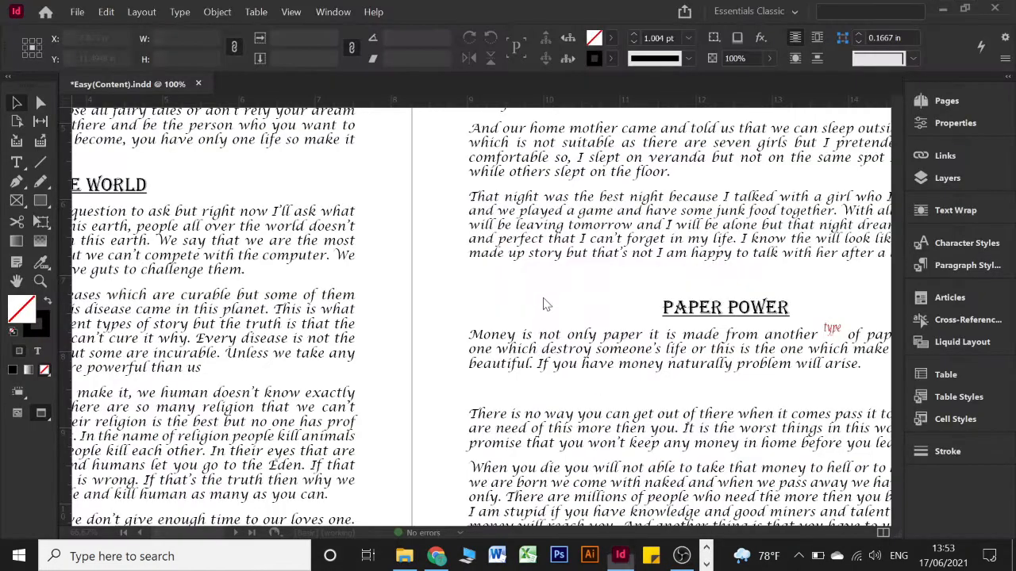
{"action": "scroll", "coordinate": [282, 337], "scroll_direction": "up", "scroll_amount": 5}
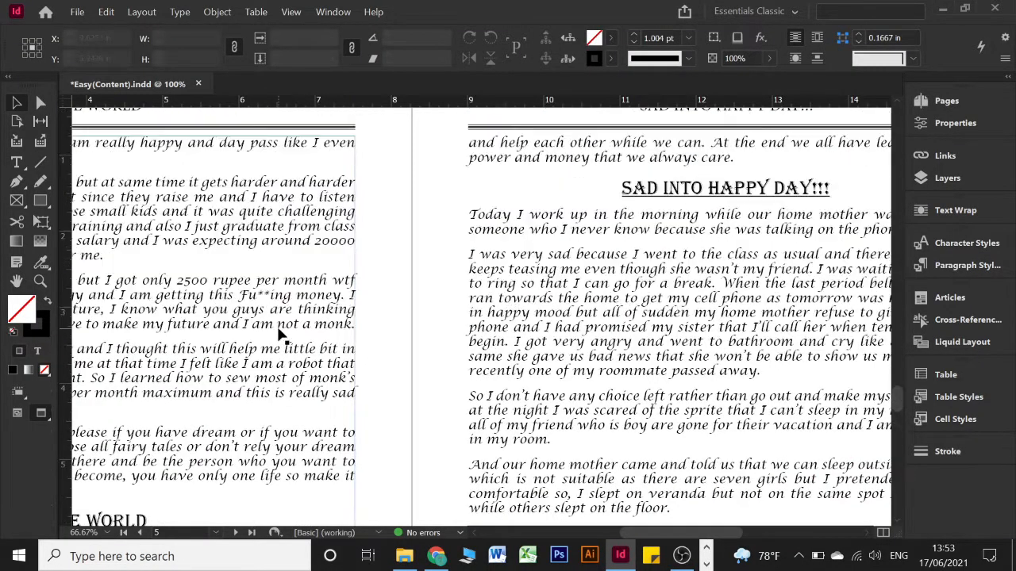
{"action": "scroll", "coordinate": [480, 330], "scroll_direction": "up", "scroll_amount": 10}
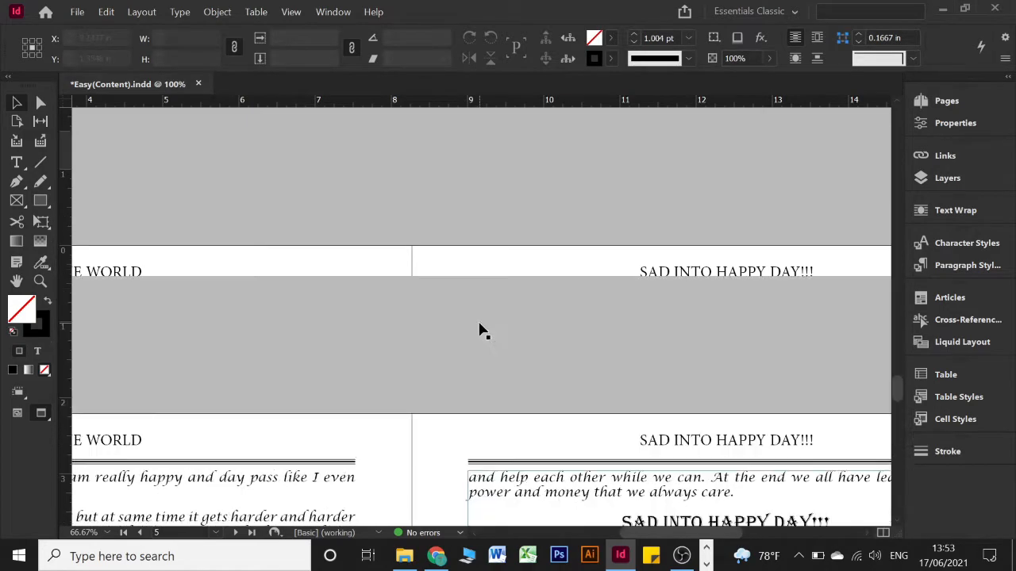
{"action": "scroll", "coordinate": [480, 330], "scroll_direction": "up", "scroll_amount": 4}
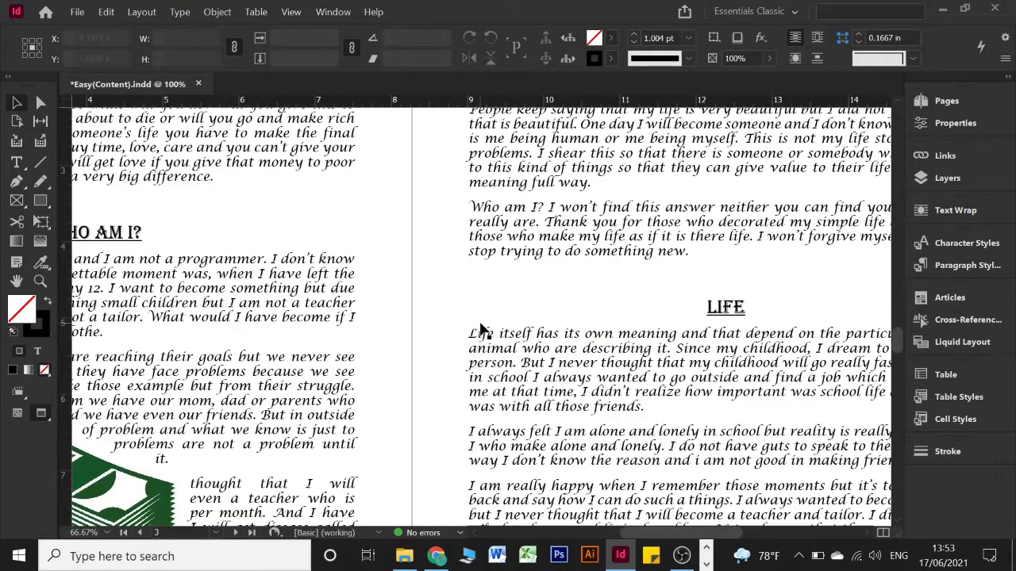
{"action": "scroll", "coordinate": [480, 329], "scroll_direction": "left", "scroll_amount": 4}
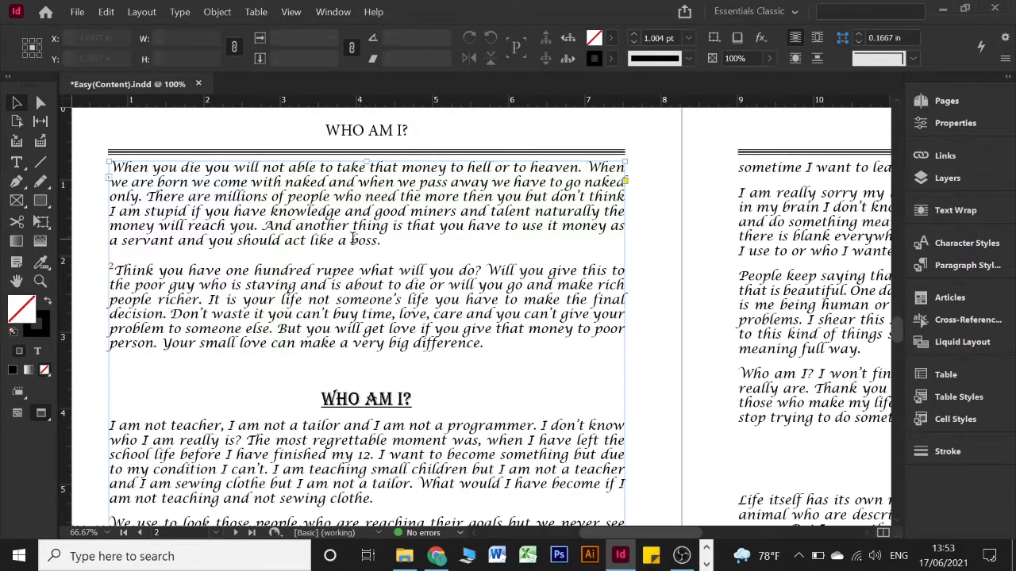
{"action": "double_click", "coordinate": [351, 240]}
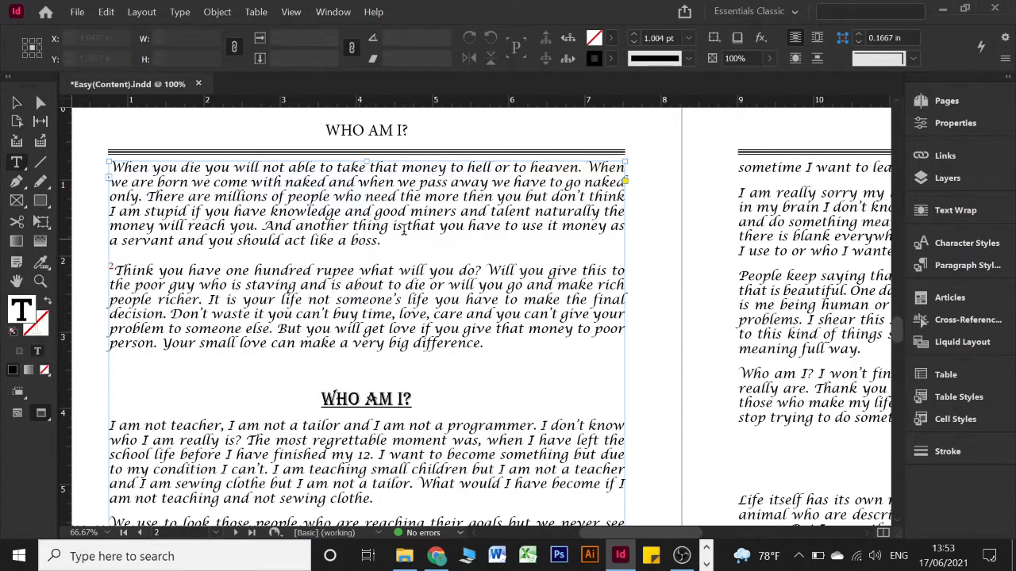
{"action": "left_click", "coordinate": [184, 12]}
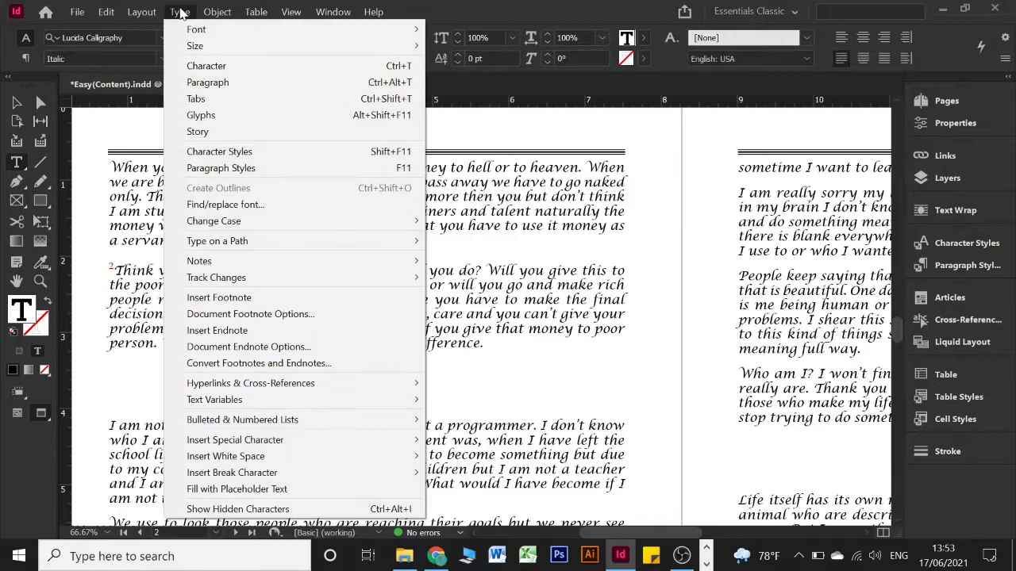
{"action": "left_click", "coordinate": [208, 330]}
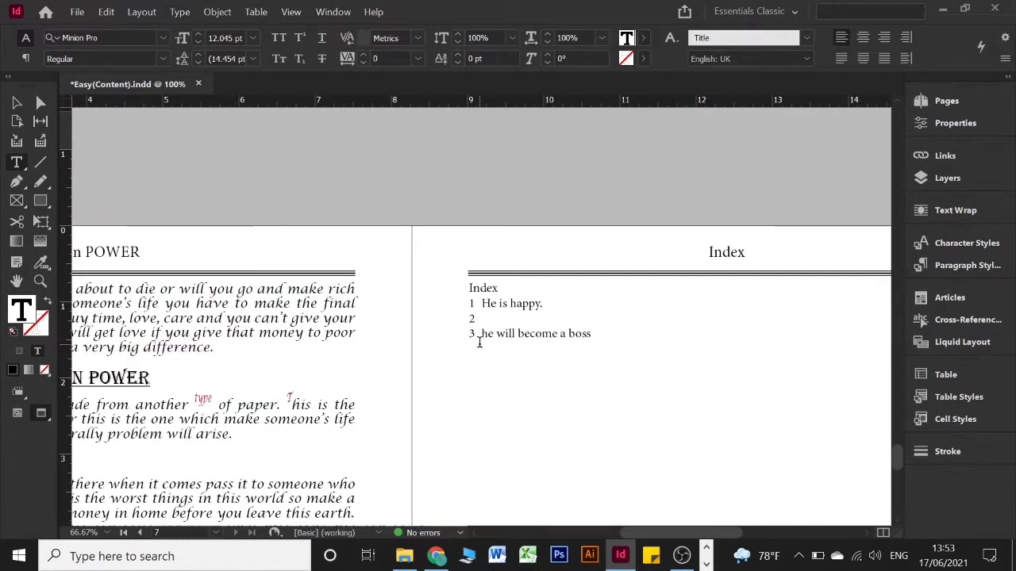
- Move the text "he will become a boss" from endnote 3 to endnote 2 under Index and remove the emptied third entry
{"action": "left_click_drag", "start_coordinate": [481, 334], "coordinate": [591, 334]}
{"action": "key", "text": "ctrl+c"}
{"action": "key", "text": "BackSpace"}
{"action": "key", "text": "Up"}
{"action": "key", "text": "ctrl+v"}
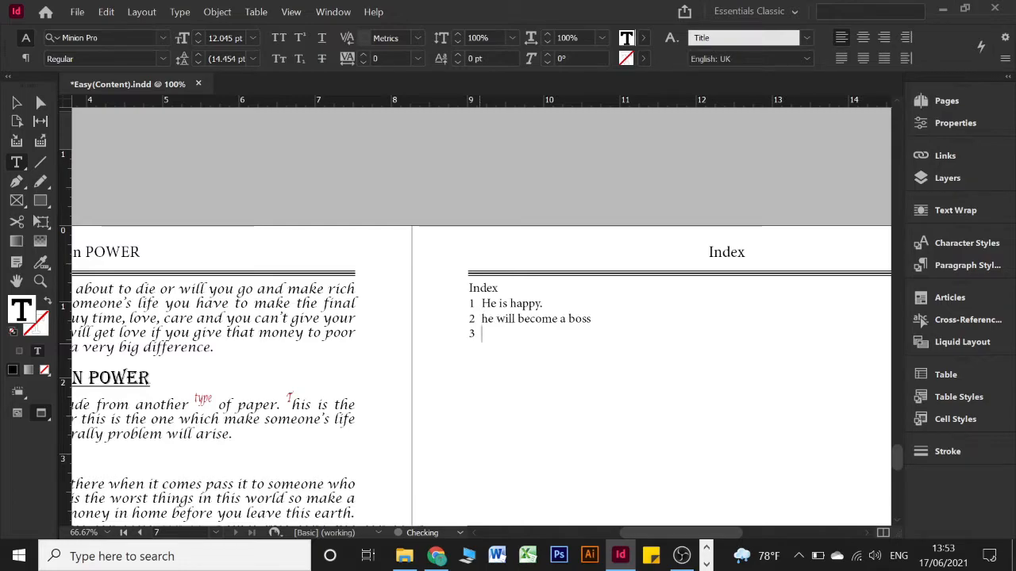
{"action": "key", "text": "BackSpace"}
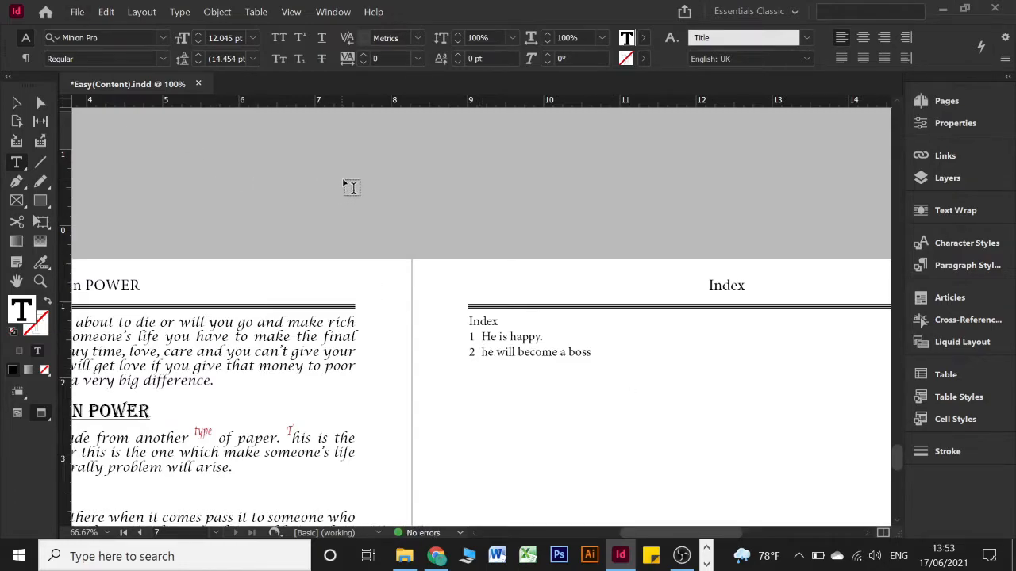
- Return to page 2 and inspect the endnote reference before "boss." and its character style
{"action": "scroll", "coordinate": [349, 185], "scroll_direction": "up", "scroll_amount": 10}
{"action": "scroll", "coordinate": [342, 179], "scroll_direction": "up", "scroll_amount": 15}
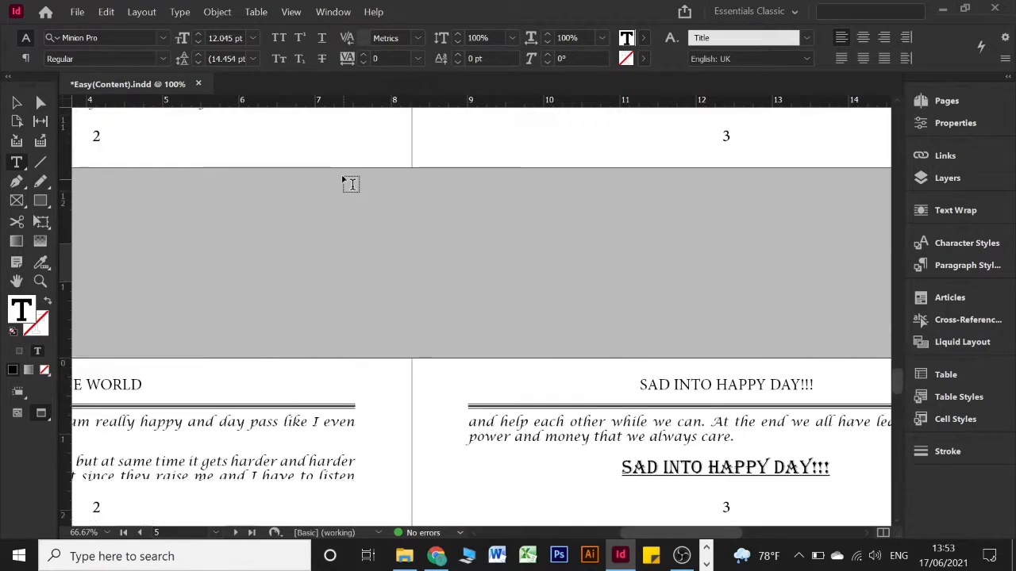
{"action": "scroll", "coordinate": [342, 175], "scroll_direction": "up", "scroll_amount": 10}
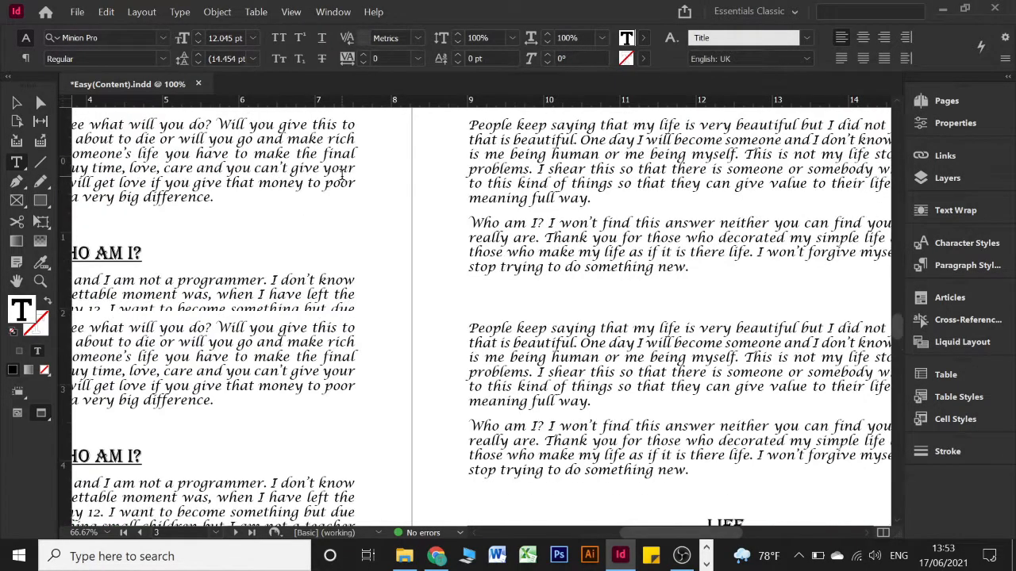
{"action": "scroll", "coordinate": [342, 174], "scroll_direction": "up", "scroll_amount": 15}
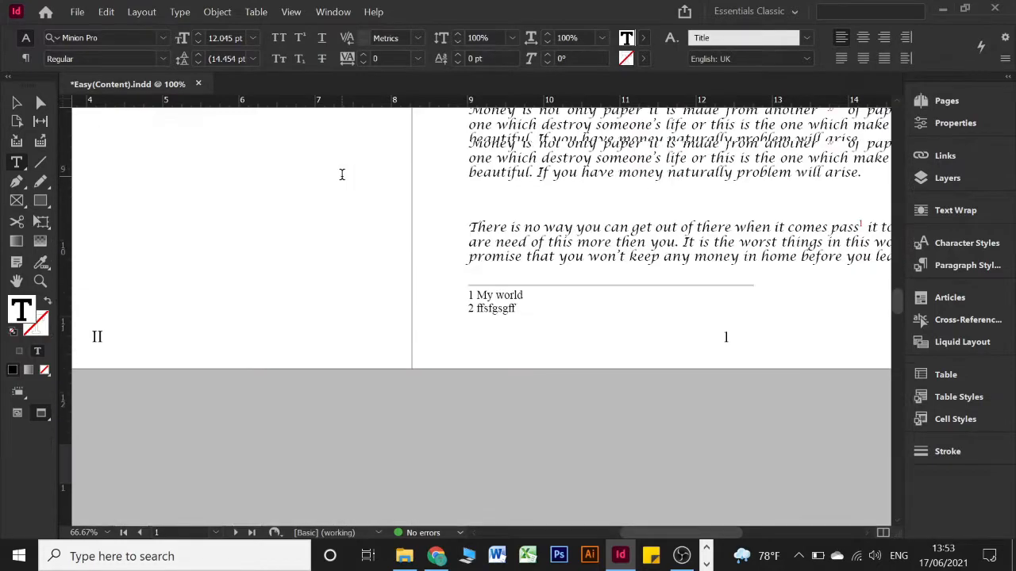
{"action": "scroll", "coordinate": [342, 174], "scroll_direction": "down", "scroll_amount": 4}
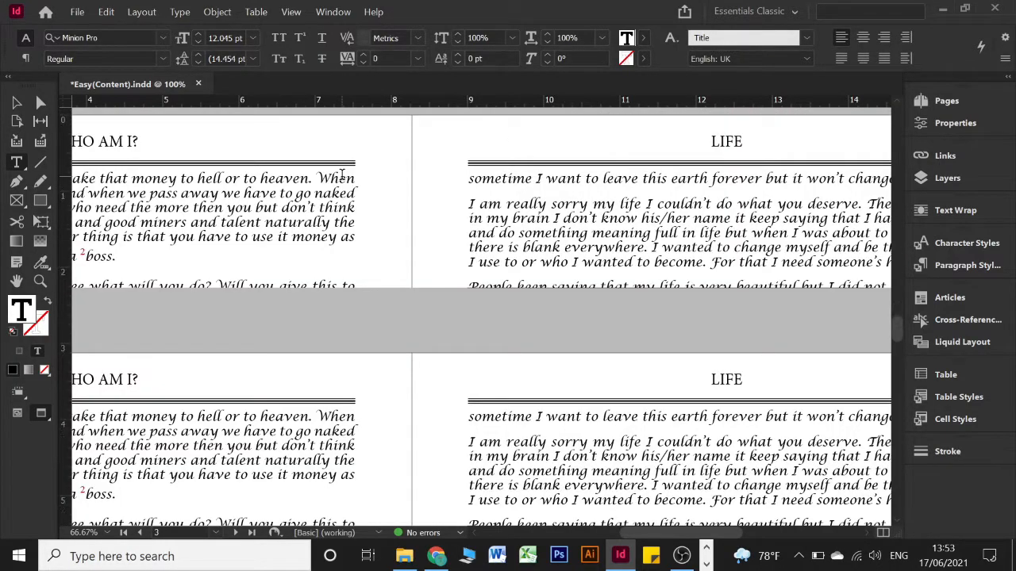
{"action": "scroll", "coordinate": [139, 229], "scroll_direction": "left", "scroll_amount": 2}
{"action": "scroll", "coordinate": [188, 227], "scroll_direction": "left", "scroll_amount": 2}
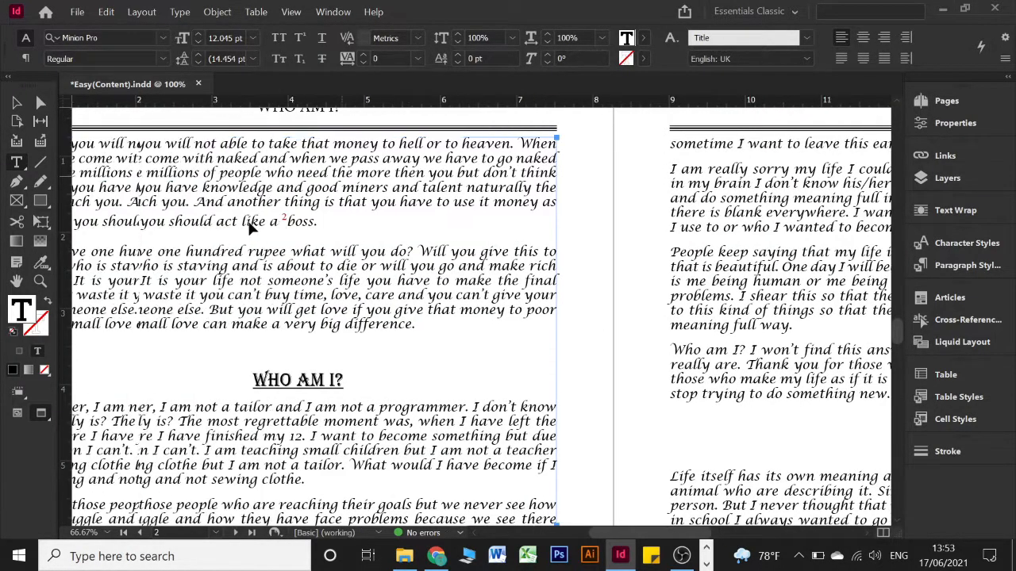
{"action": "left_click", "coordinate": [285, 221]}
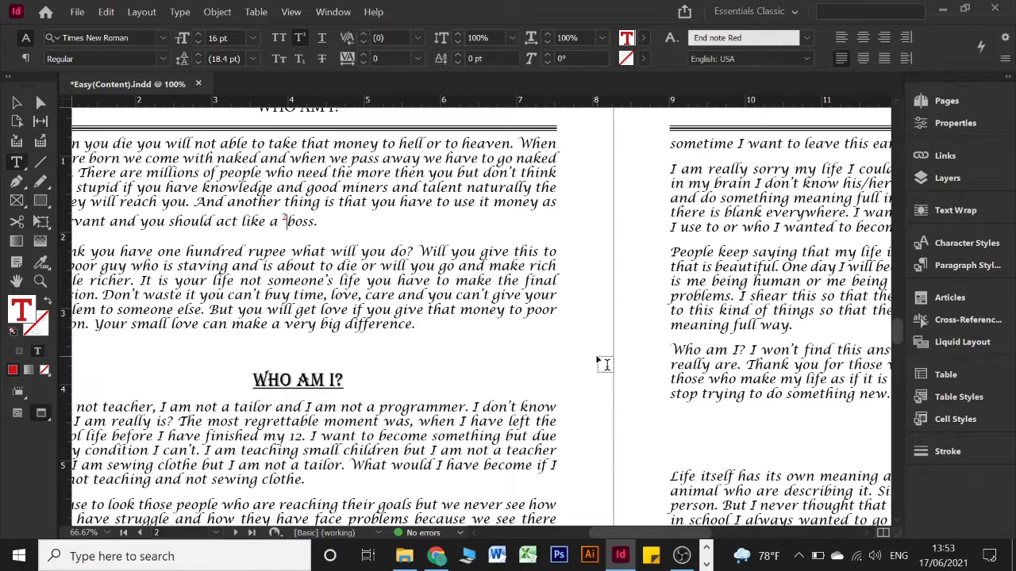
{"action": "scroll", "coordinate": [595, 355], "scroll_direction": "down", "scroll_amount": 2}
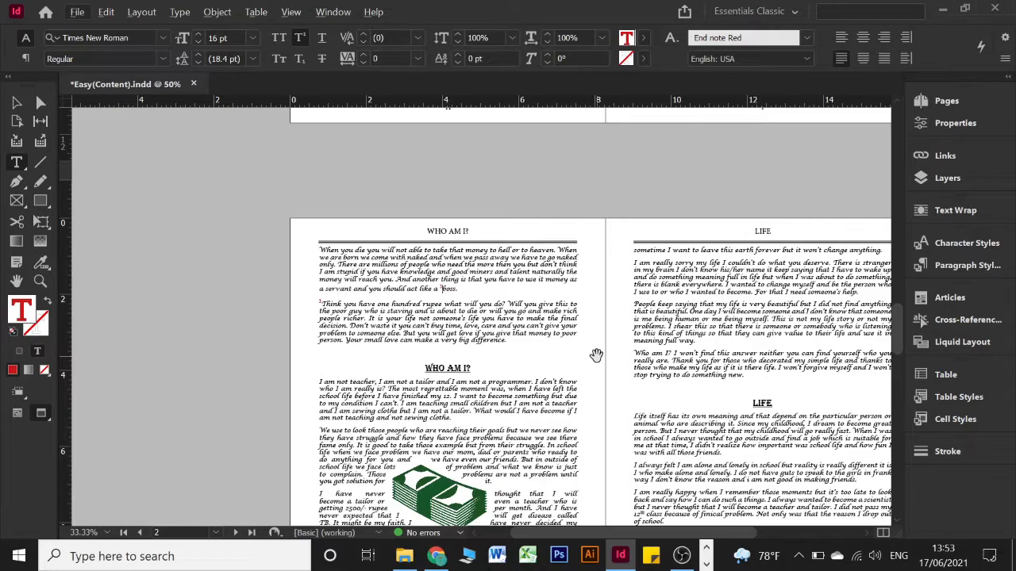
{"action": "scroll", "coordinate": [596, 354], "scroll_direction": "down", "scroll_amount": 1}
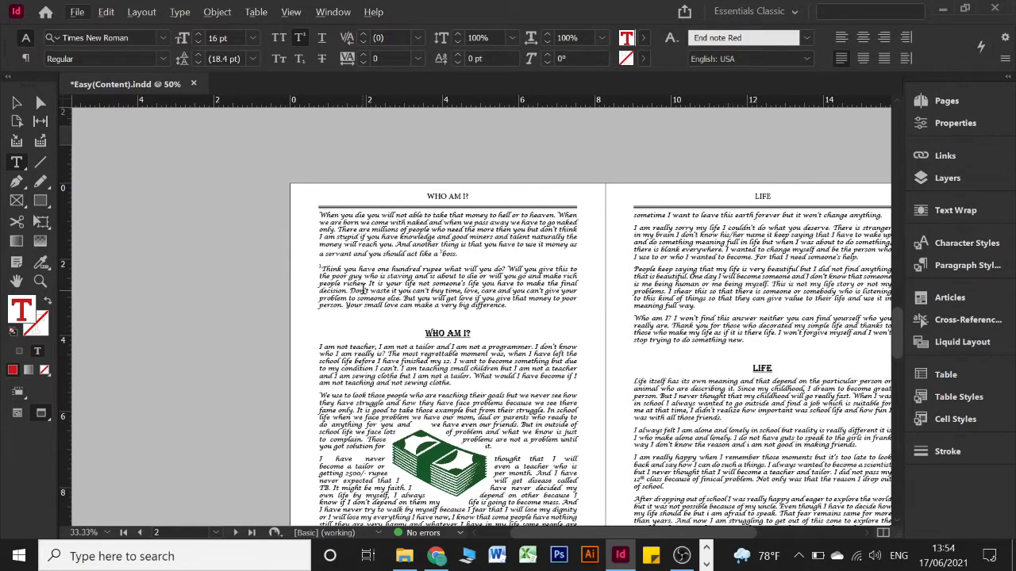
- Examine the two footnotes below the MONEY POWER section on page 1, including the second footnote's text
{"action": "scroll", "coordinate": [523, 334], "scroll_direction": "down", "scroll_amount": 10}
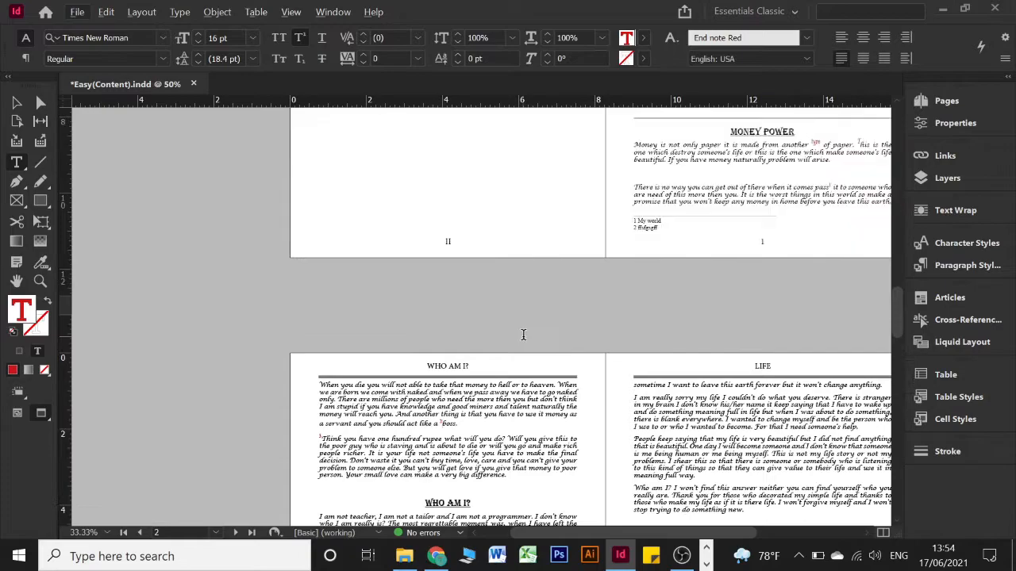
{"action": "scroll", "coordinate": [523, 334], "scroll_direction": "down", "scroll_amount": 3}
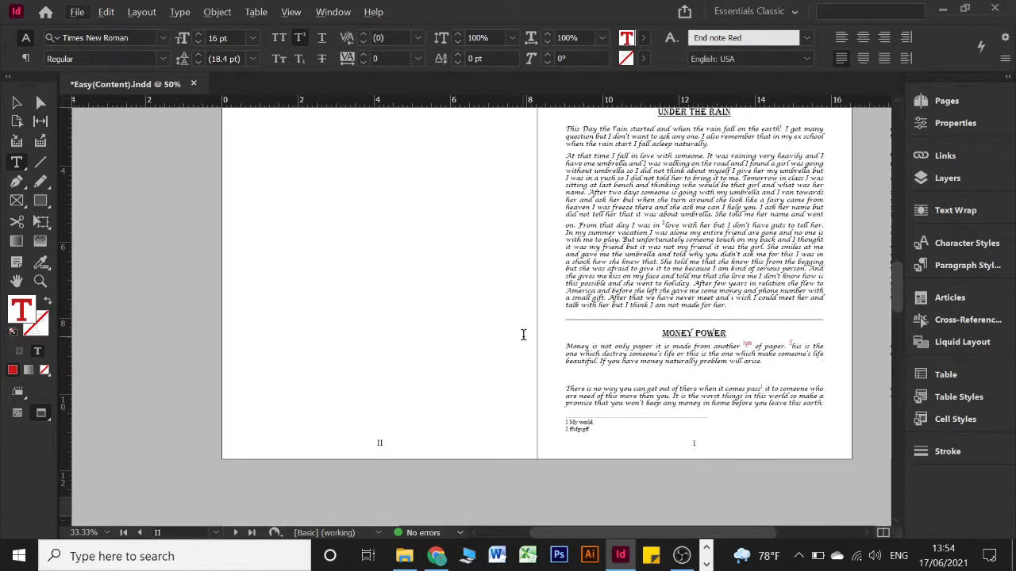
{"action": "scroll", "coordinate": [523, 334], "scroll_direction": "right", "scroll_amount": 3}
{"action": "scroll", "coordinate": [522, 335], "scroll_direction": "down", "scroll_amount": 2}
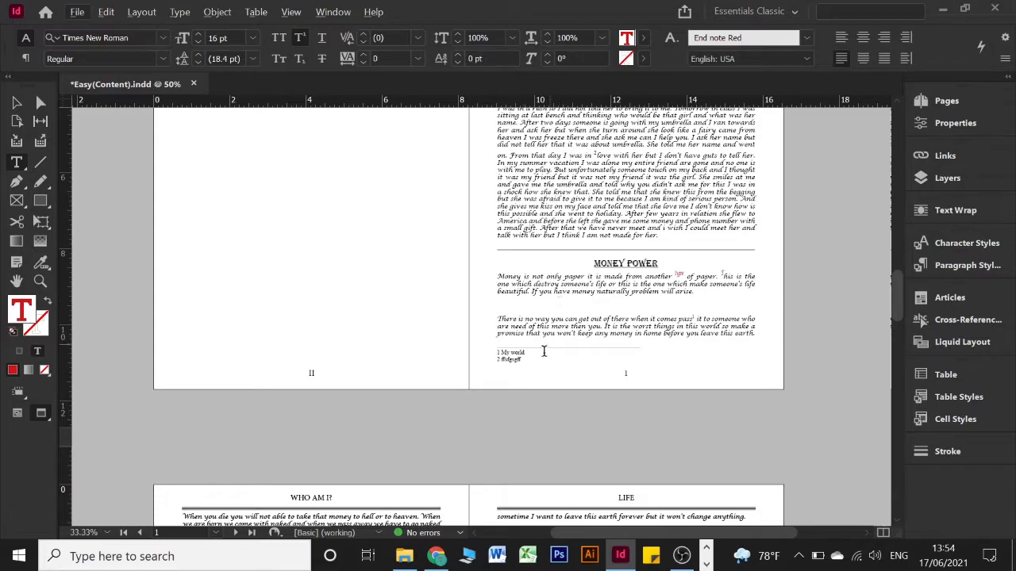
{"action": "left_click", "coordinate": [535, 361]}
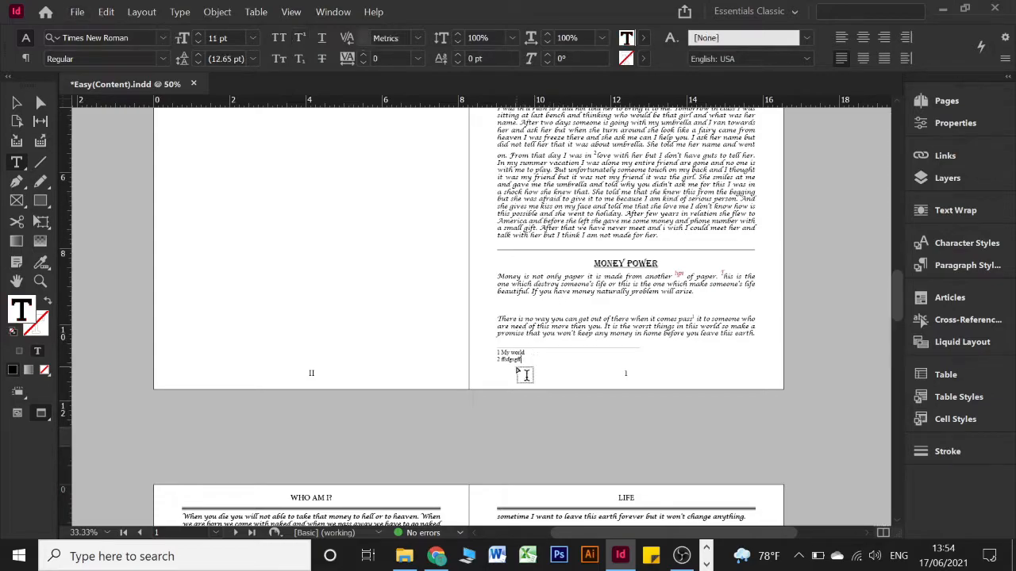
{"action": "left_click", "coordinate": [509, 357]}
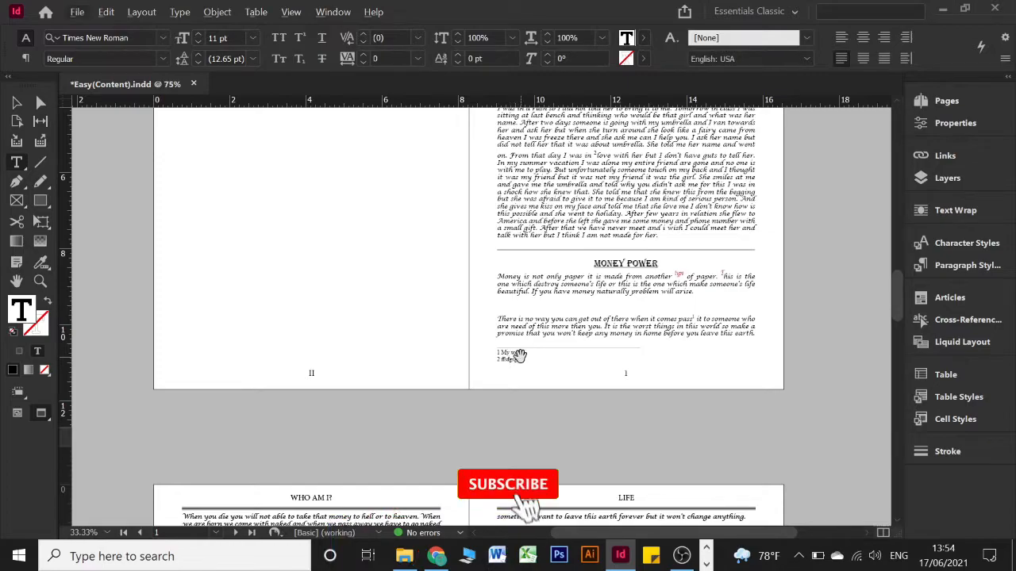
{"action": "scroll", "coordinate": [519, 357], "scroll_direction": "up", "scroll_amount": 1}
{"action": "scroll", "coordinate": [627, 348], "scroll_direction": "up", "scroll_amount": 2}
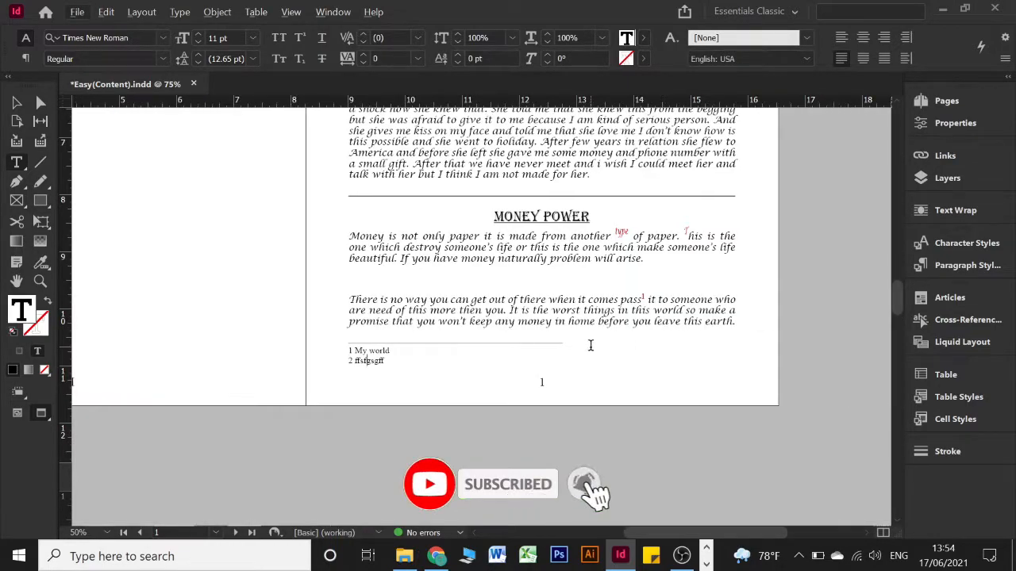